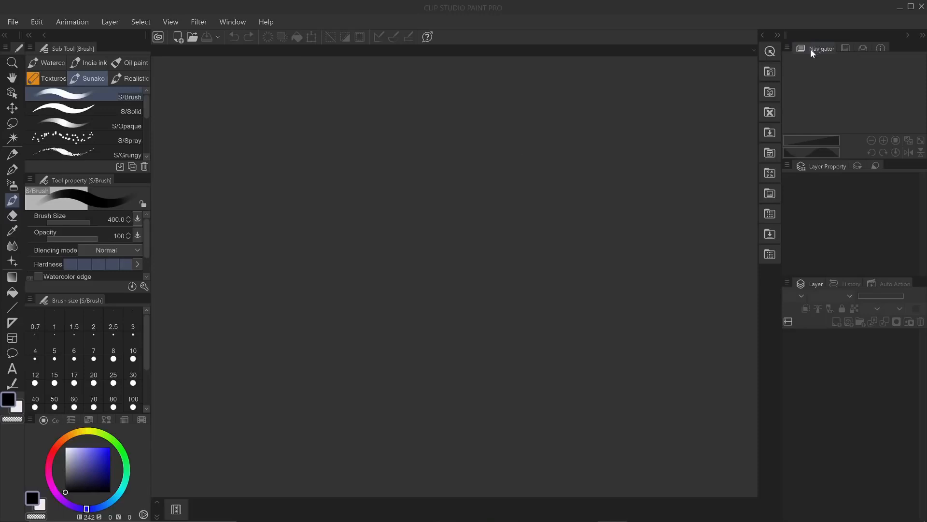
Undock the Navigator palette, close it, reopen it and dock it back in the column it came from.
drag(810, 48, 513, 90)
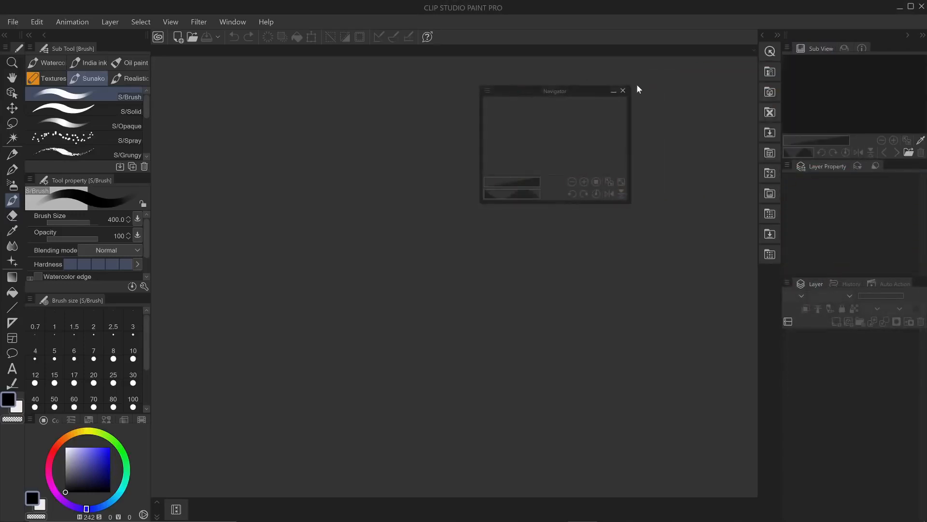
click(623, 91)
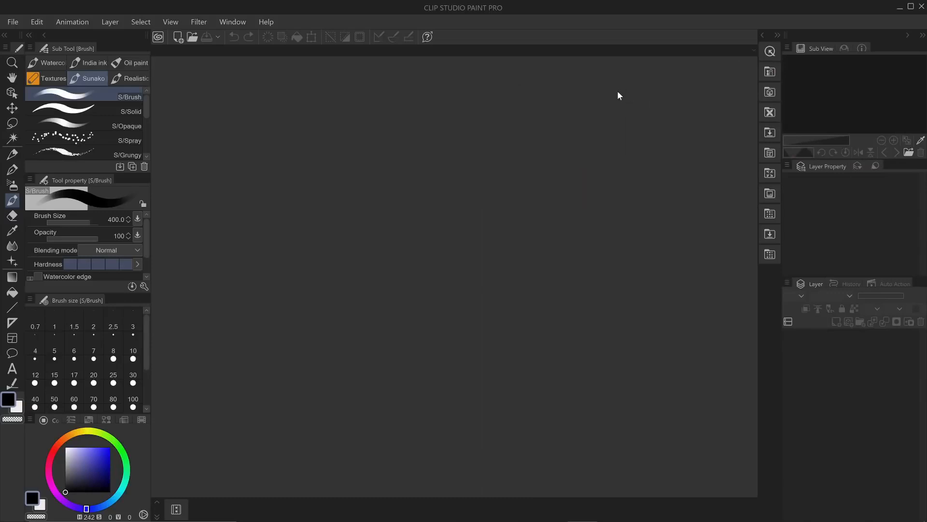
click(227, 21)
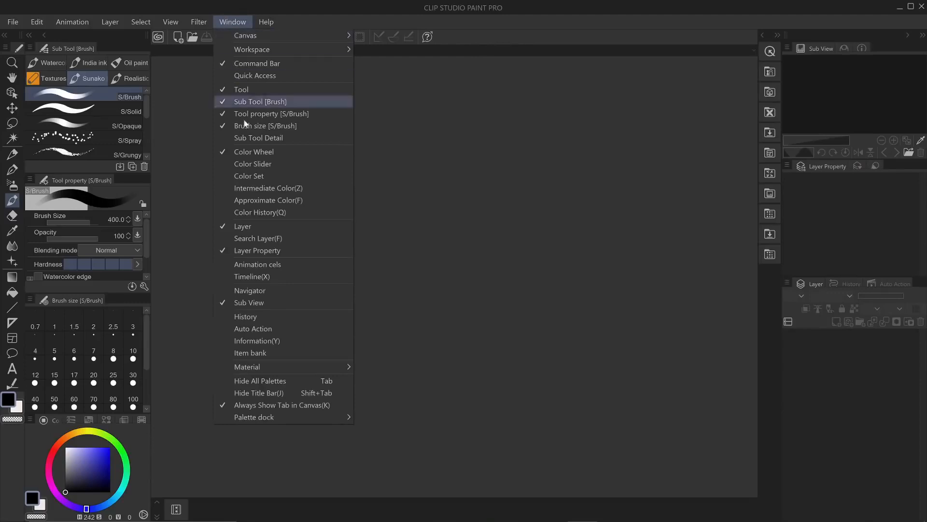
click(254, 291)
drag(524, 90, 783, 73)
Rearrange the docks with the material palettes at the outer edge, Navigator above Sub Tool, and Color Wheel in its own column.
drag(624, 34, 923, 60)
drag(798, 48, 140, 81)
drag(53, 419, 648, 53)
Undock and close the Sub View palette, and dock the Quick Access group beneath the Color Wheel.
drag(797, 48, 496, 76)
click(594, 90)
click(571, 79)
drag(864, 166, 700, 158)
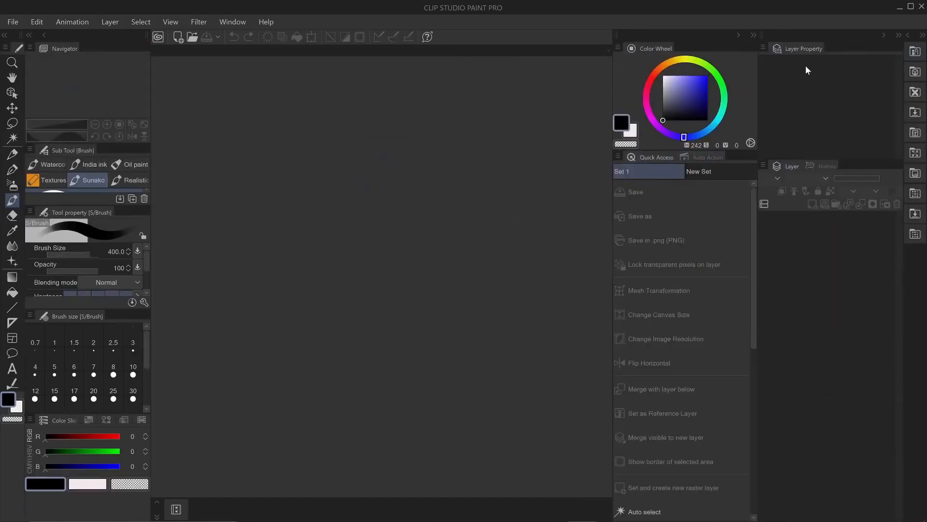
Dock the Layer Property palette beneath Quick Access and display the Quick Access commands as icon tiles.
drag(803, 48, 684, 512)
click(618, 157)
mouse_move(686, 245)
click(778, 290)
Dock Color Slider between Color Wheel and Quick Access, group Tool with Layer Property, and resize the stacked palettes.
drag(63, 420, 676, 154)
mouse_move(19, 48)
mouse_down()
mouse_move(647, 411)
mouse_move(644, 443)
mouse_up()
drag(706, 259, 706, 215)
drag(700, 150, 701, 201)
Group Color Set and Color History with the Color Slider, closing unneeded palettes and adjusting the Color History display.
mouse_move(74, 315)
mouse_down()
mouse_move(36, 418)
mouse_move(676, 208)
mouse_up()
drag(44, 419, 271, 385)
click(359, 375)
drag(39, 420, 676, 207)
click(618, 207)
click(754, 304)
Arrange Tool Property between Navigator and Sub Tool, make it taller, and adjust the palette column widths.
drag(57, 424, 72, 153)
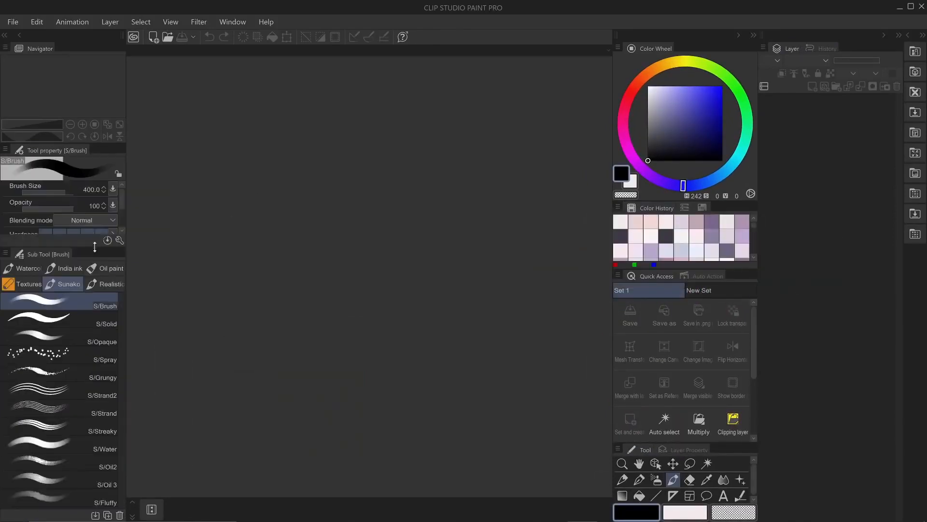
drag(93, 246, 93, 307)
drag(757, 305, 769, 305)
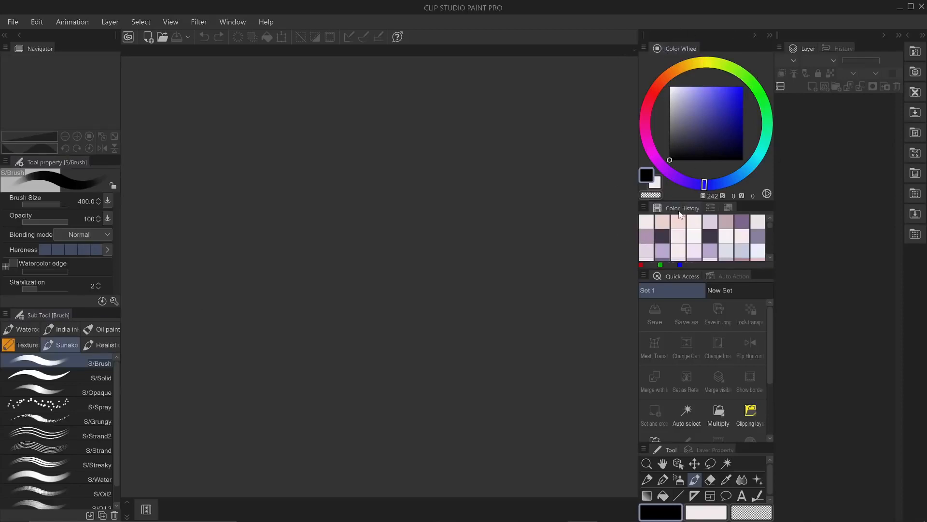
Look through the tabbed palettes Color Slider, Color Set, Color History, Auto Action, Layer Property and History.
click(710, 209)
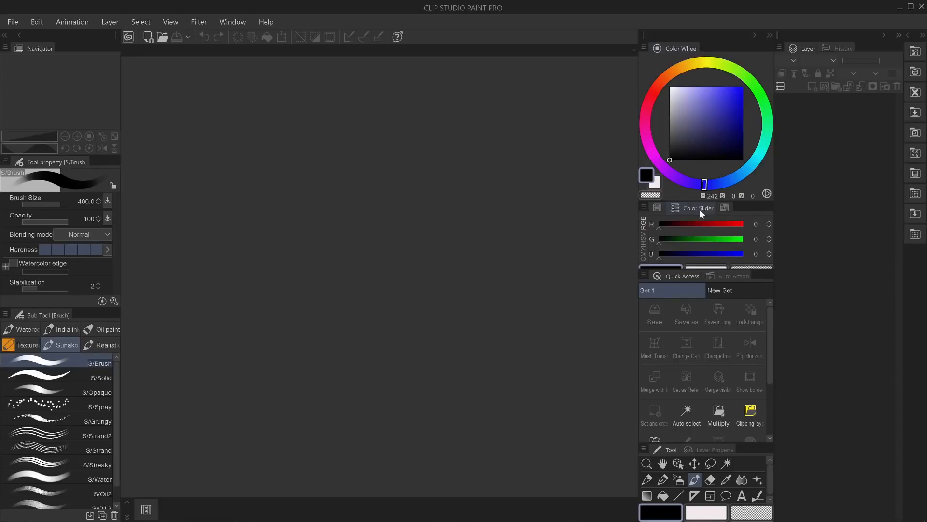
click(725, 208)
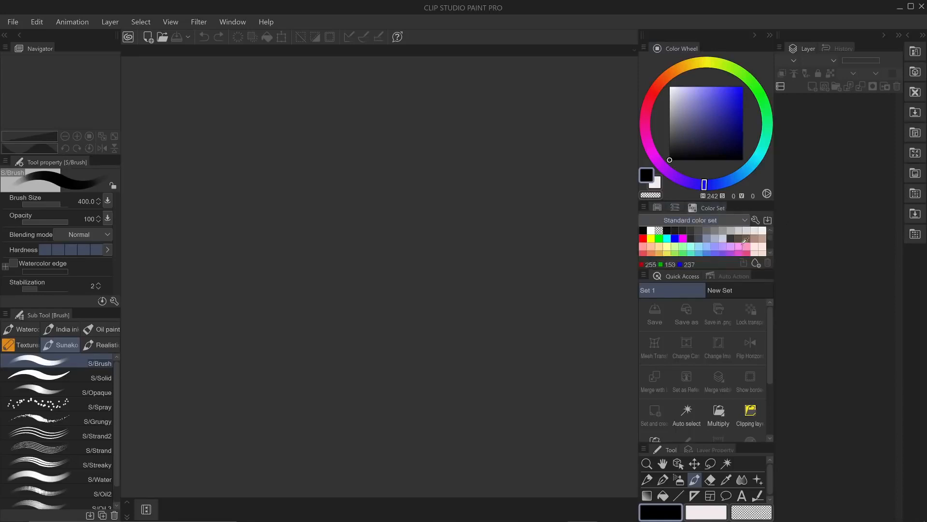
click(657, 208)
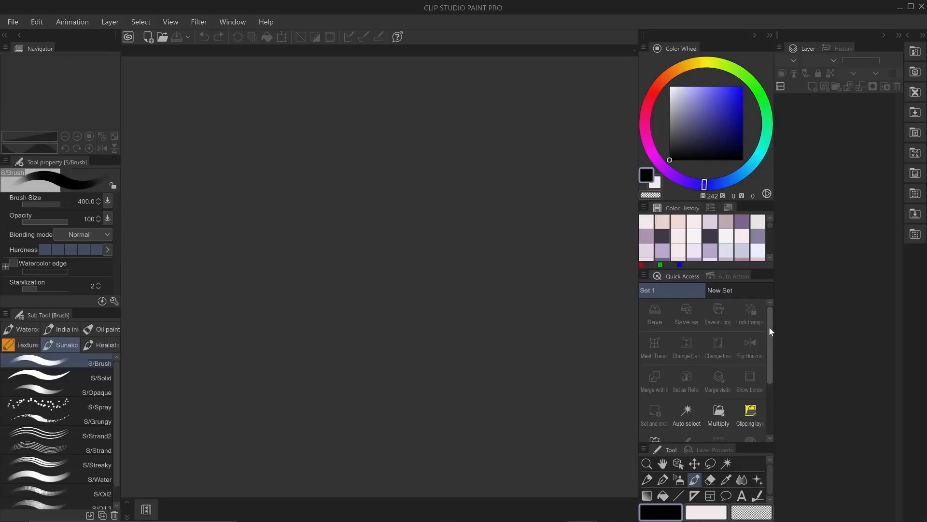
click(733, 276)
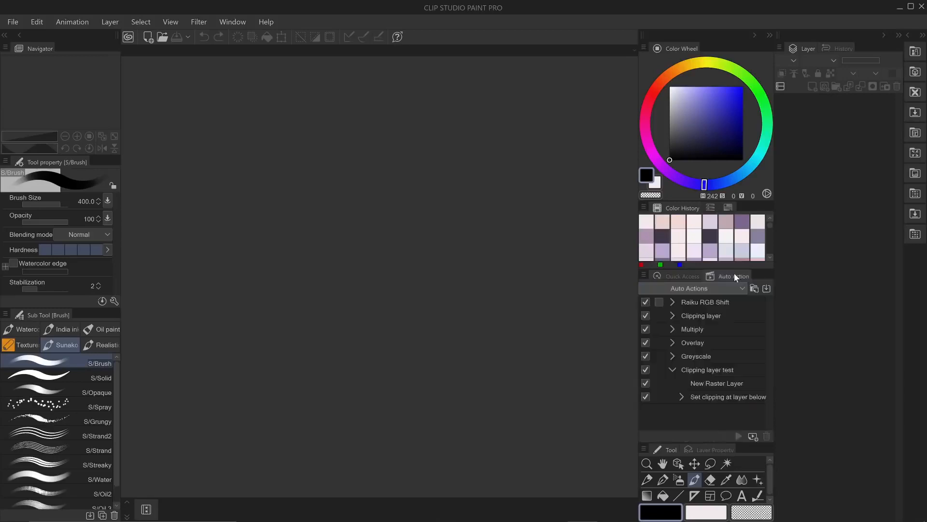
click(683, 278)
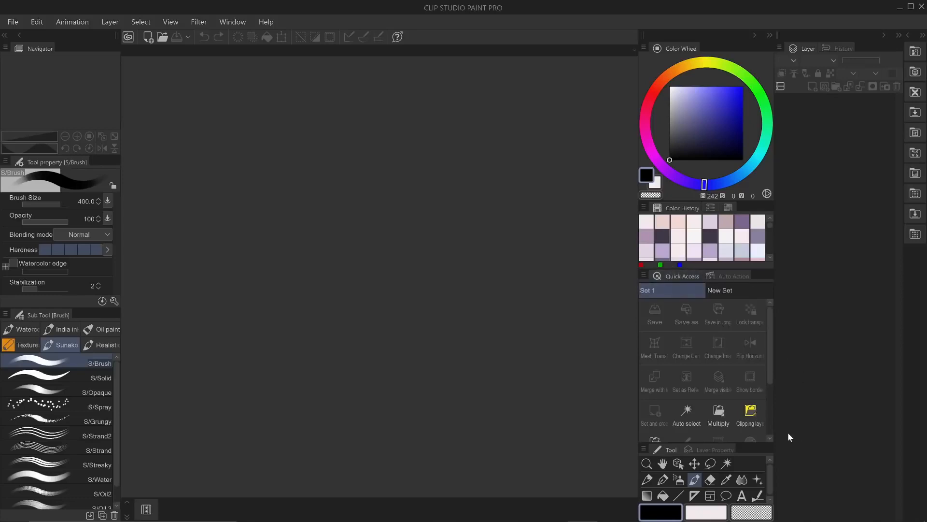
click(718, 455)
click(671, 451)
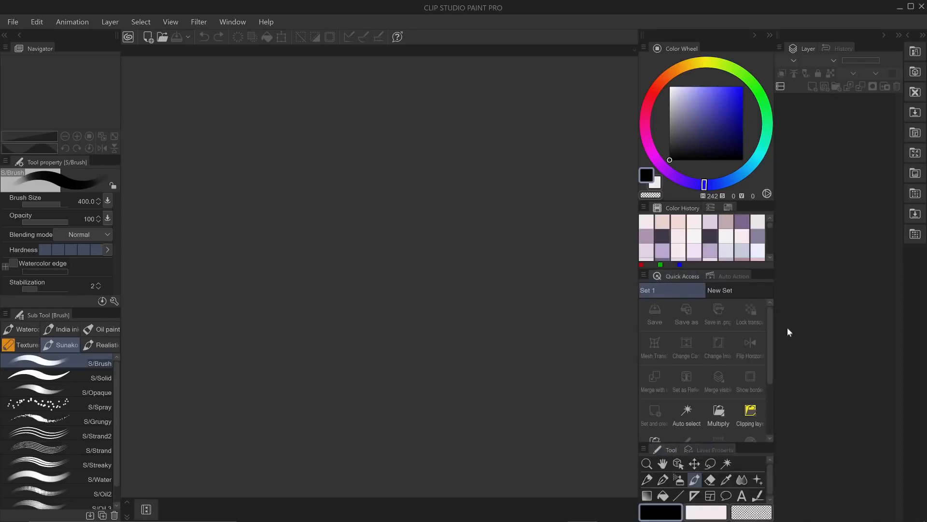
click(843, 49)
click(806, 51)
Undock the Timeline palette below the canvas area and close it.
drag(146, 509, 216, 391)
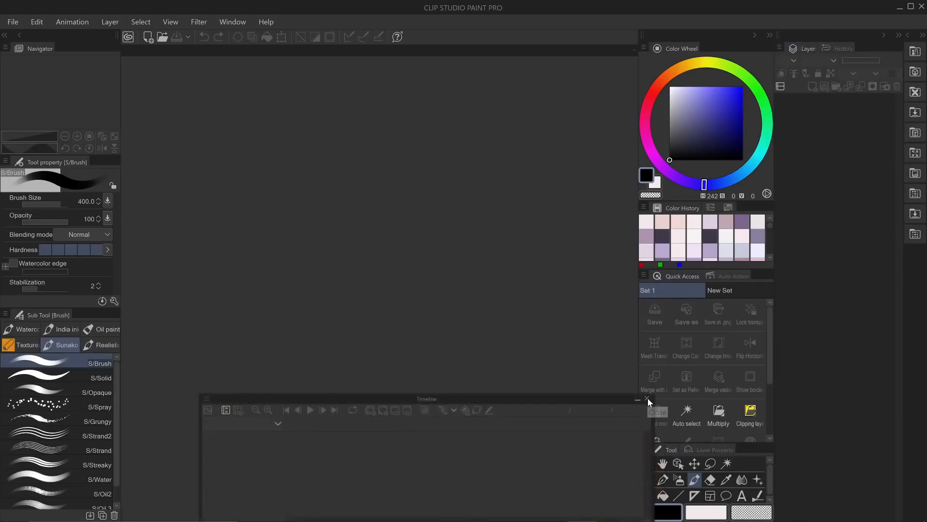
click(648, 400)
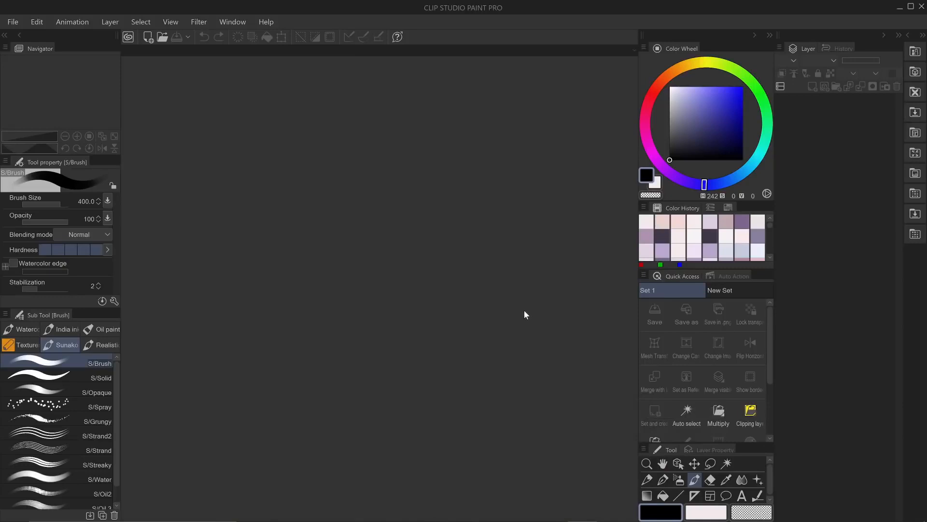
Open the Register Workspace dialog to examine what it saves, and dismiss it without registering.
click(234, 20)
mouse_move(249, 50)
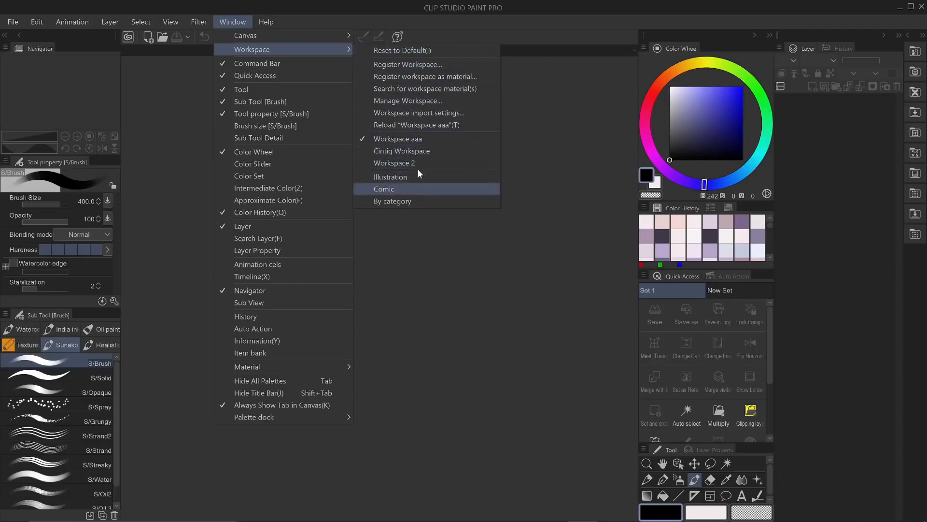
click(447, 67)
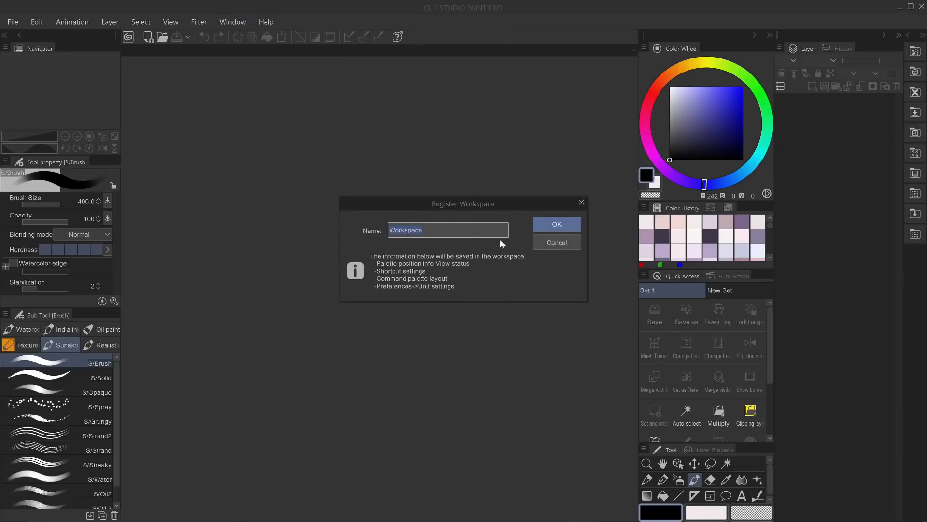
click(560, 242)
Switch to the saved workspace named Workspace 2.
click(236, 22)
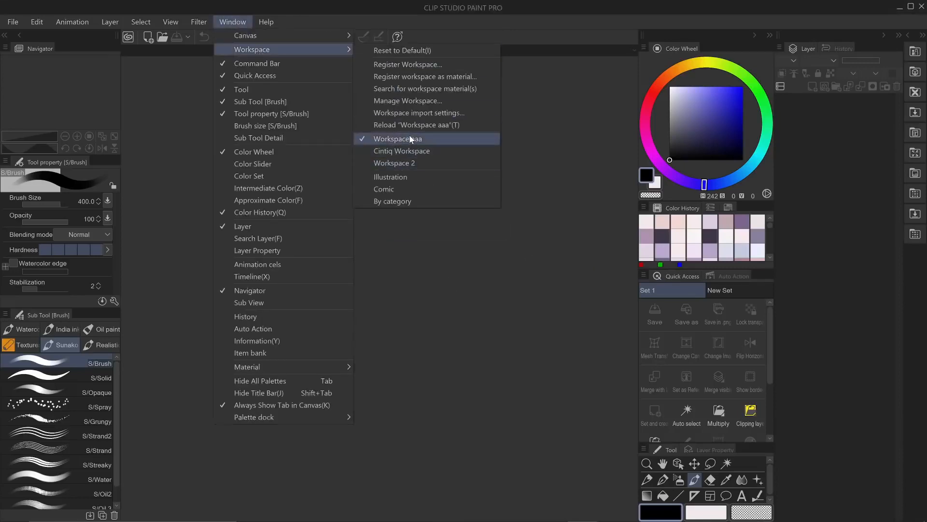
click(409, 164)
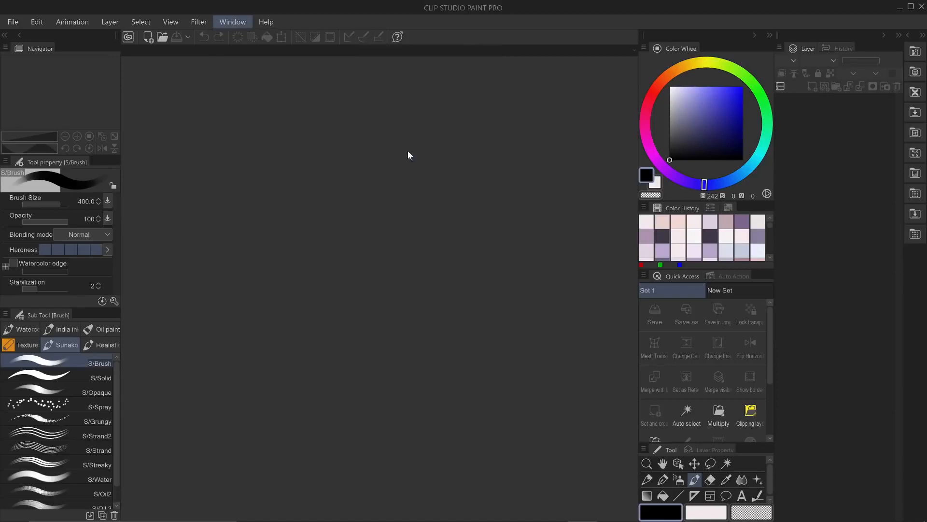
click(621, 238)
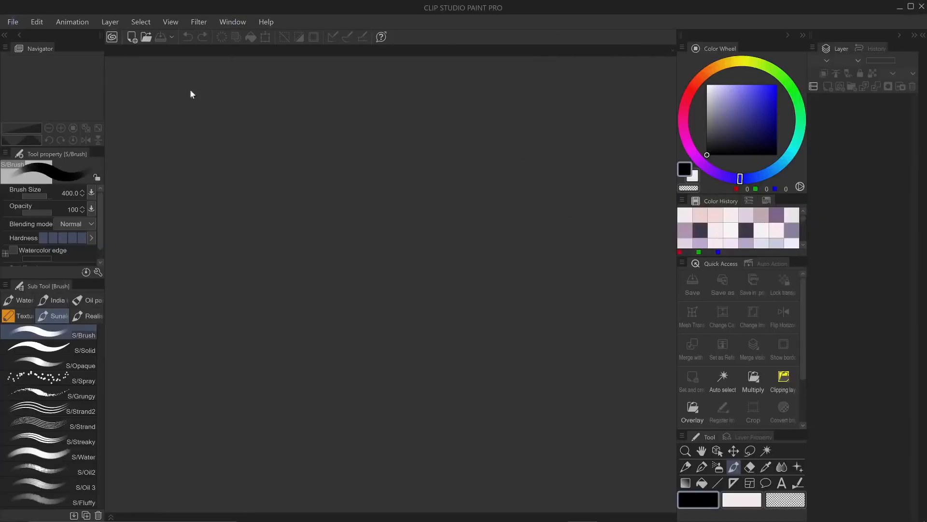
Create a new color canvas named Comic, 3500 x 4093 px at 300 dpi, with a paper layer.
click(12, 25)
click(11, 35)
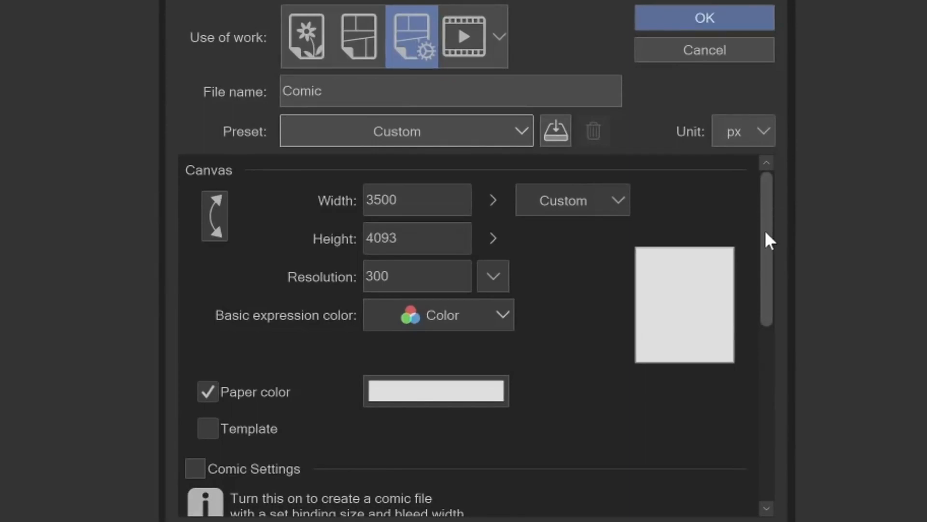
click(709, 16)
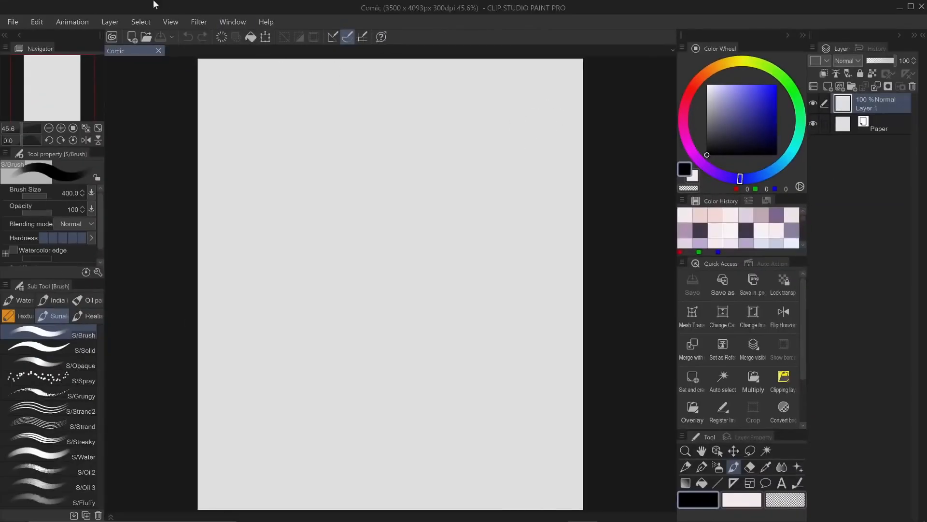
Open the preferences and review the file auto-recovery settings and the memory and undo performance settings.
click(13, 22)
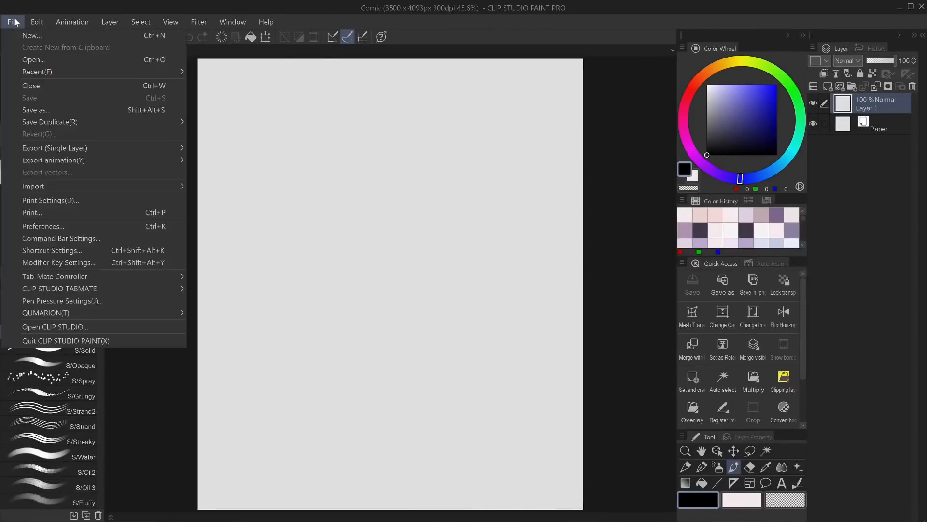
click(48, 225)
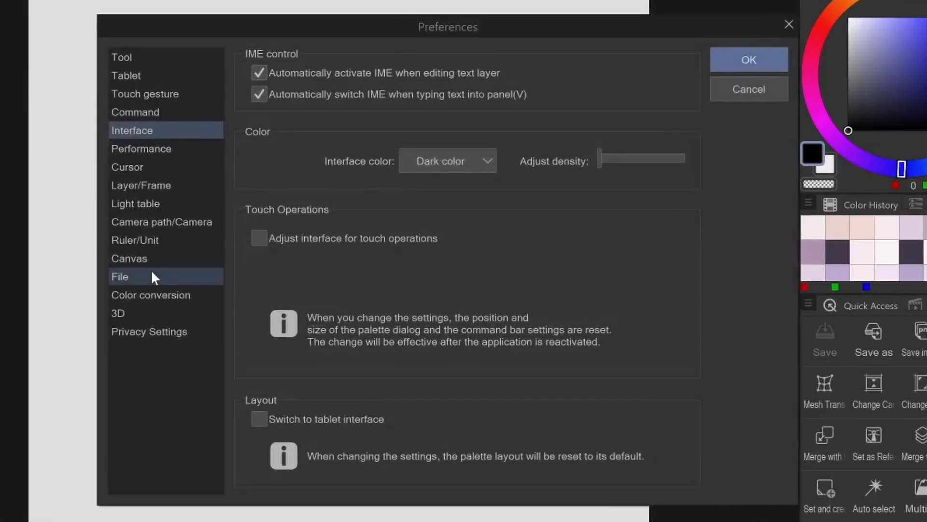
click(160, 278)
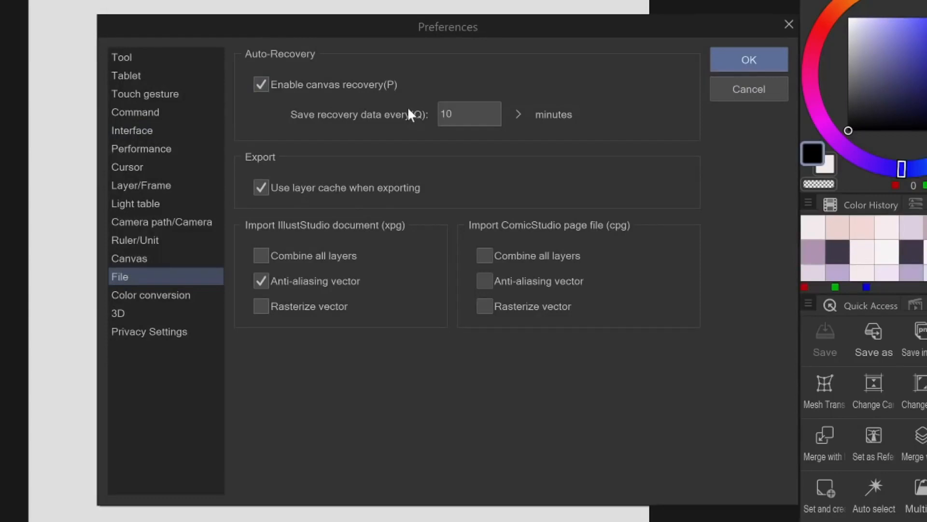
click(168, 146)
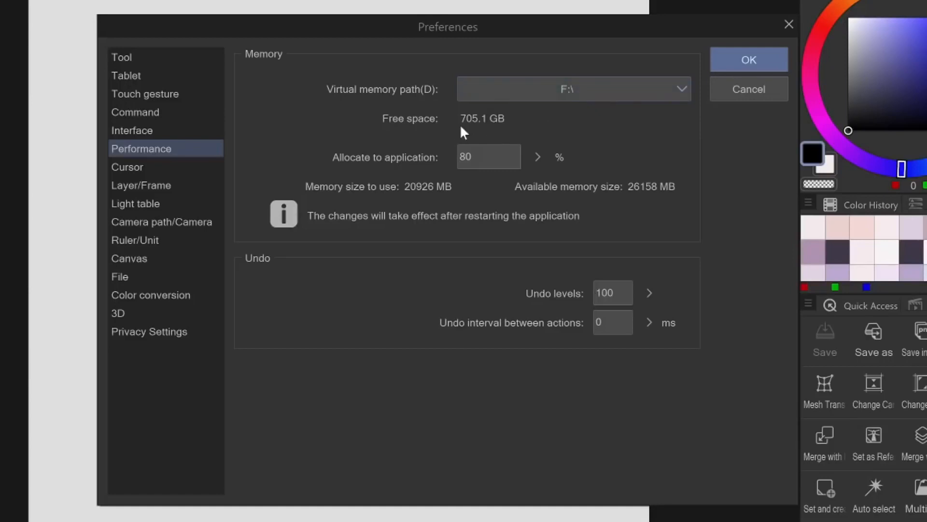
Try the Light color interface theme and its density adjustment, and return the interface color to Dark color.
click(189, 131)
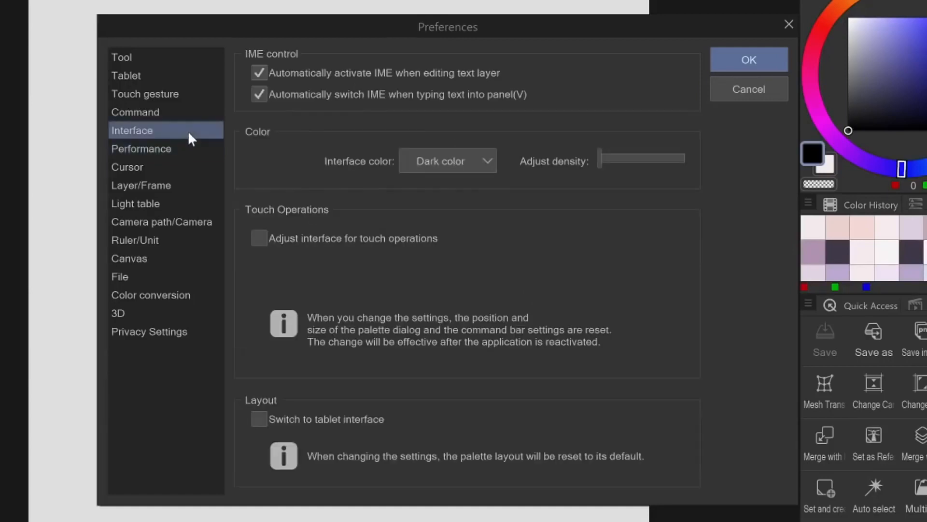
click(459, 164)
click(455, 183)
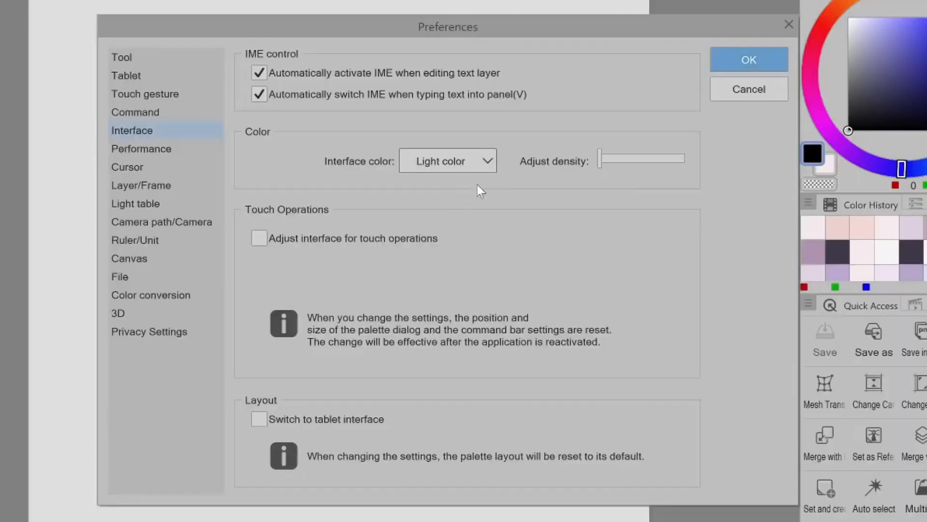
mouse_move(602, 160)
mouse_down()
mouse_move(632, 164)
mouse_move(599, 160)
mouse_up()
click(469, 156)
click(449, 202)
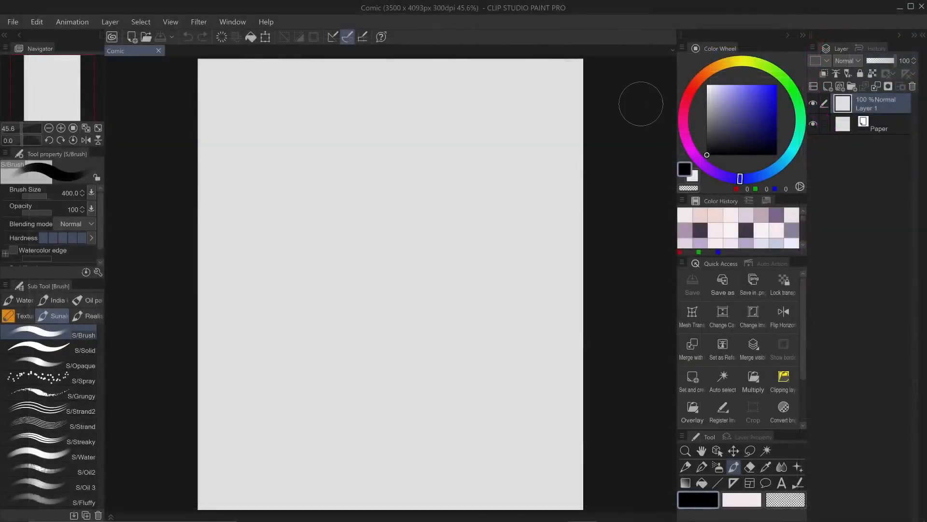
Open the shortcut settings and examine the brush size palette shortcuts in the Options area.
click(13, 22)
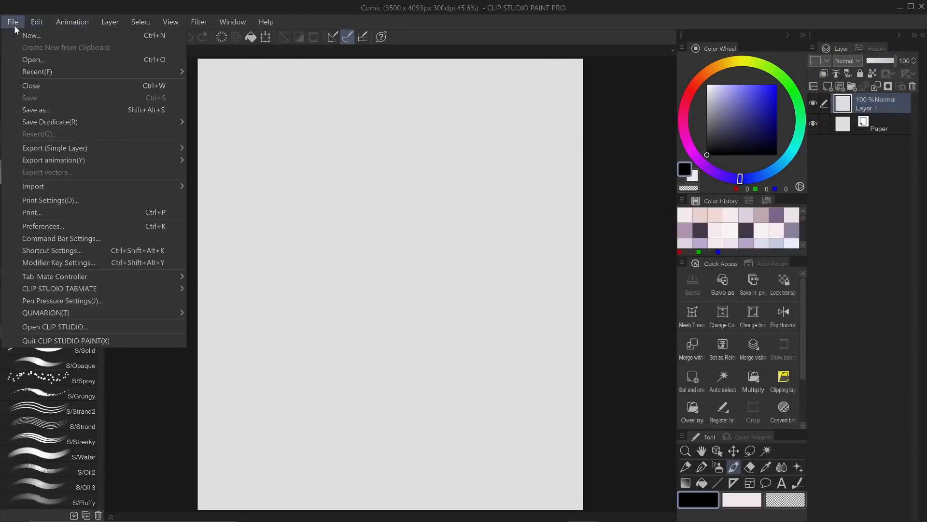
click(94, 251)
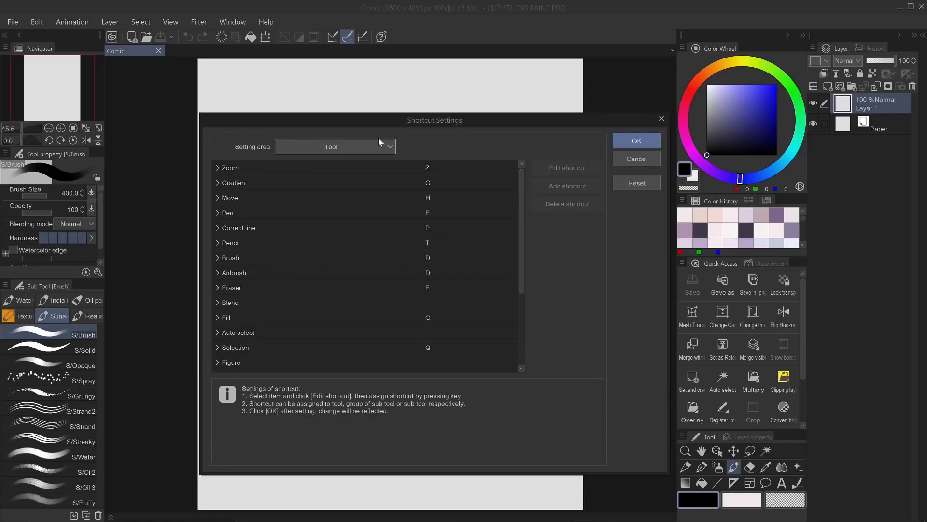
click(365, 147)
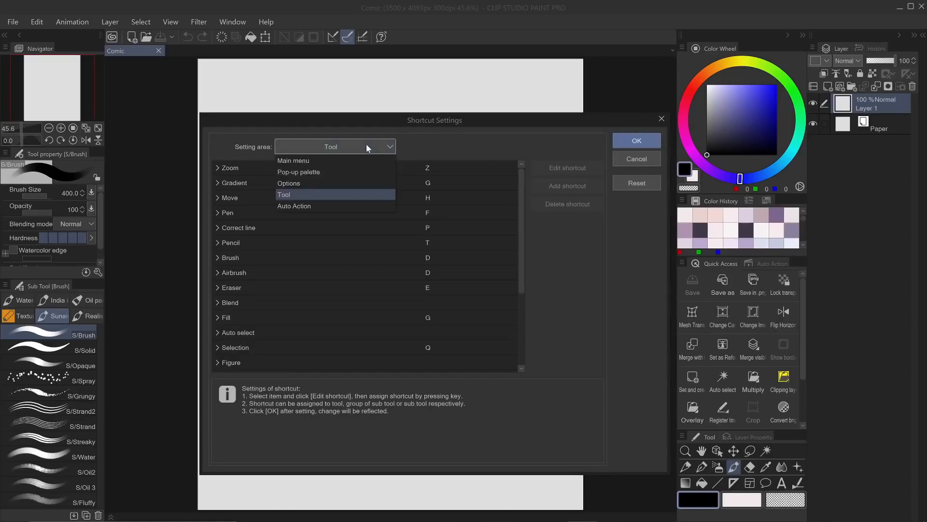
click(344, 183)
click(379, 196)
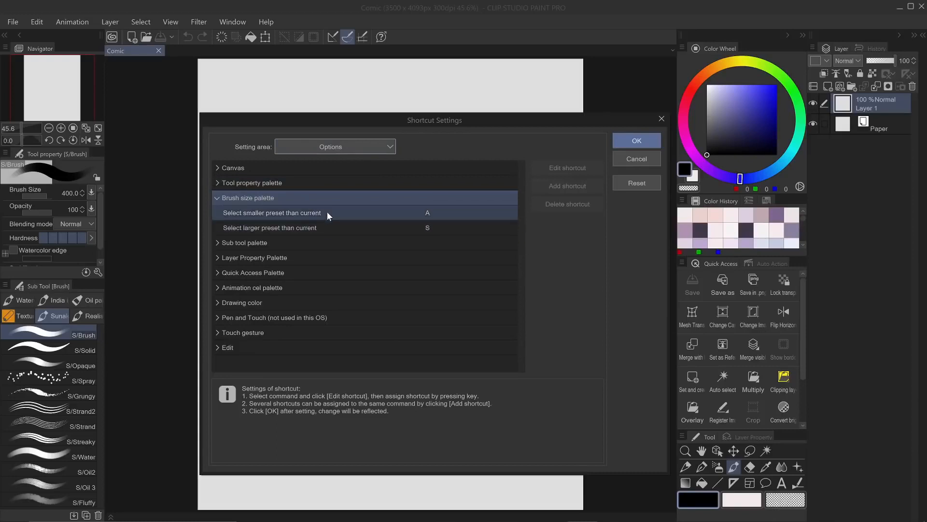
Examine the Pop-up palette shortcuts for Sub Tool and Color Wheel, and close the shortcut settings.
click(347, 147)
click(333, 171)
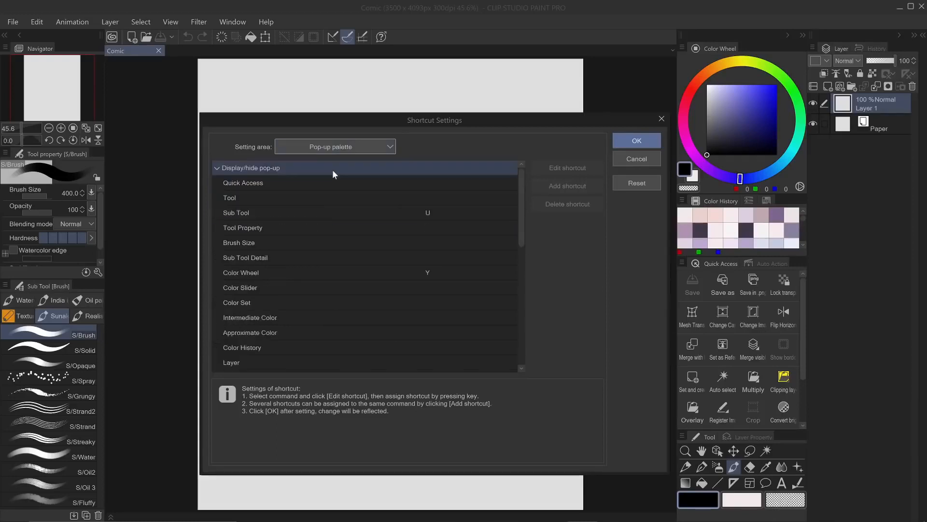
click(444, 213)
click(435, 269)
click(459, 215)
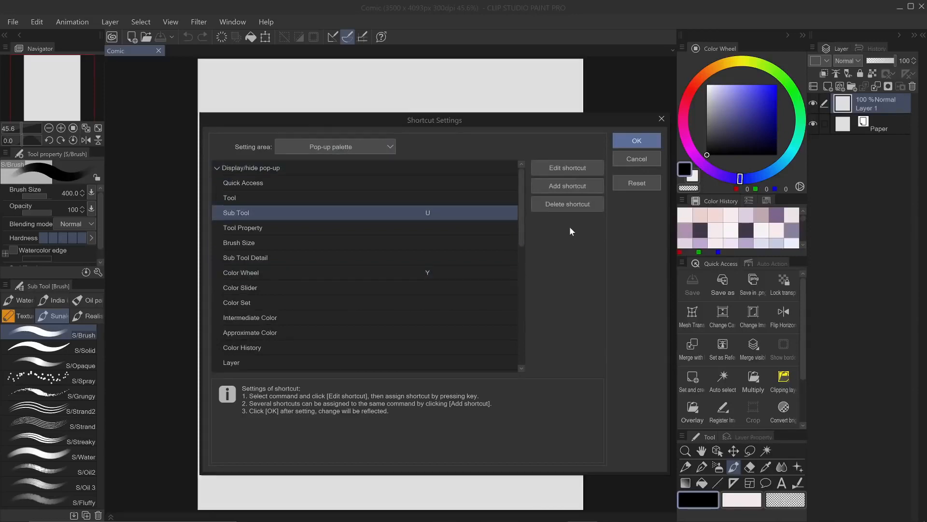
click(637, 141)
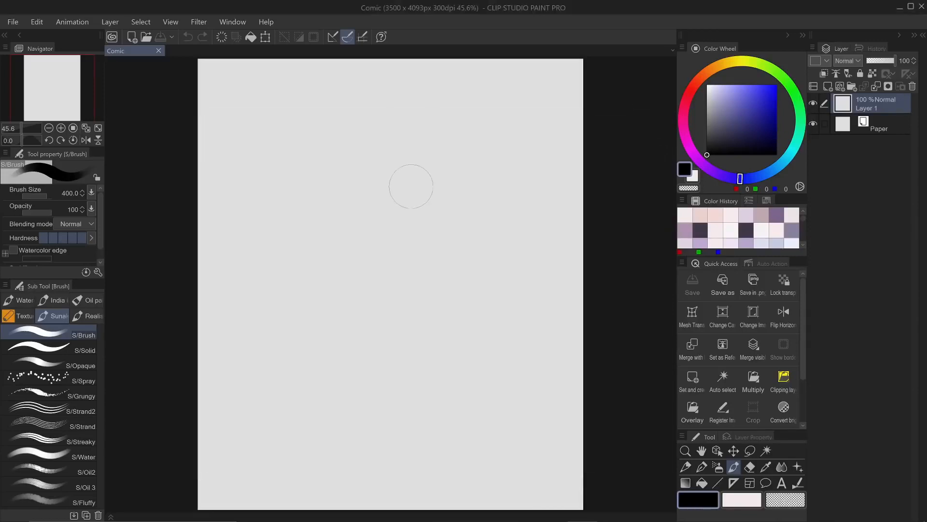
Show and hide the pop-up Color Wheel and the pop-up Sub Tool palette over the canvas.
key(c)
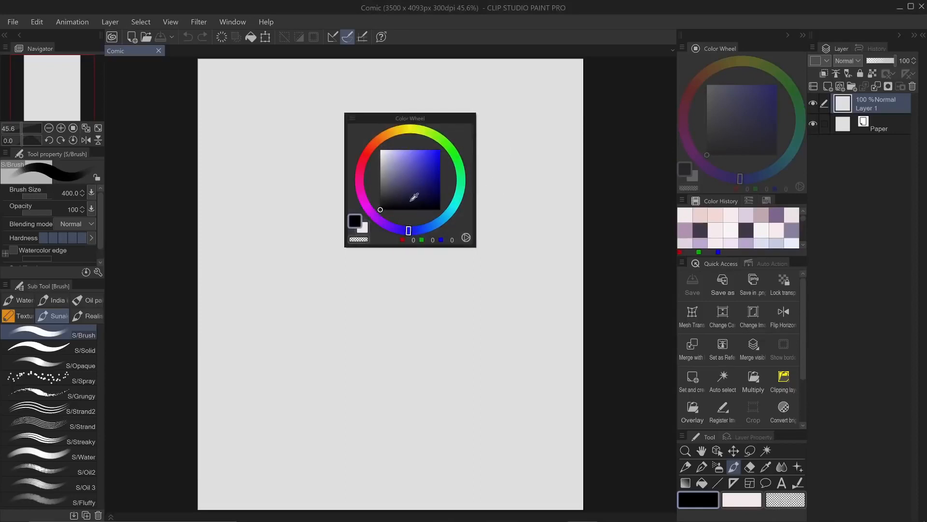
key(c)
key(s)
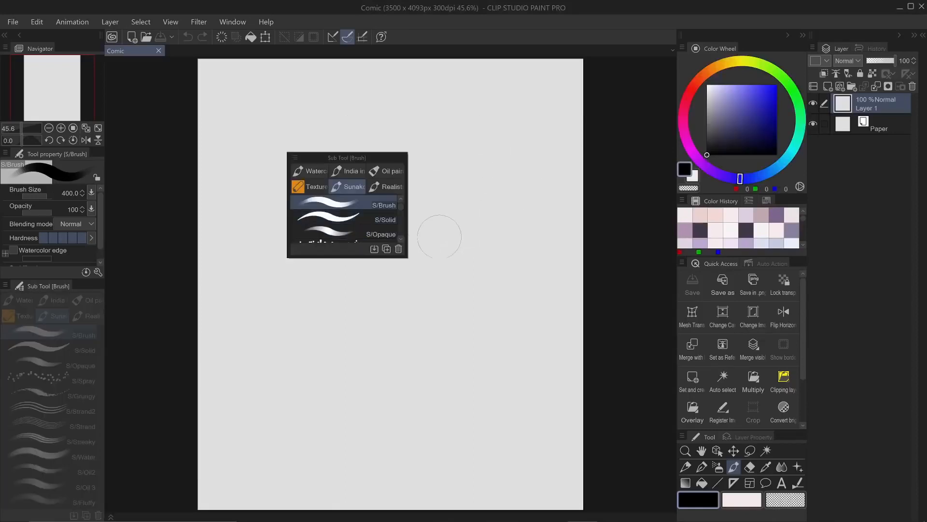
key(s)
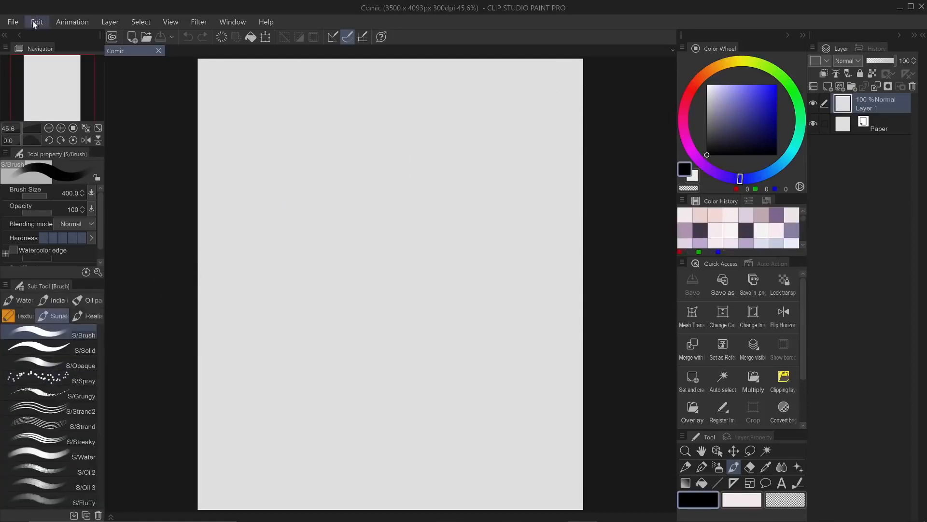
Reopen the shortcut settings, review the display/hide shortcuts in the Pop-up palette area, and close the settings.
click(13, 21)
click(47, 248)
click(351, 146)
click(319, 173)
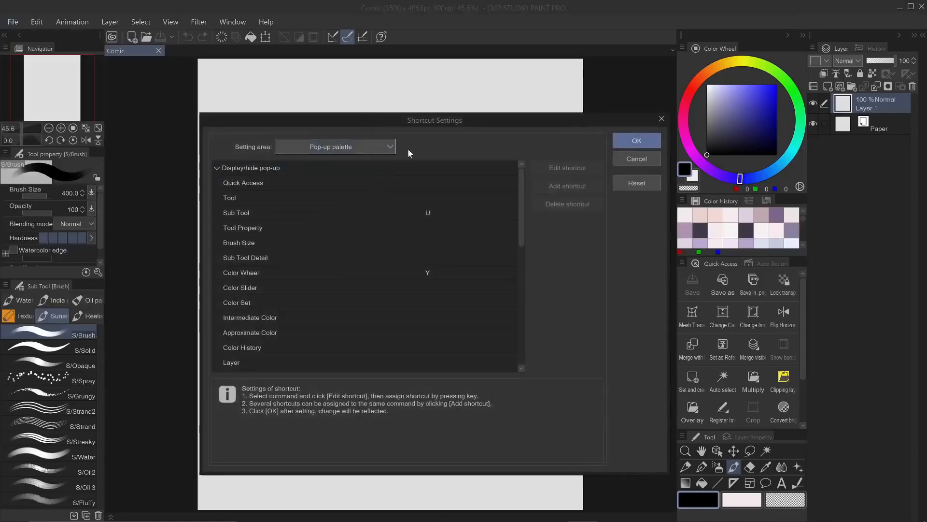
key(Escape)
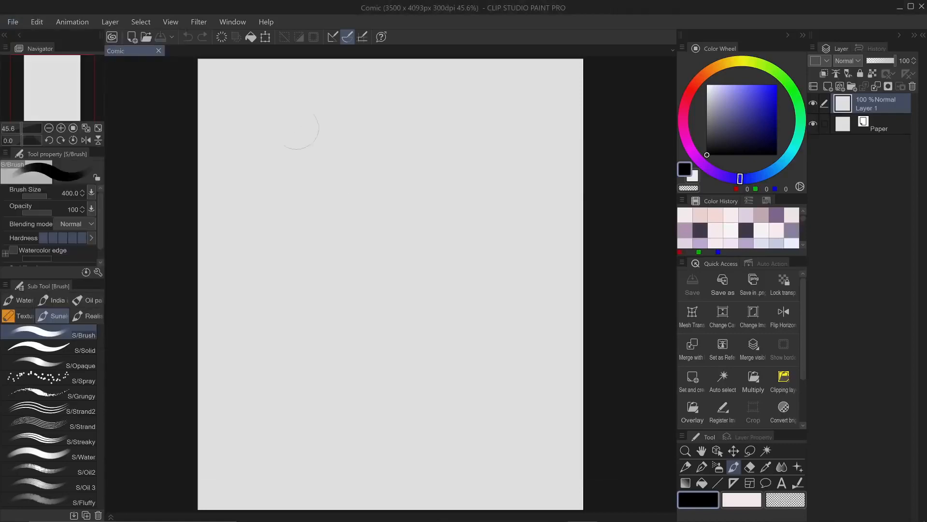
Open the modifier key settings and review the common key, mouse and pen assignments.
click(9, 20)
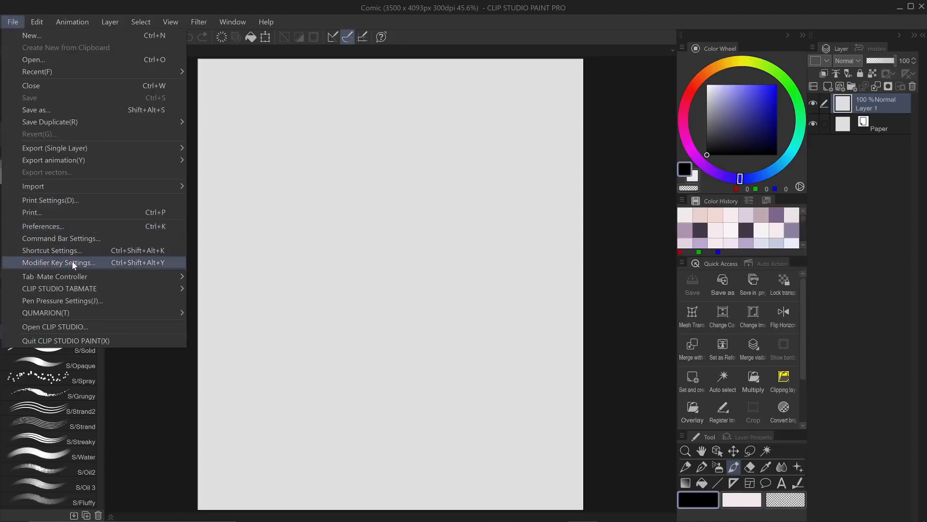
click(96, 264)
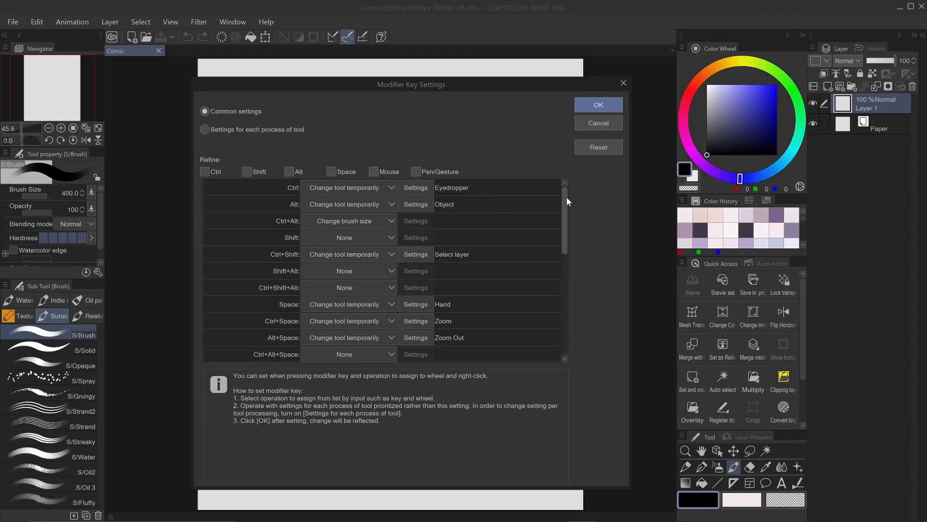
drag(567, 197, 570, 246)
drag(570, 247, 570, 249)
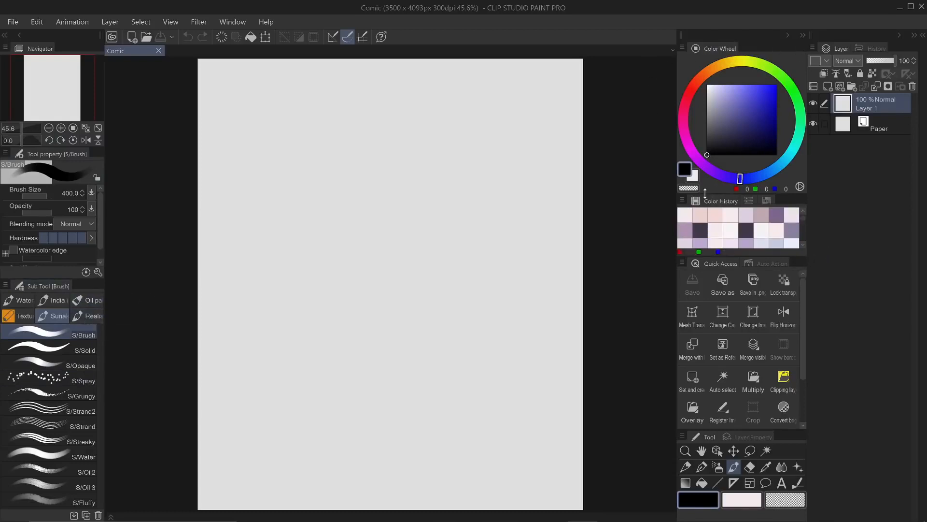
Create a new Quick Access set named "Set 2".
drag(804, 296, 803, 274)
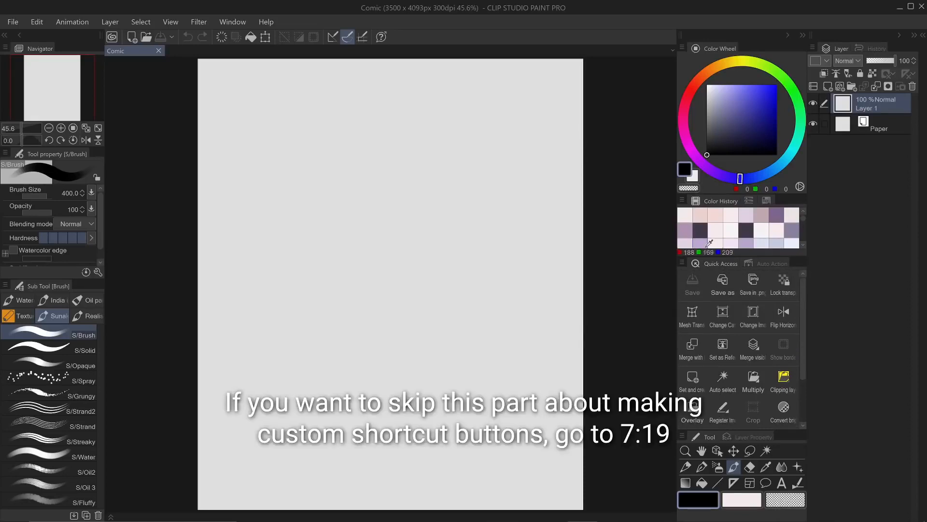
click(682, 262)
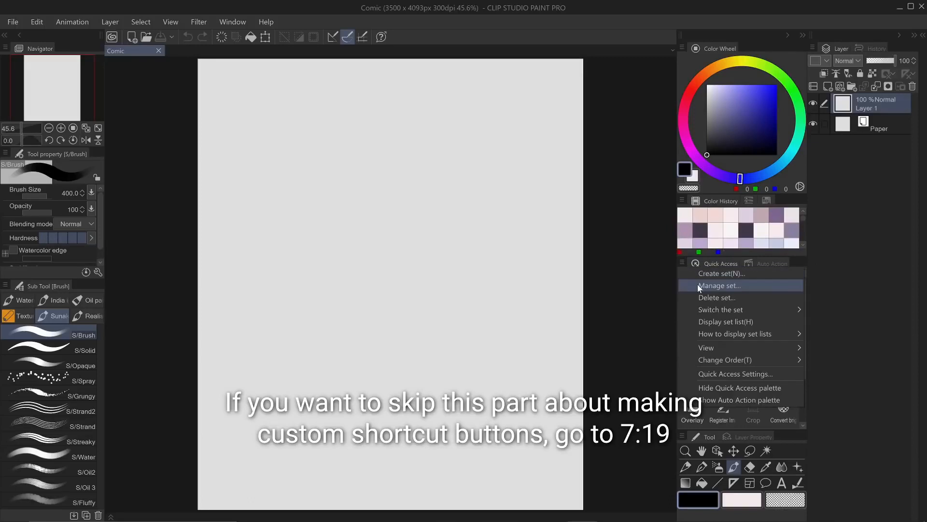
click(708, 275)
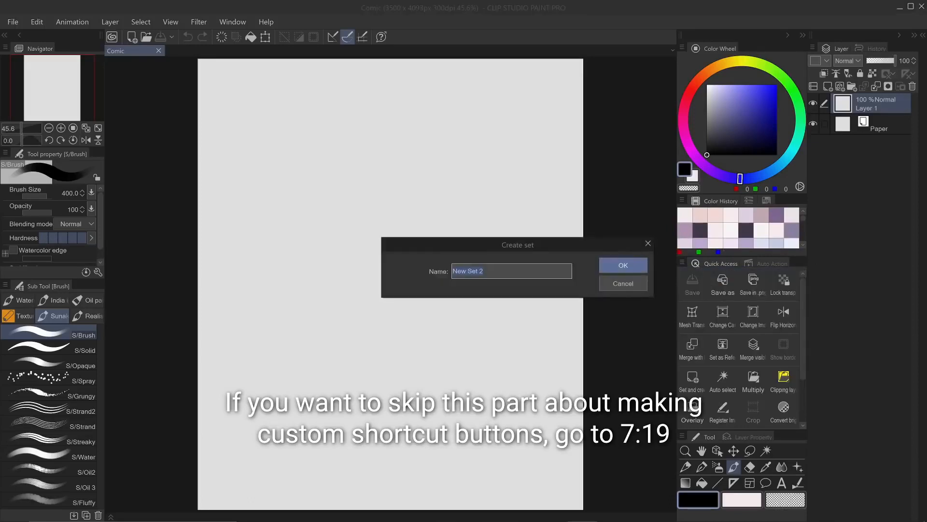
text(Set 2)
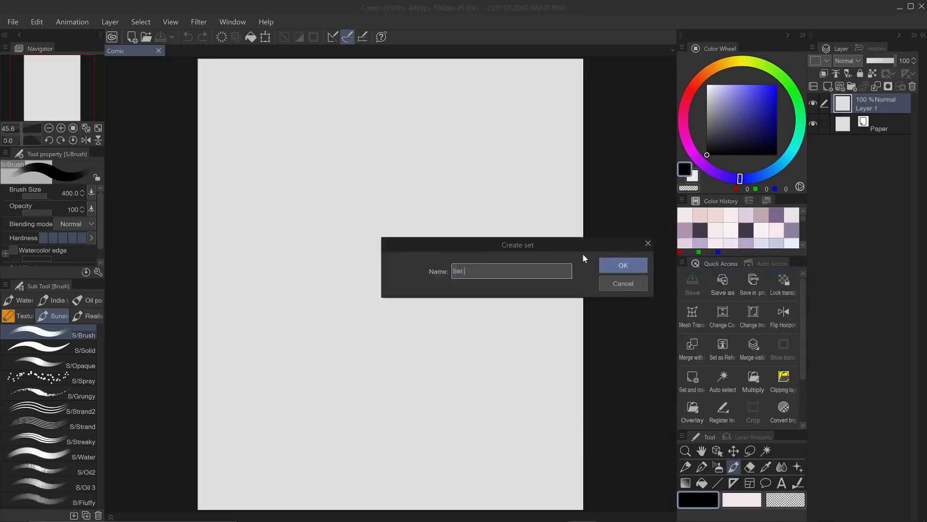
click(638, 269)
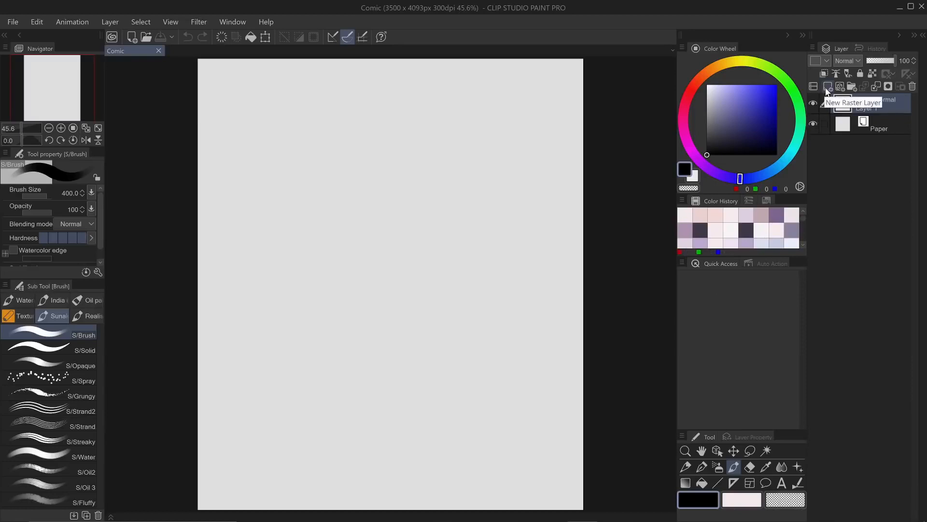
Add the New Raster Layer command from the Layer category to the Quick Access set, and try it by creating a layer.
right_click(712, 291)
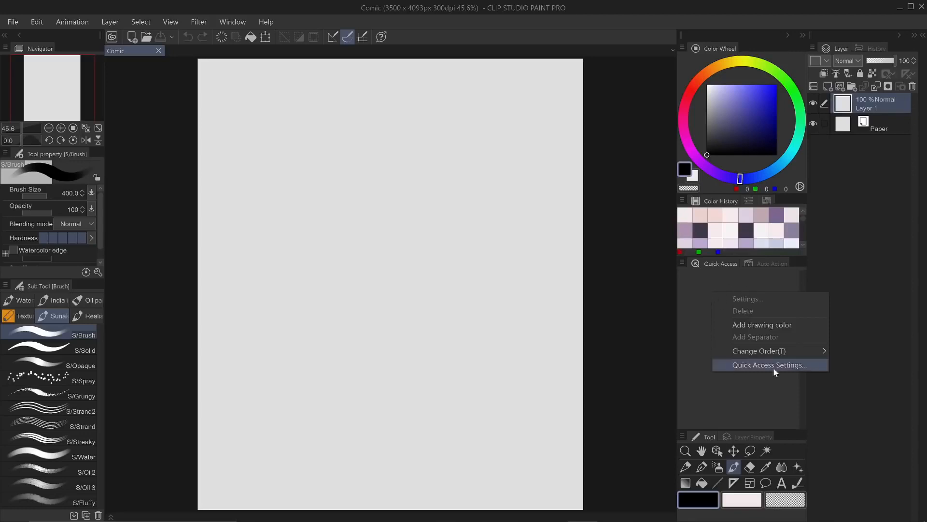
click(788, 364)
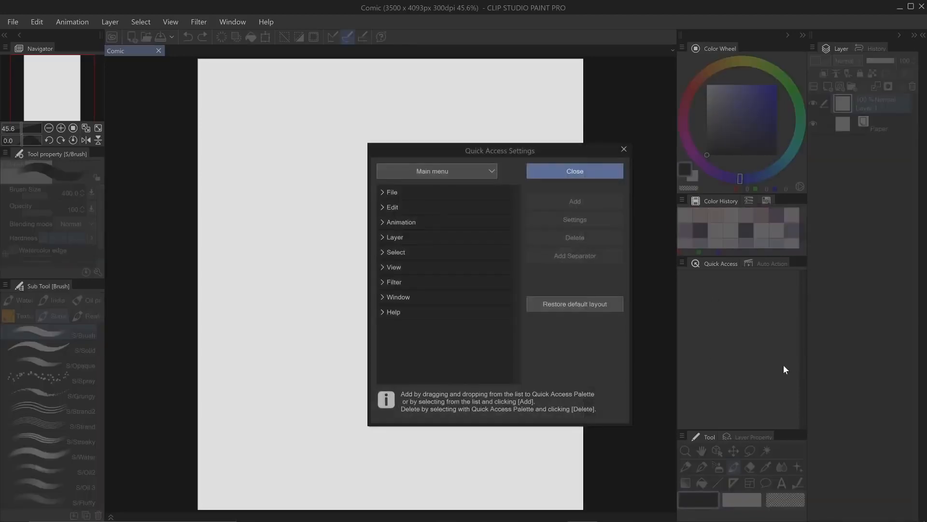
mouse_move(526, 146)
mouse_down()
mouse_move(538, 143)
mouse_move(531, 143)
mouse_up()
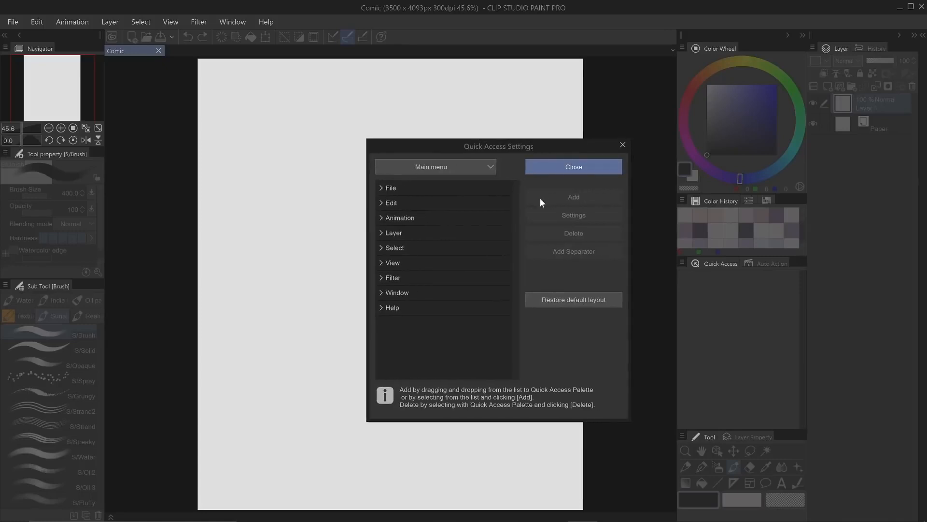
click(487, 169)
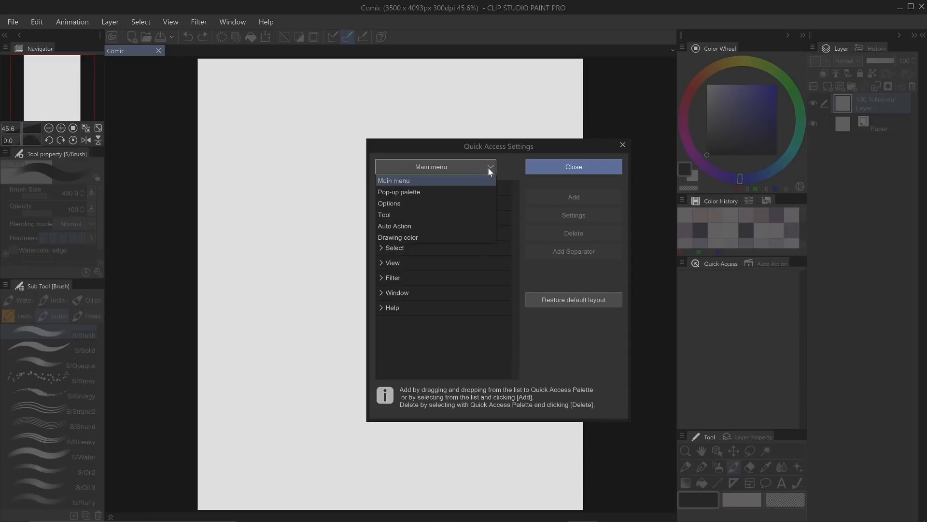
click(488, 164)
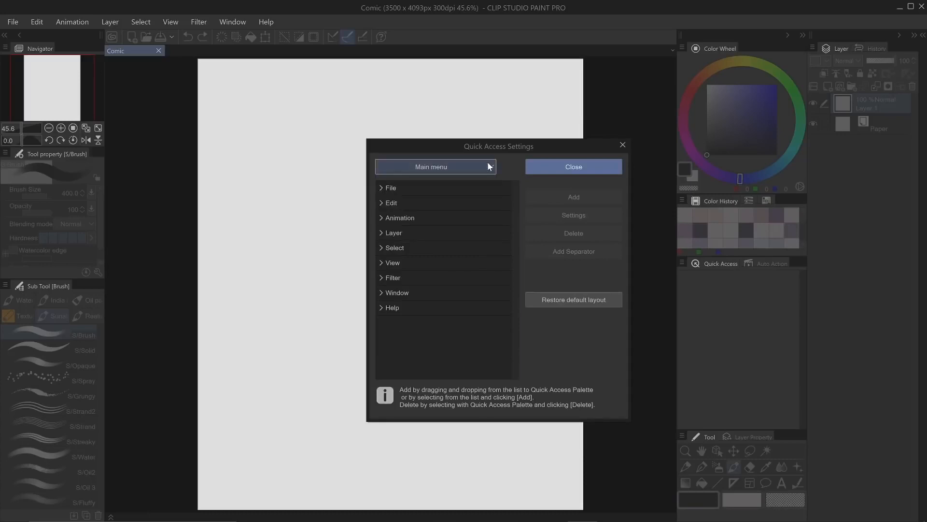
click(380, 233)
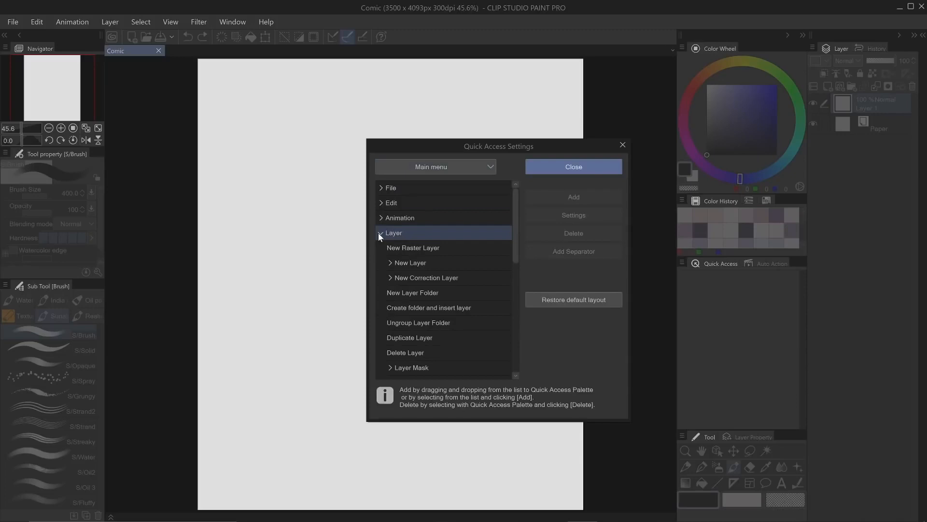
click(424, 248)
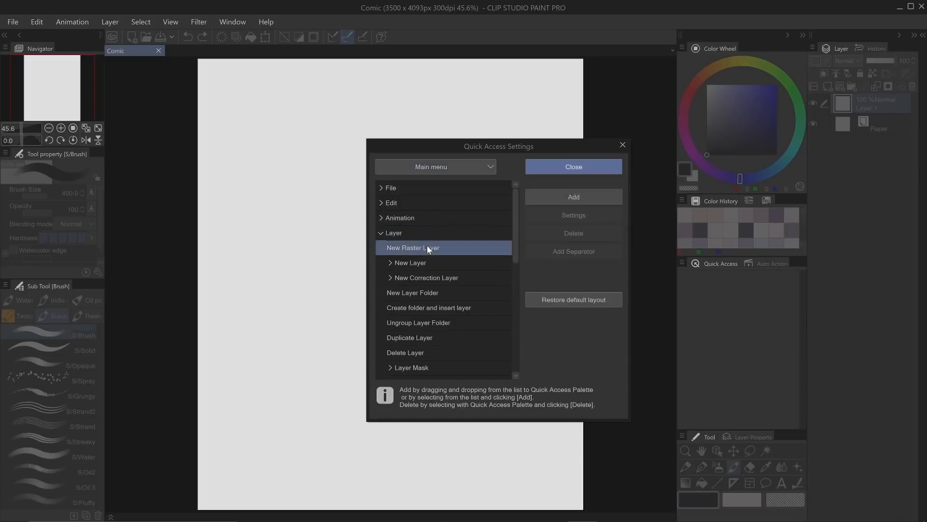
click(587, 198)
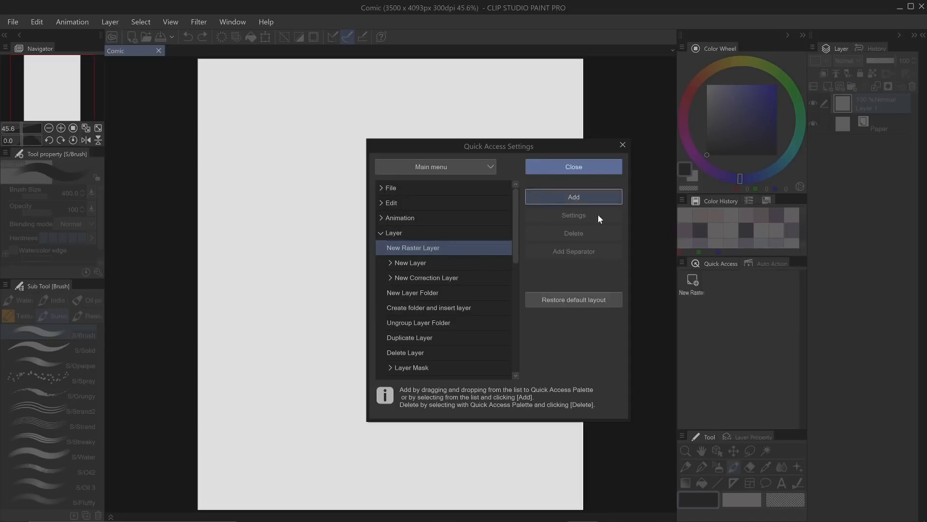
click(588, 166)
click(692, 280)
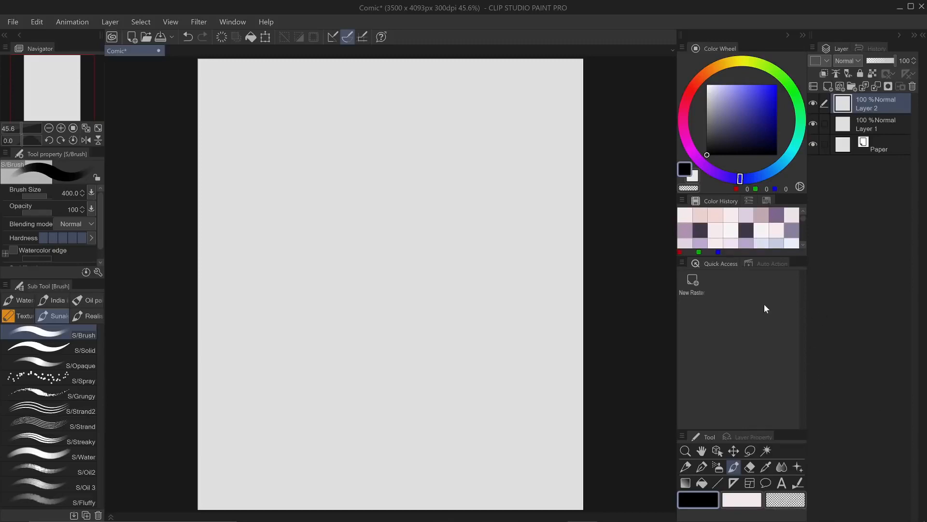
Create a new auto action named "New clipping layer" in the Auto Actions set.
click(765, 265)
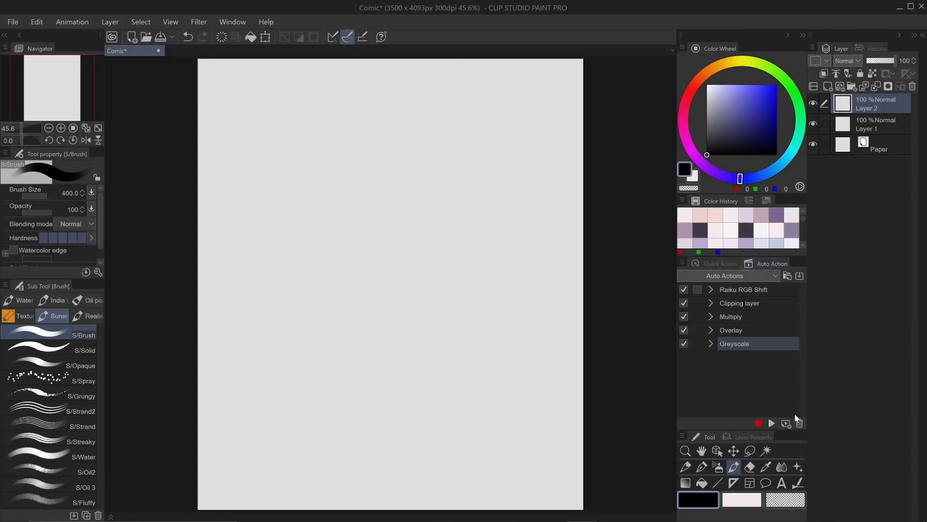
click(785, 425)
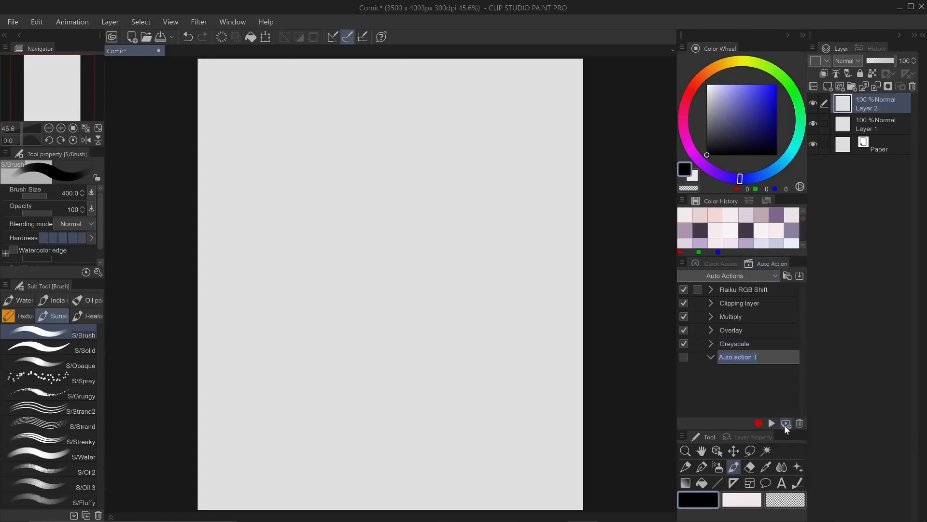
text(New clipping layer)
key(Return)
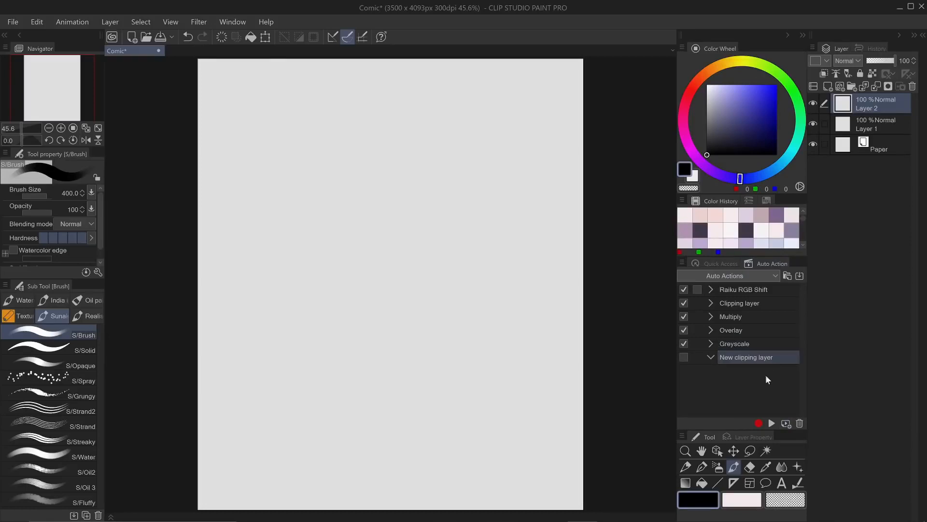
Record the "New clipping layer" auto action by adding a new raster layer and clipping it to the layer below.
click(758, 423)
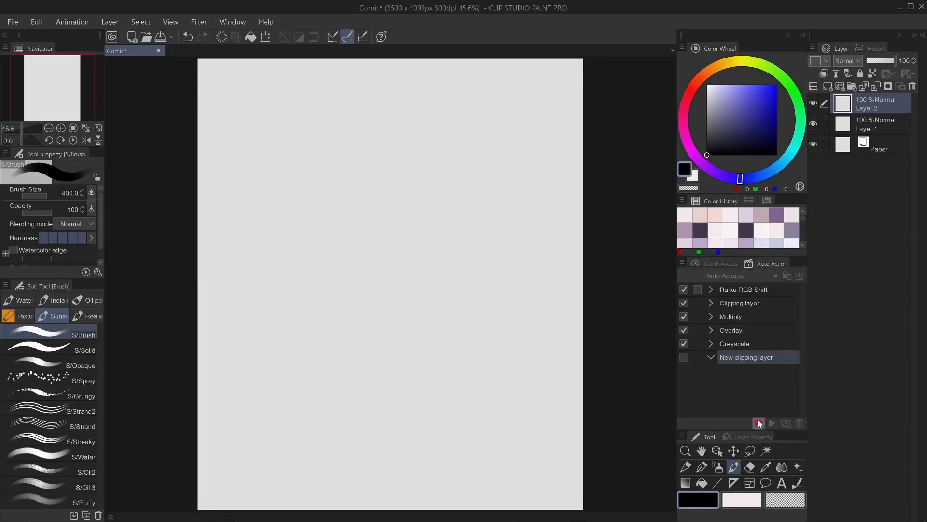
click(828, 87)
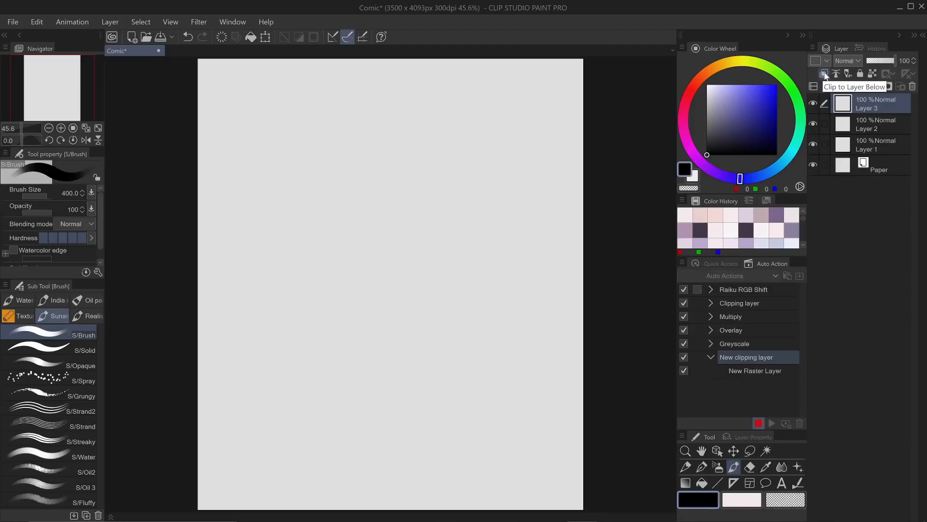
click(825, 74)
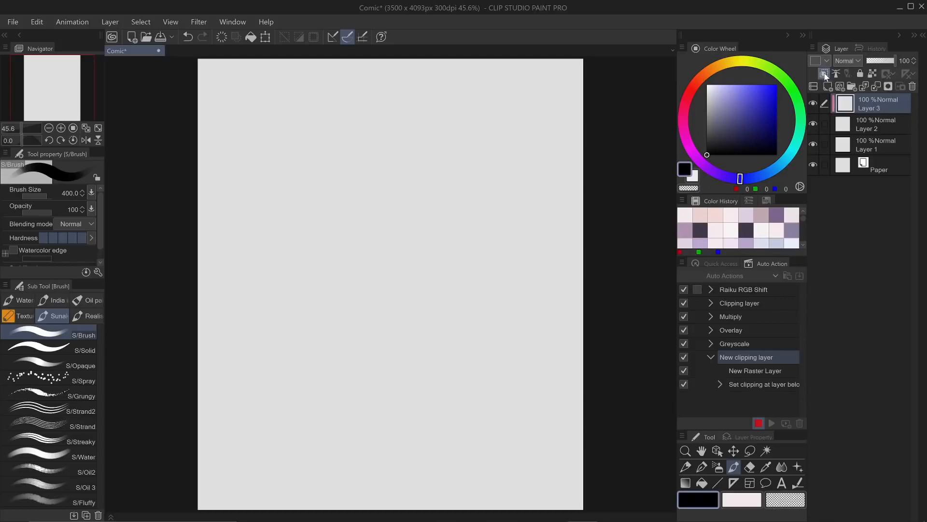
click(759, 423)
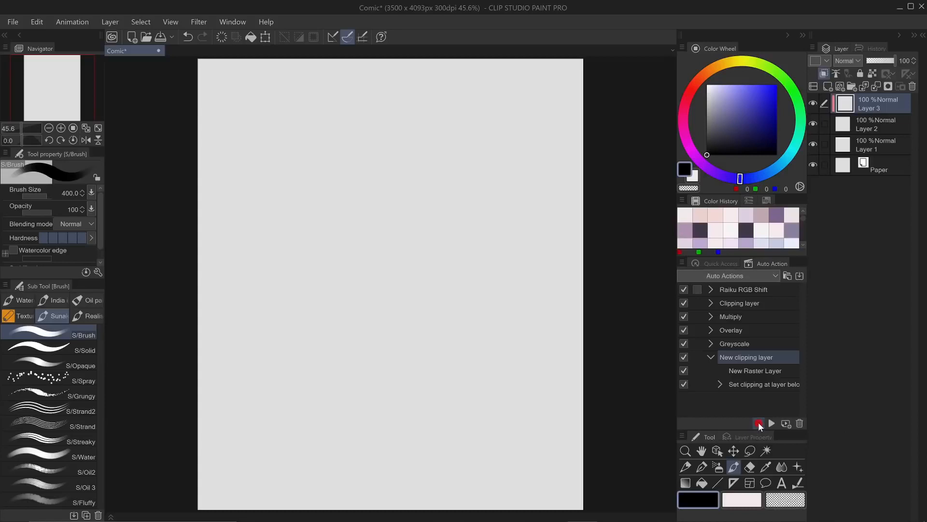
Run the "New clipping layer" auto action as a test, and undo all the added layers back to Layer 1.
double_click(765, 357)
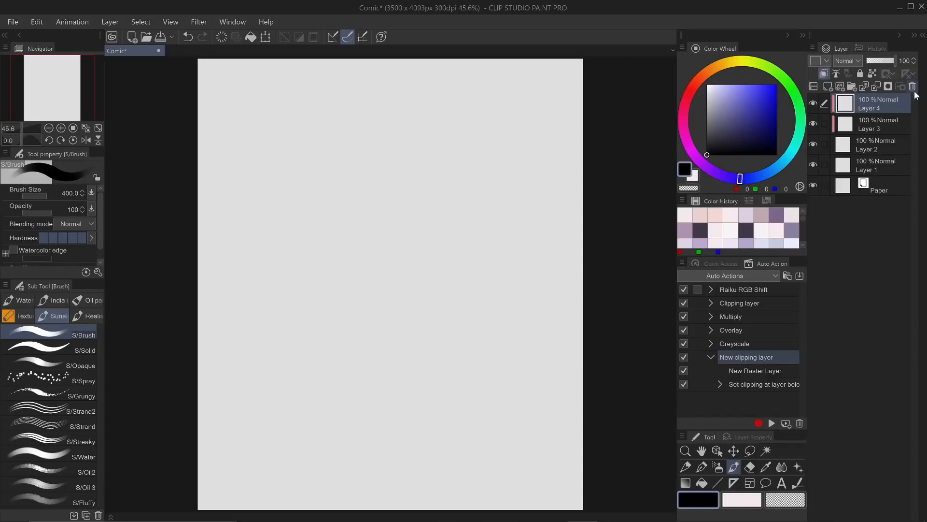
key(ctrl+z)
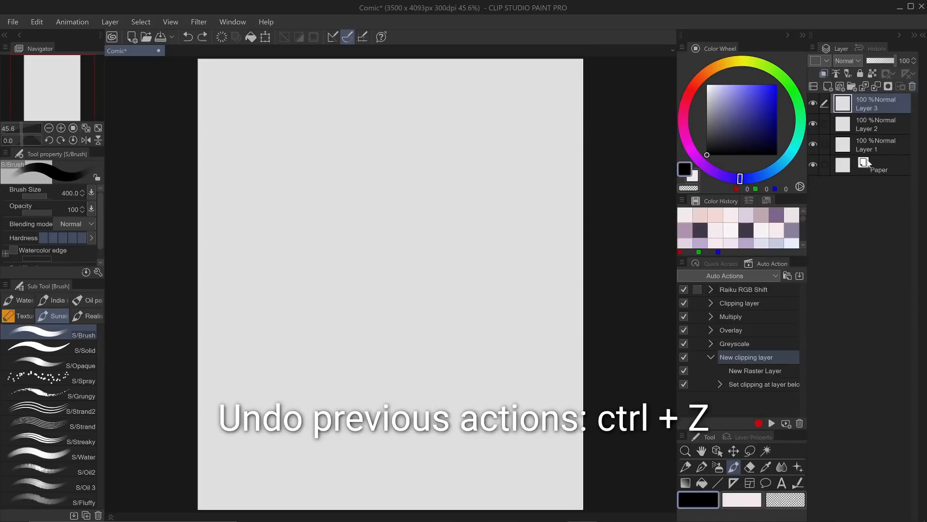
key(ctrl+z)
key(ctrl+z)
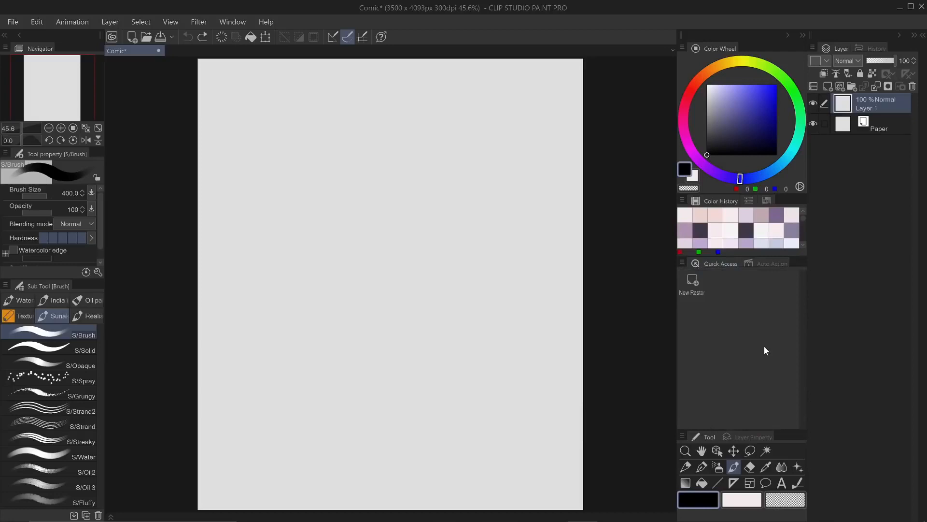
Add the "New clipping layer" auto action to the Quick Access set, and try it once before undoing the layer it adds.
right_click(736, 285)
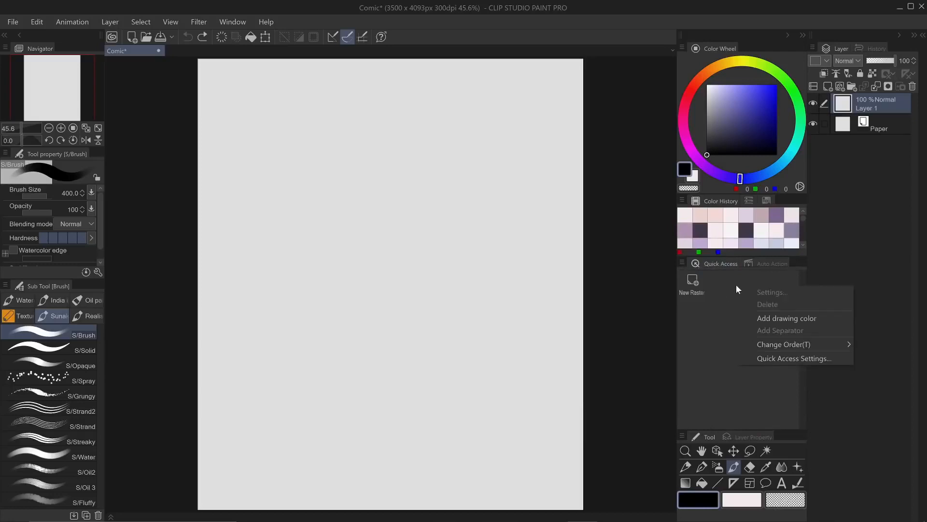
click(775, 358)
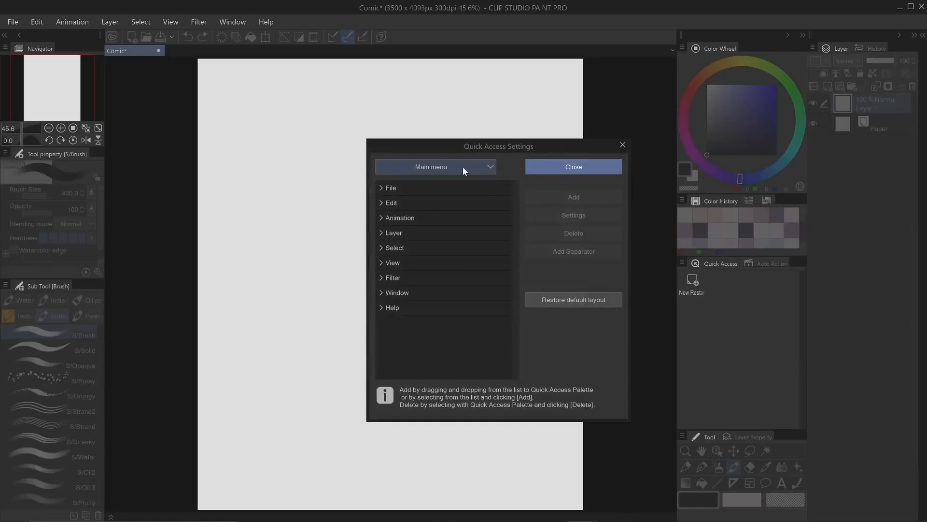
click(463, 166)
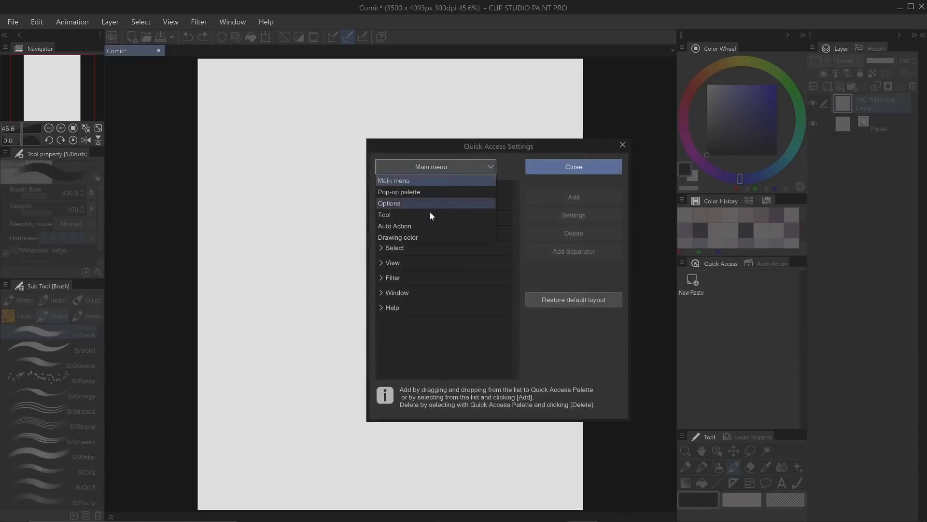
click(411, 226)
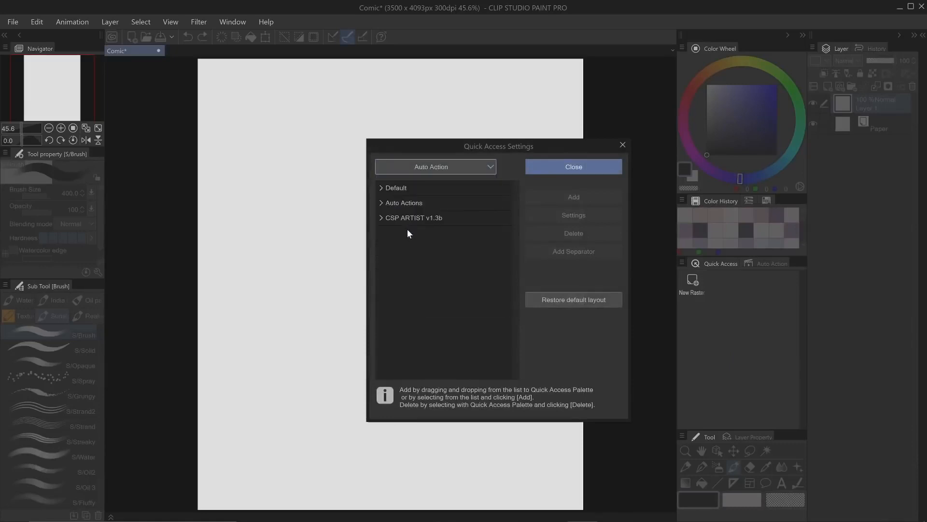
click(381, 203)
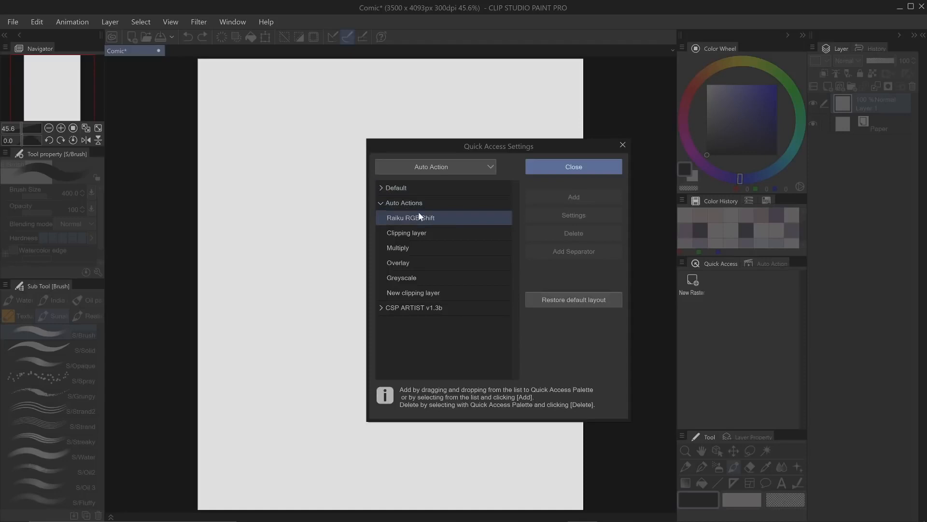
click(380, 292)
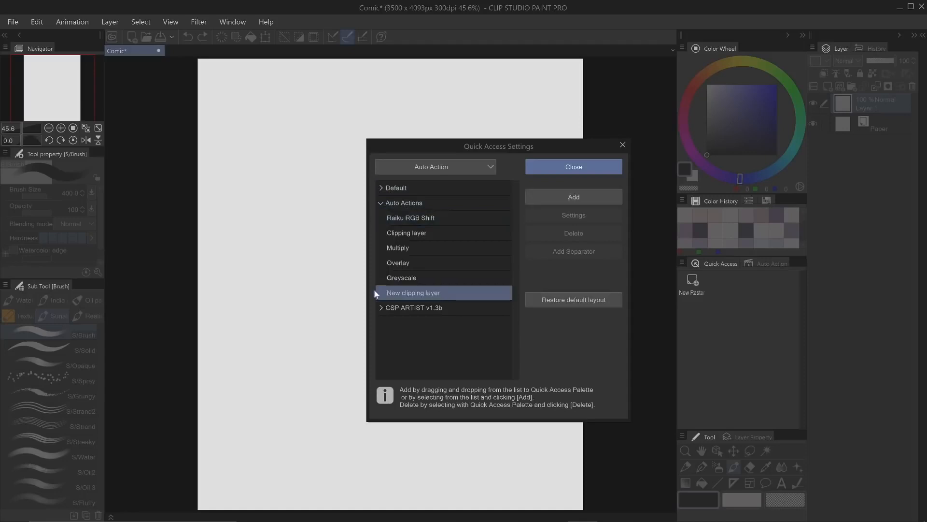
click(575, 199)
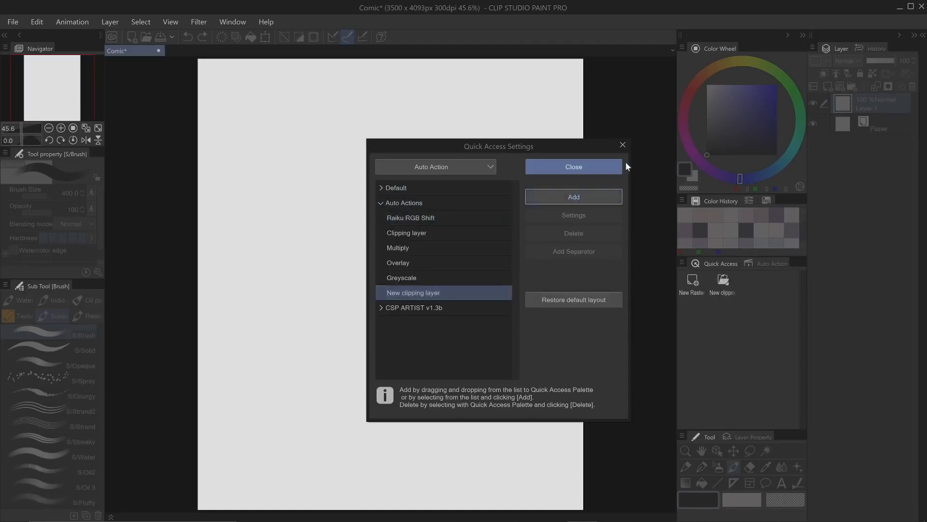
click(623, 144)
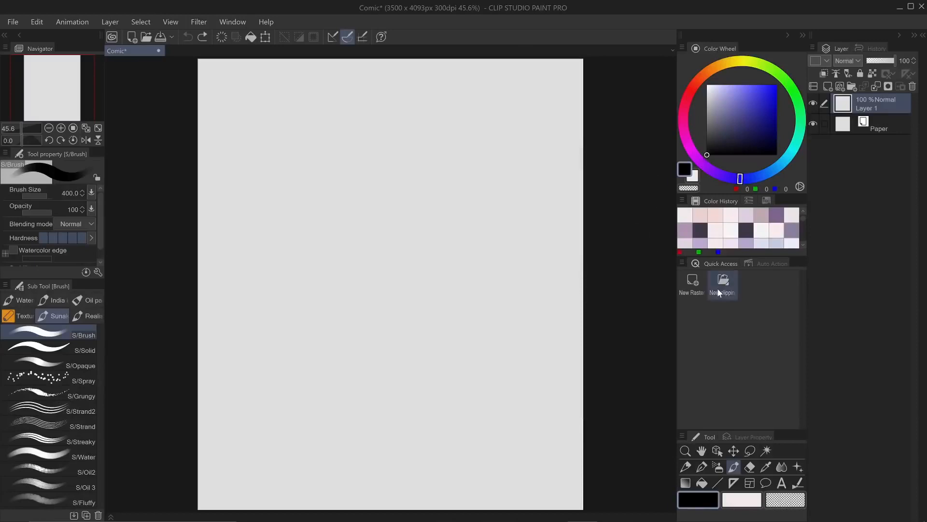
click(720, 292)
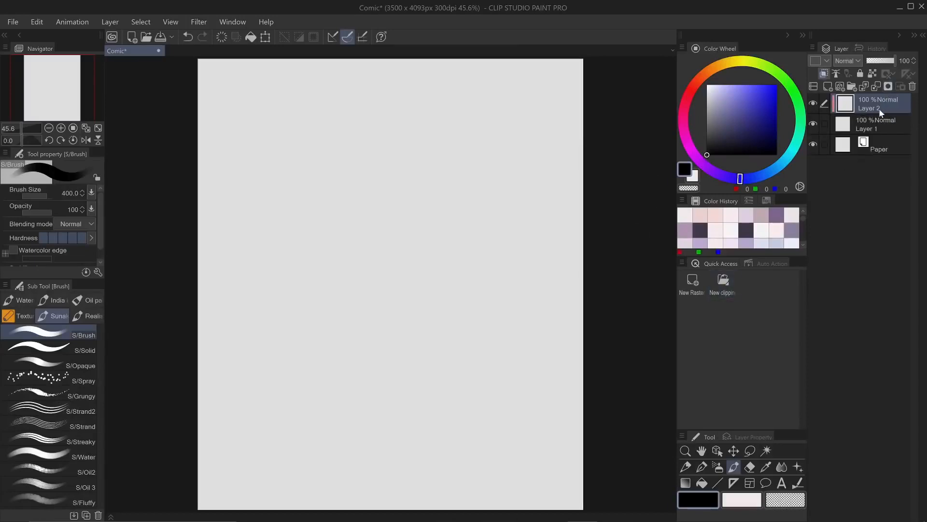
key(ctrl+z)
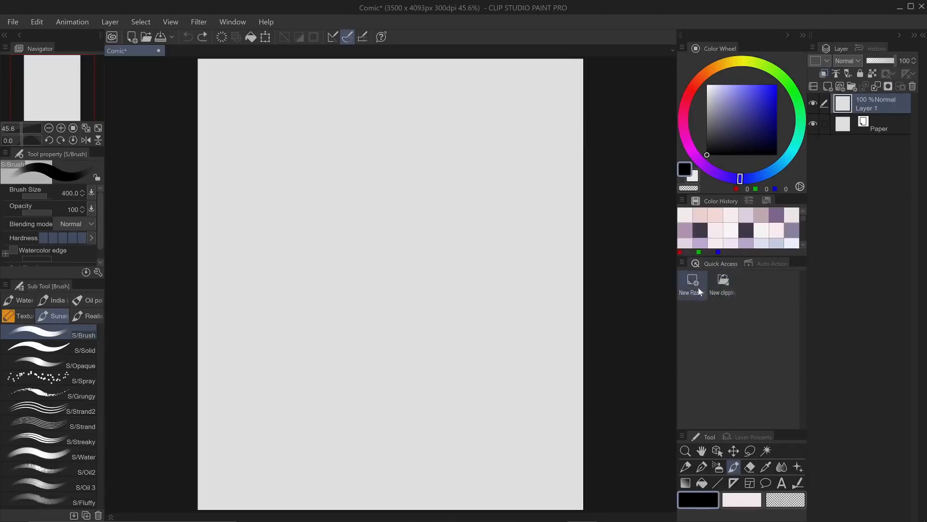
Try the List medium view for the Quick Access palette, and return it to Tile 4 Columns.
click(683, 263)
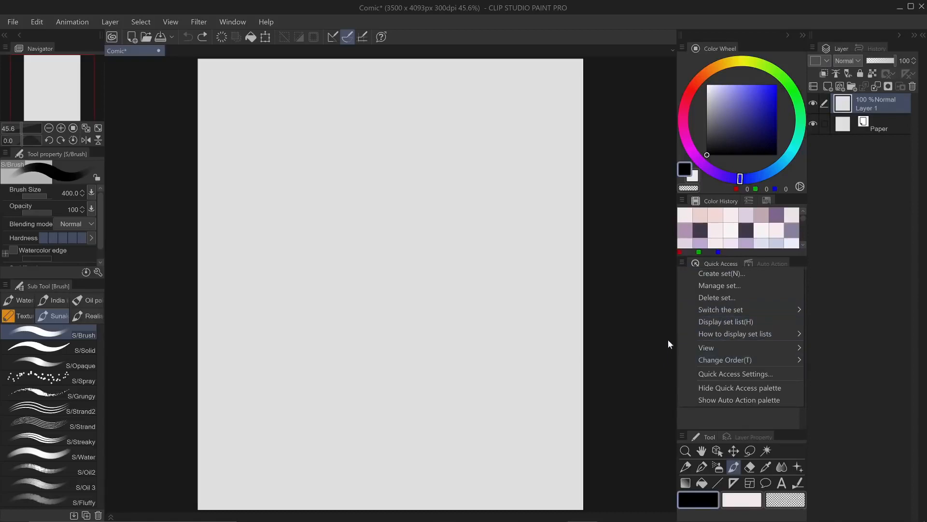
mouse_move(712, 346)
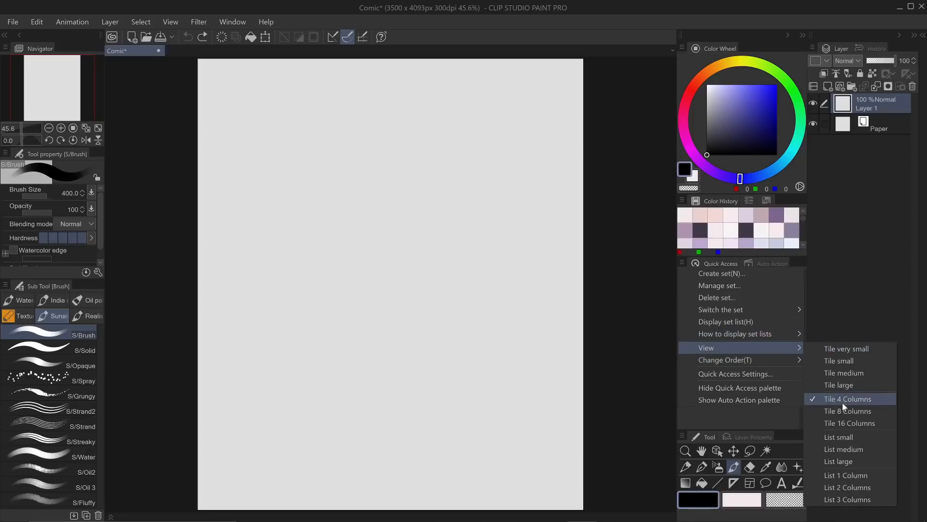
click(852, 446)
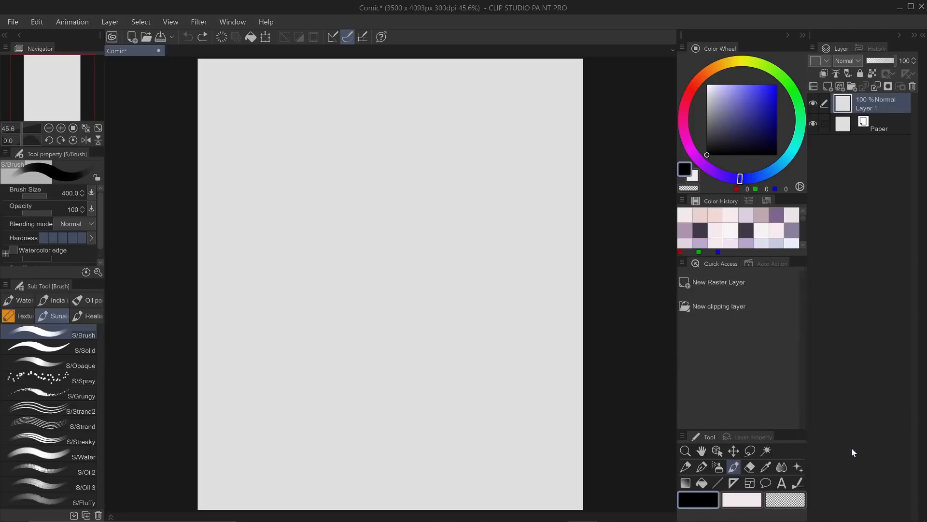
click(683, 262)
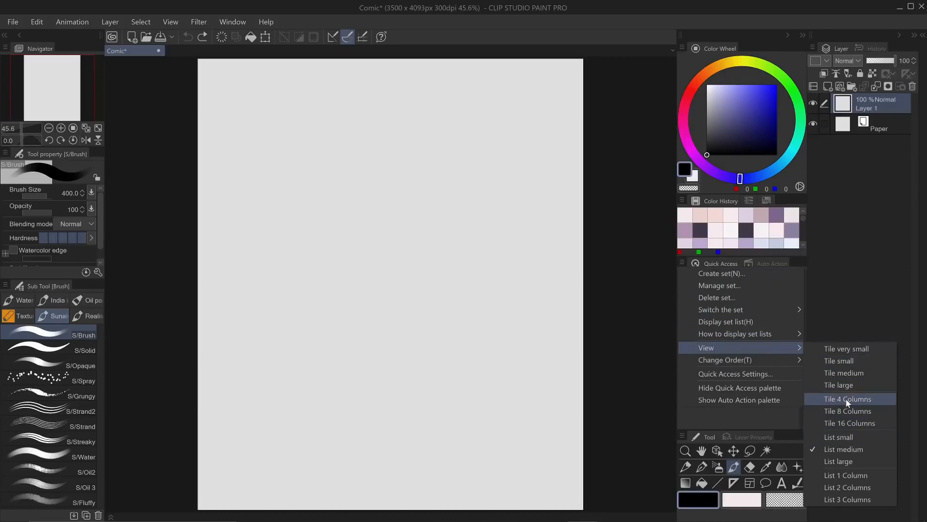
click(846, 412)
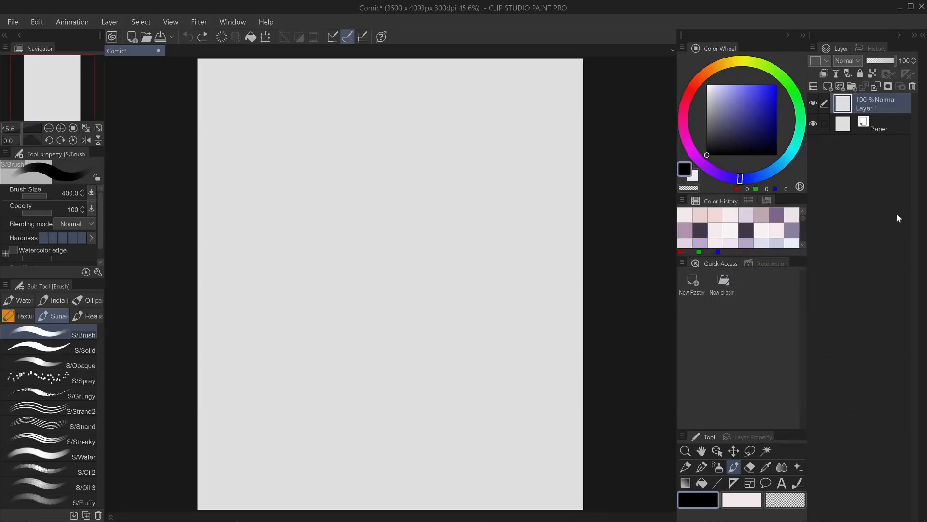
Look over the view options of the Color History and Sub Tool palettes, and the Layer palette's thumbnail size setting.
click(682, 201)
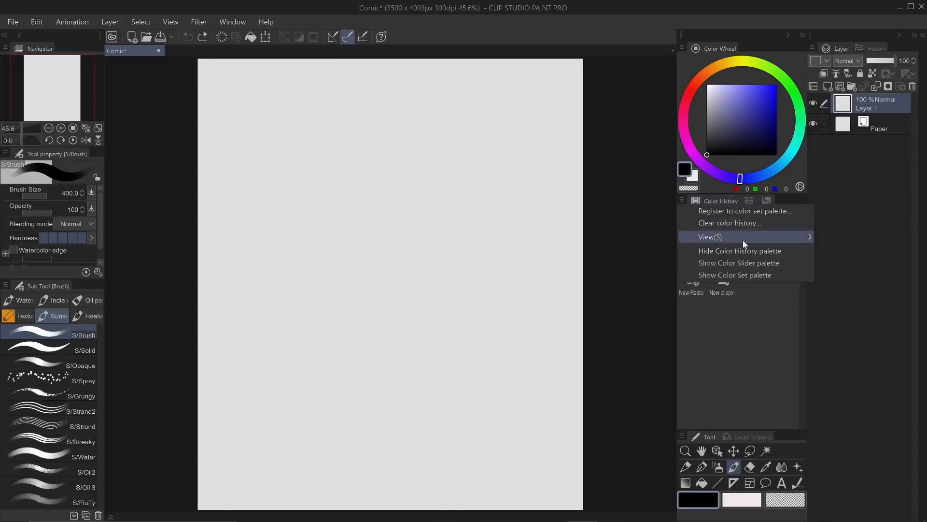
mouse_move(793, 237)
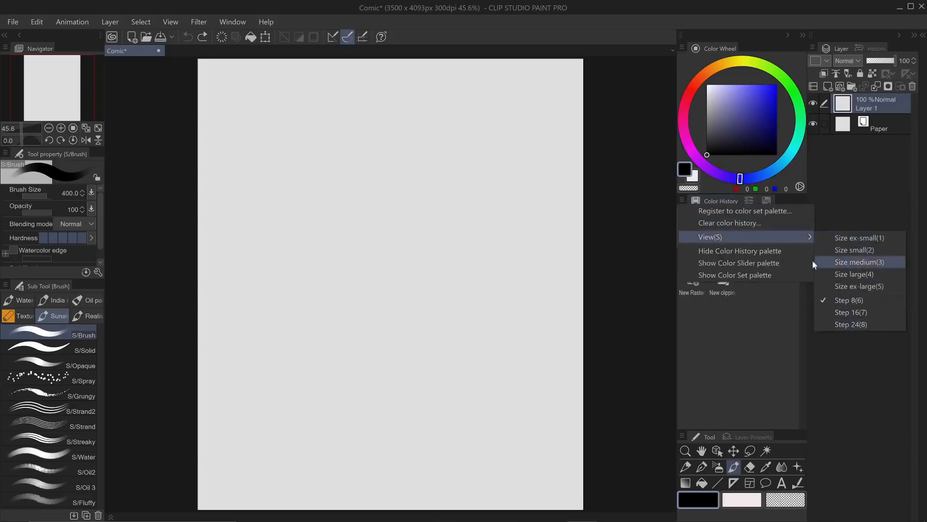
click(5, 286)
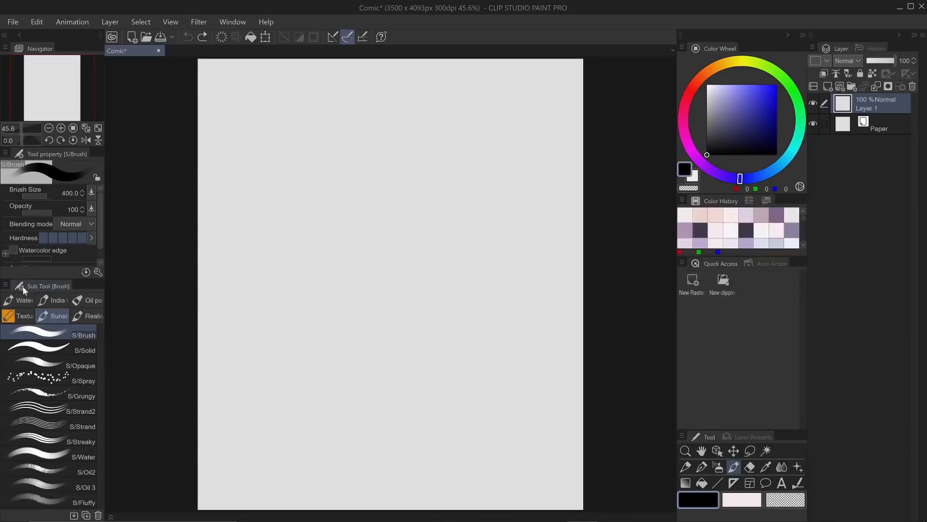
click(5, 286)
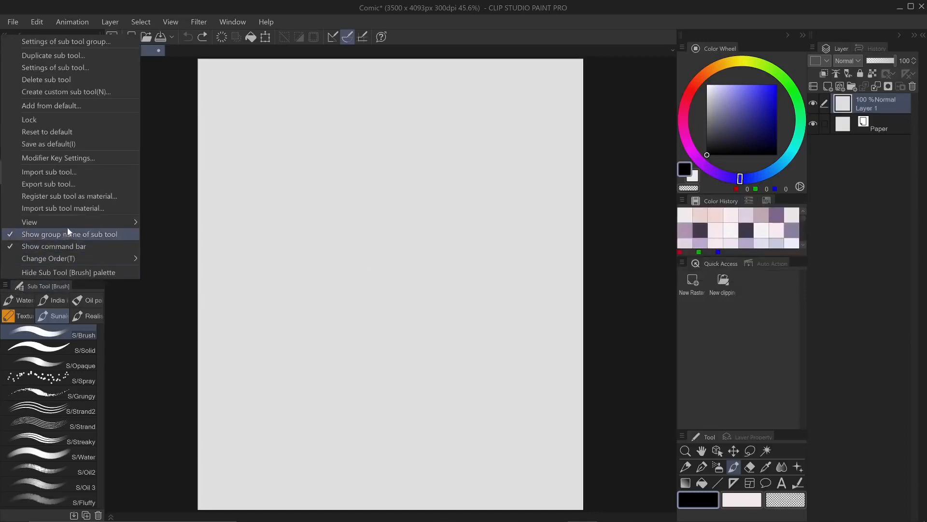
mouse_move(71, 222)
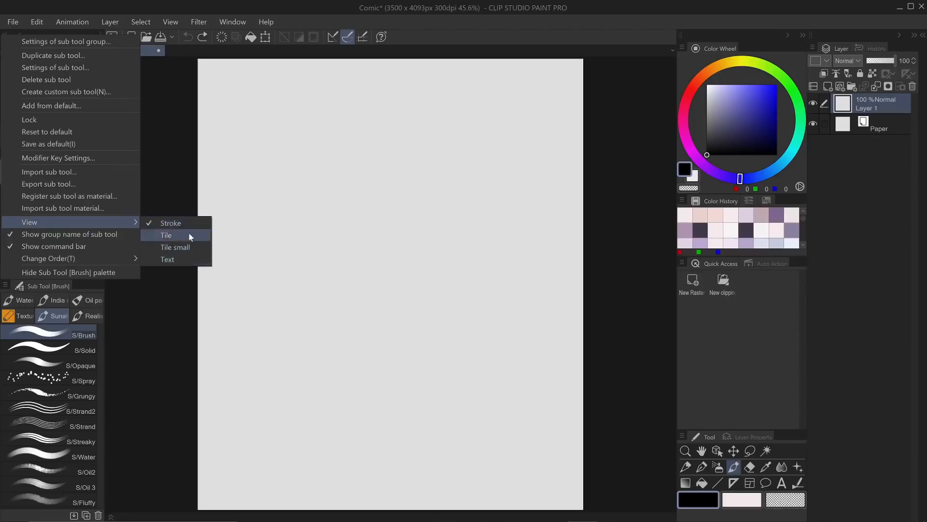
click(811, 47)
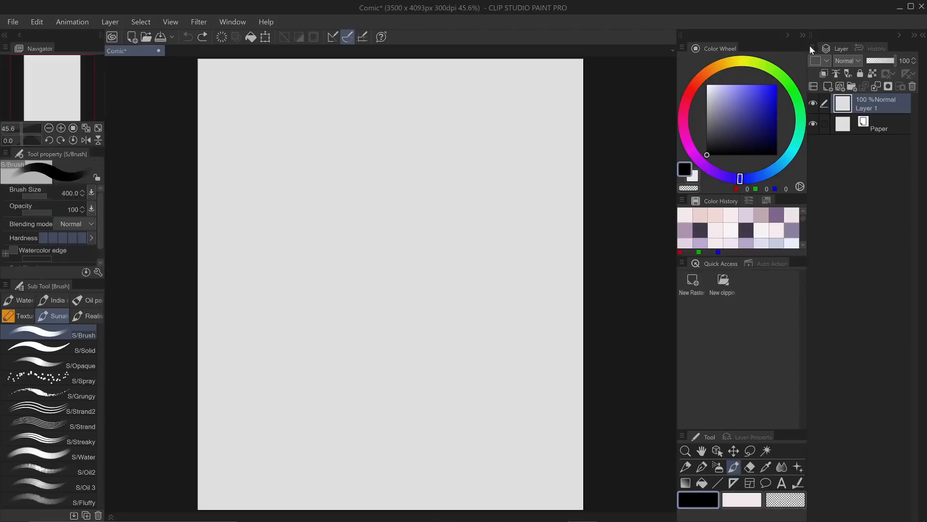
click(814, 46)
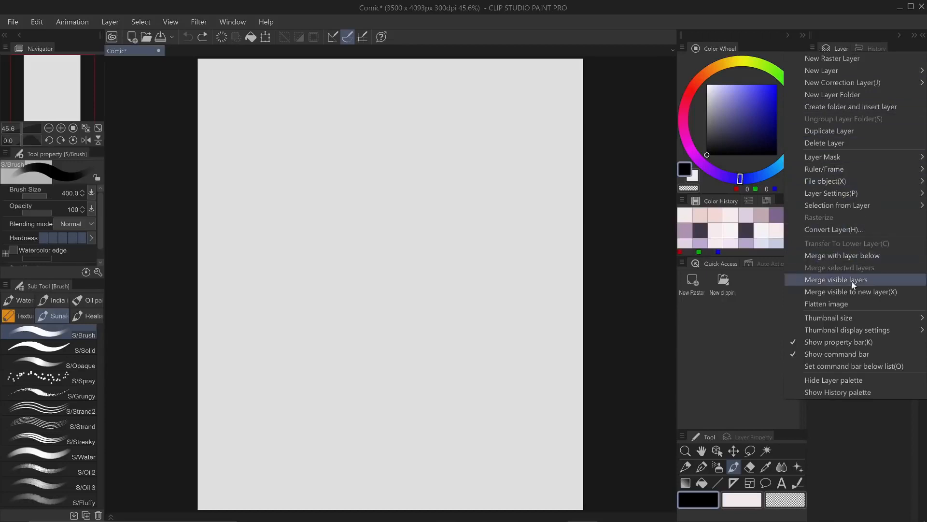
mouse_move(834, 317)
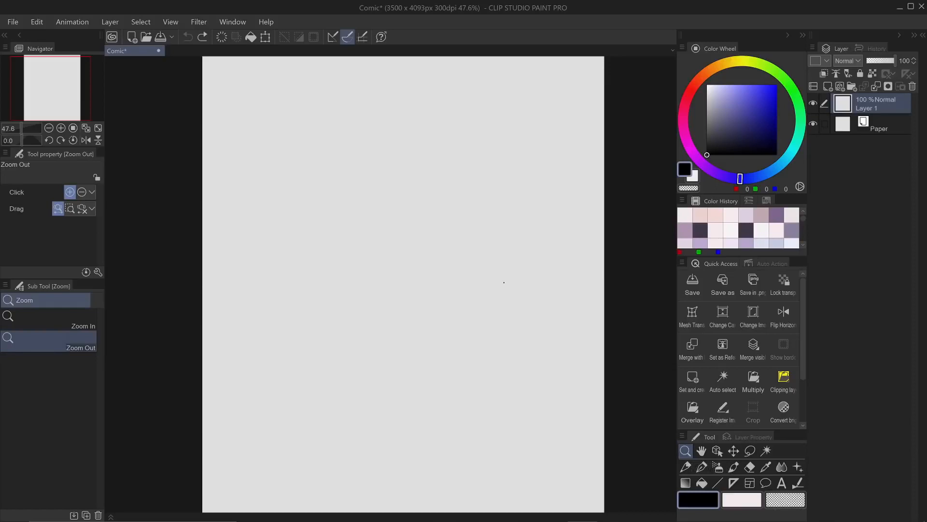
Zoom and pan the canvas with the Zoom and Hand tools, and repeat both temporarily while the Brush tool is active.
drag(456, 262, 442, 269)
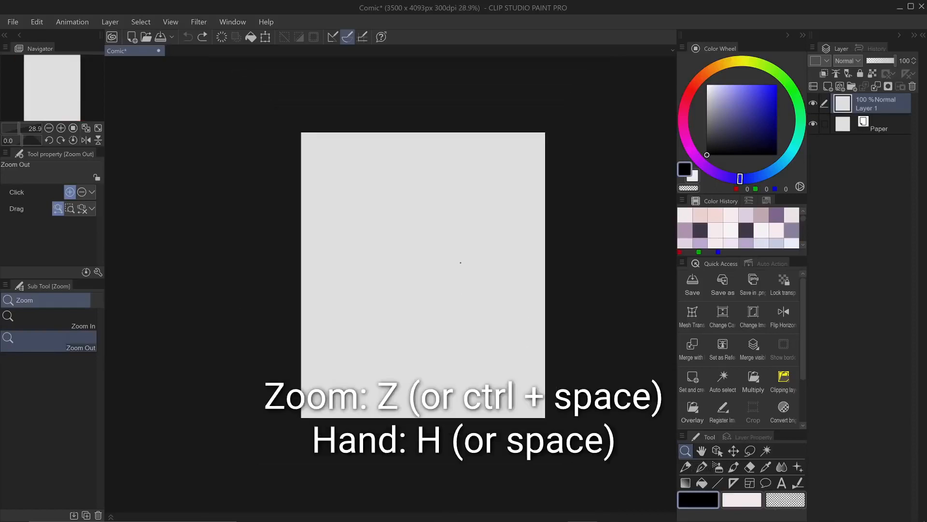
click(461, 262)
drag(479, 227, 432, 237)
key(h)
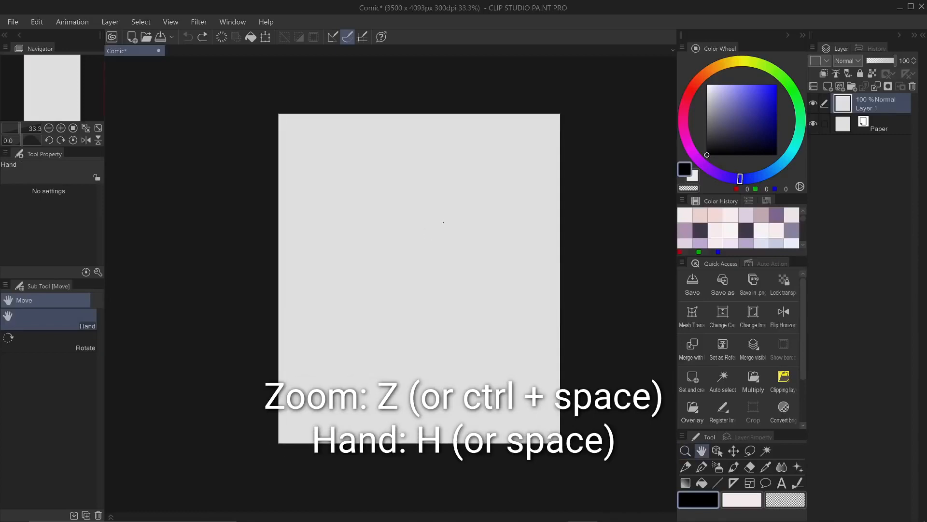
key(b)
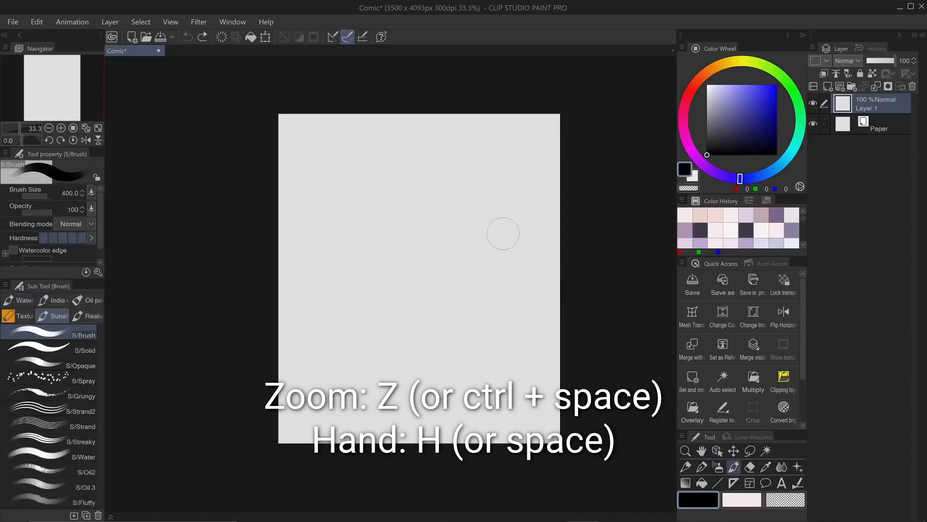
key(space)
mouse_move(465, 198)
mouse_down()
mouse_move(435, 216)
mouse_move(441, 211)
mouse_up()
key(ctrl+space)
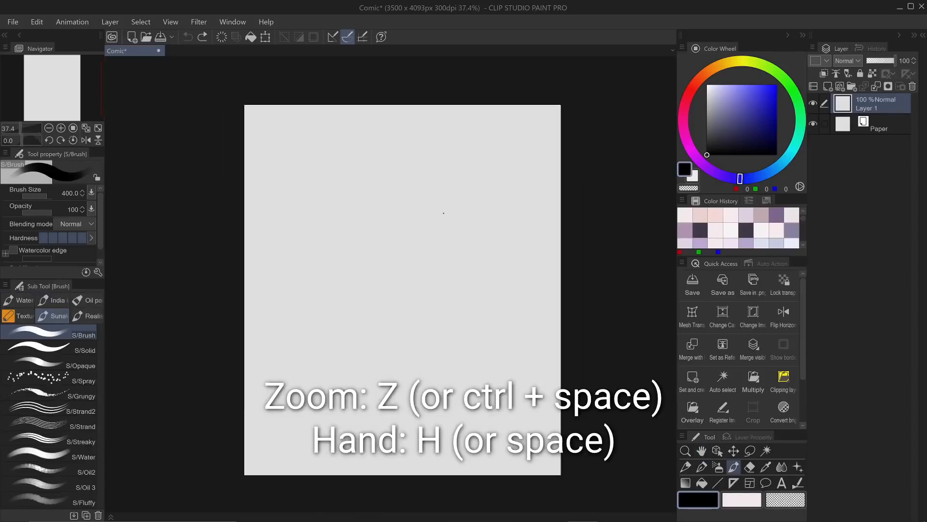
Rotate the canvas view slightly with the Rotate sub tool, and reset its angle.
click(702, 450)
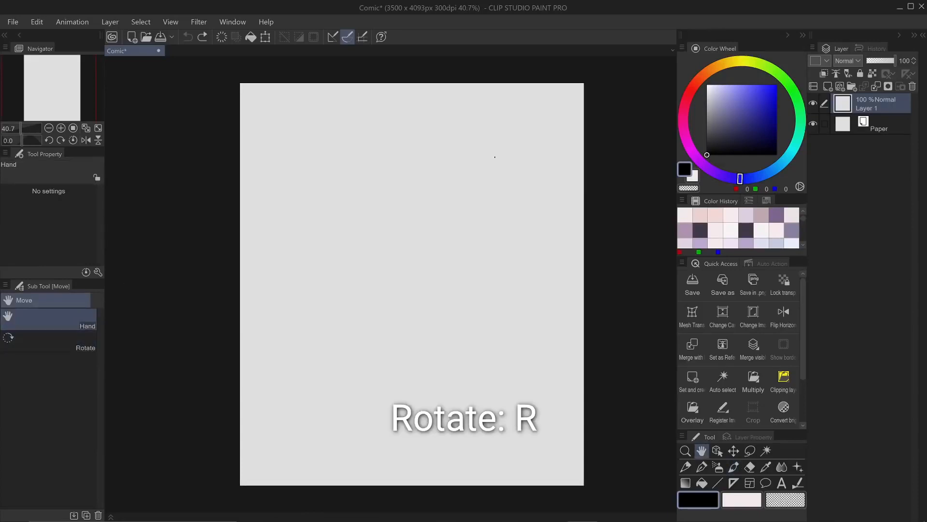
key(r)
drag(494, 157, 475, 153)
double_click(475, 152)
Draw a looping black stroke diagonally across the canvas on Layer 1 with S/Brush at brush size 170.
click(718, 450)
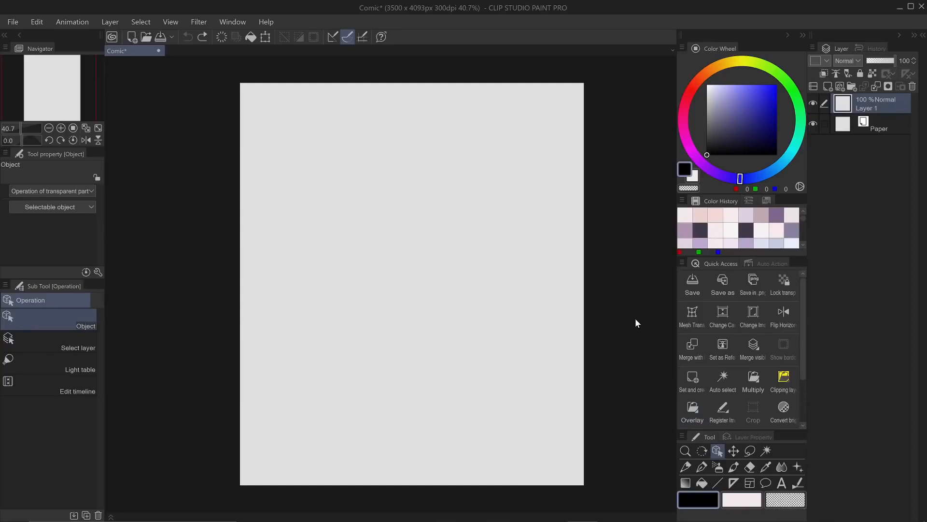
click(732, 451)
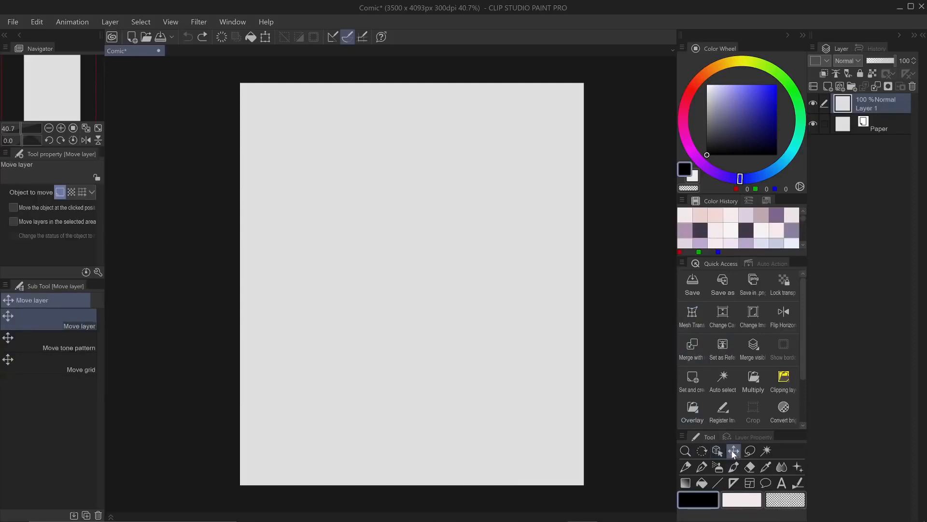
key(b)
key(bracketleft)
mouse_move(372, 163)
mouse_down()
mouse_move(401, 213)
mouse_move(497, 312)
mouse_move(494, 353)
mouse_up()
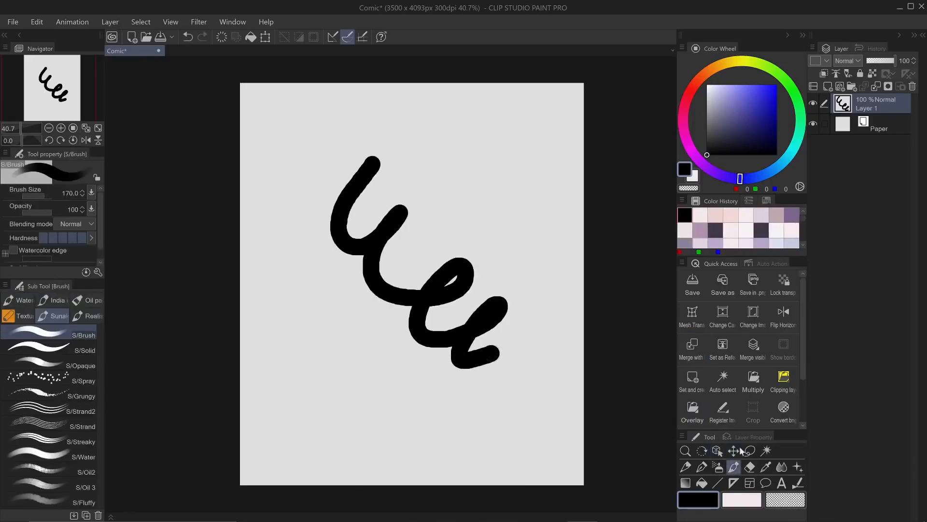
Shift the black stroke with the Move layer tool, and reposition and enlarge it with a Scale/Rotate transformation.
click(733, 450)
mouse_move(489, 321)
mouse_down()
mouse_move(499, 327)
mouse_move(484, 328)
mouse_up()
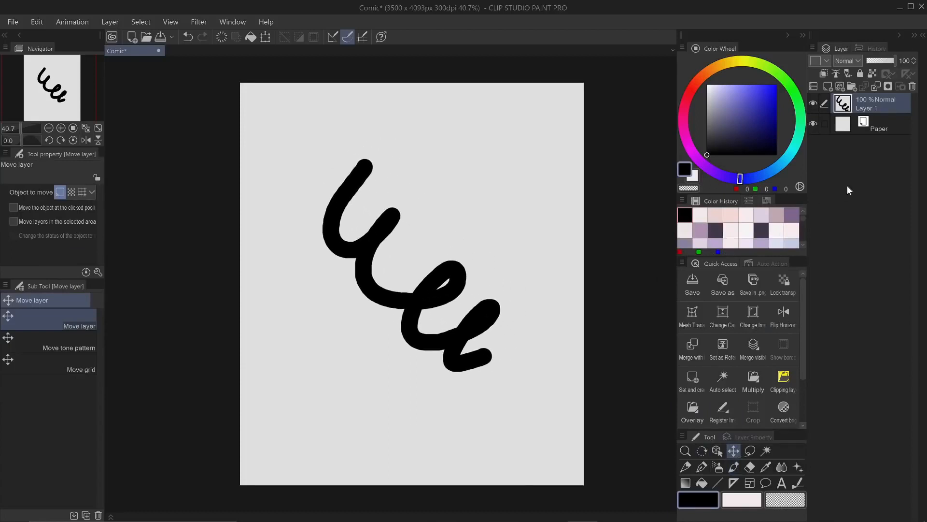
key(ctrl+t)
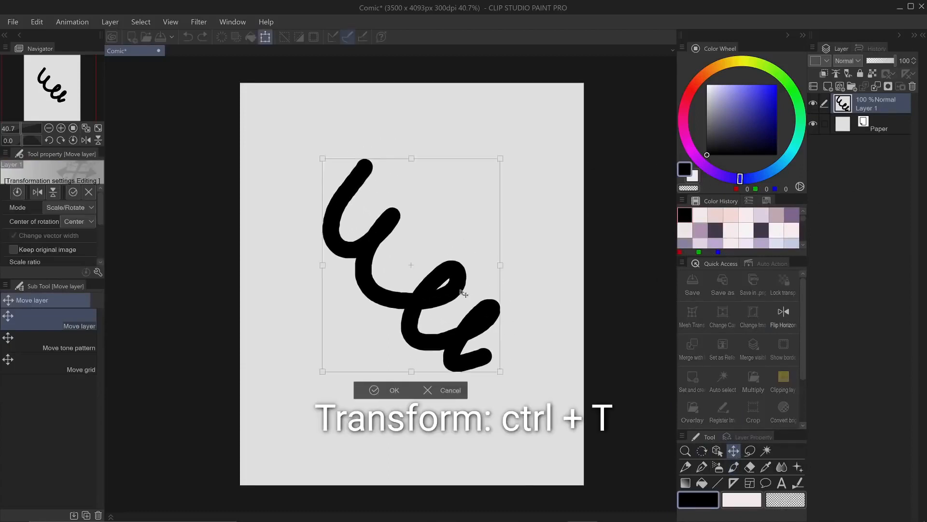
mouse_move(462, 319)
mouse_down()
mouse_move(441, 296)
mouse_move(466, 352)
mouse_move(489, 313)
mouse_move(452, 305)
mouse_up()
drag(494, 358, 529, 394)
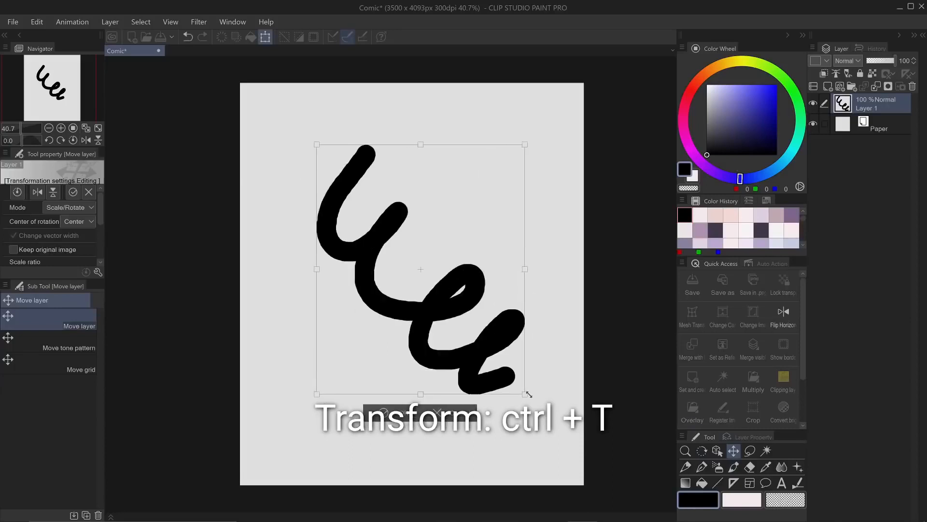
mouse_move(525, 270)
mouse_down()
mouse_move(501, 286)
mouse_move(534, 239)
mouse_move(526, 286)
mouse_move(521, 230)
mouse_up()
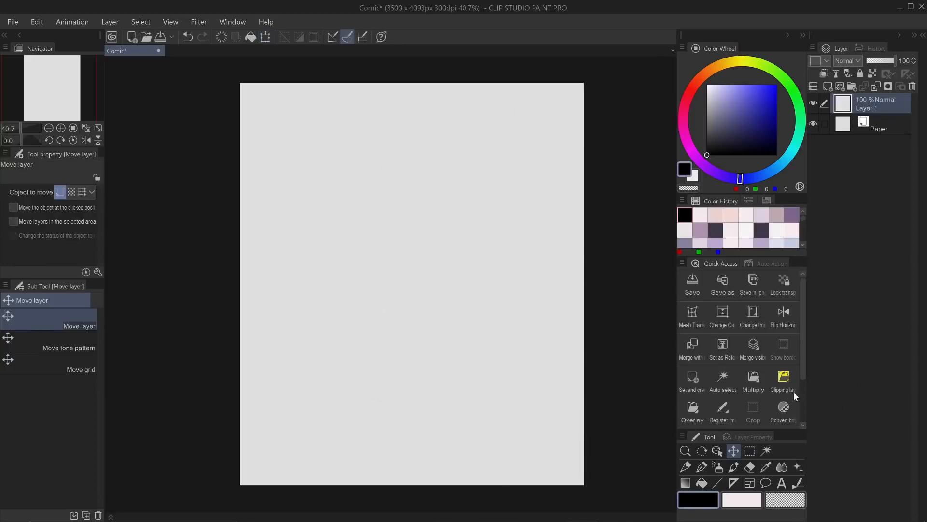
Make a rectangular selection in the middle of the canvas and paint across it with S/Brush at brush size 250.
click(749, 450)
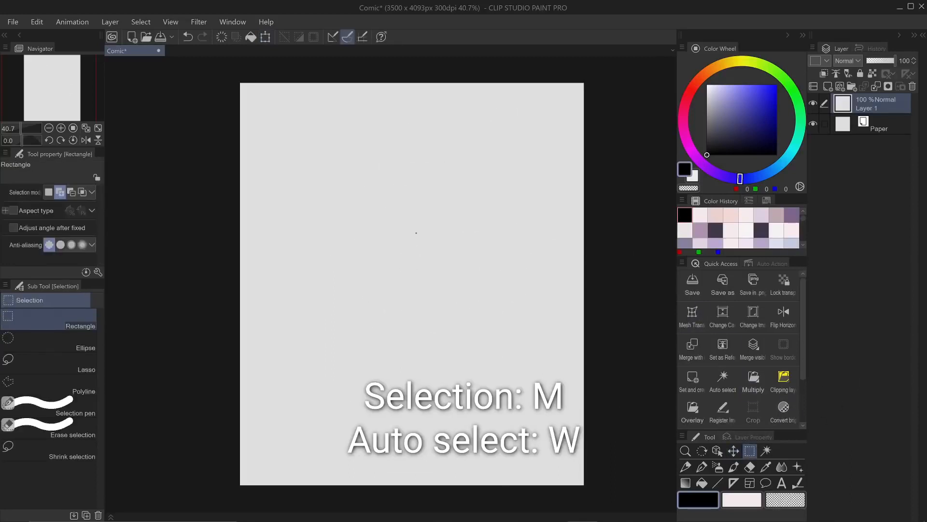
mouse_move(336, 203)
mouse_down()
mouse_move(419, 285)
mouse_move(505, 333)
mouse_up()
key(b)
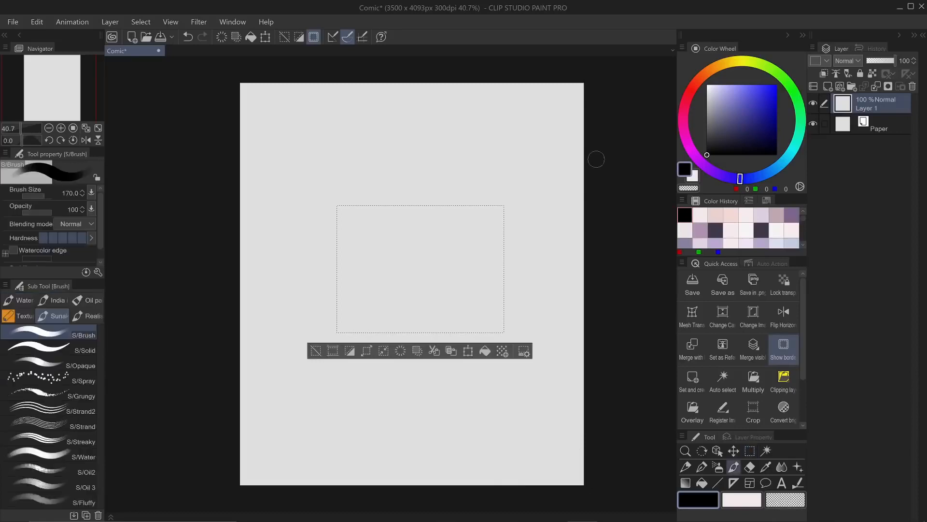
key(bracketright)
key(bracketright)
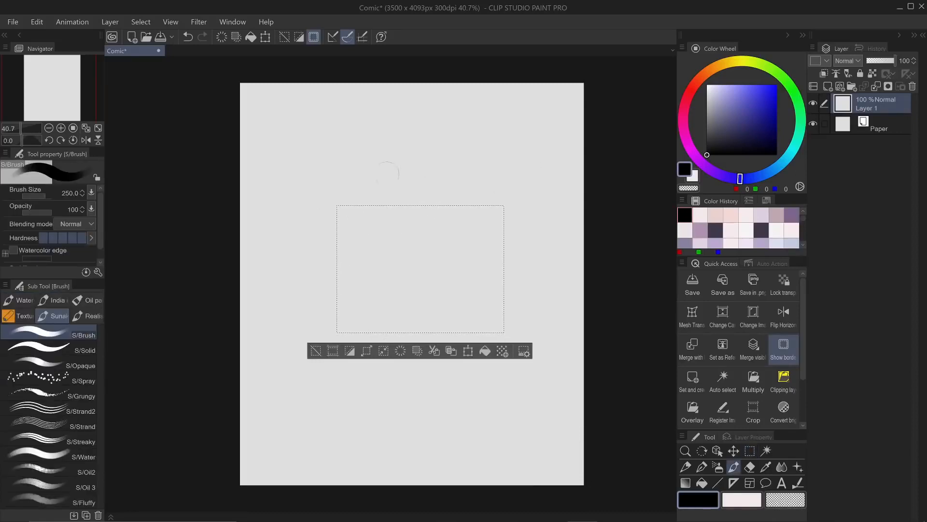
mouse_move(428, 162)
mouse_down()
mouse_move(293, 283)
mouse_move(392, 265)
mouse_move(366, 338)
mouse_move(507, 314)
mouse_up()
Fill the selected rectangle with black and undo the fill.
click(349, 351)
click(485, 351)
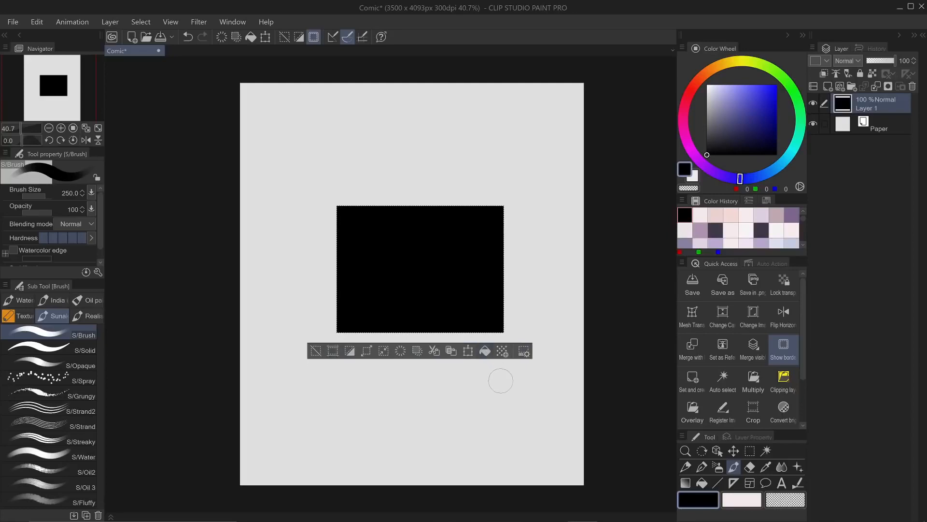
key(ctrl+z)
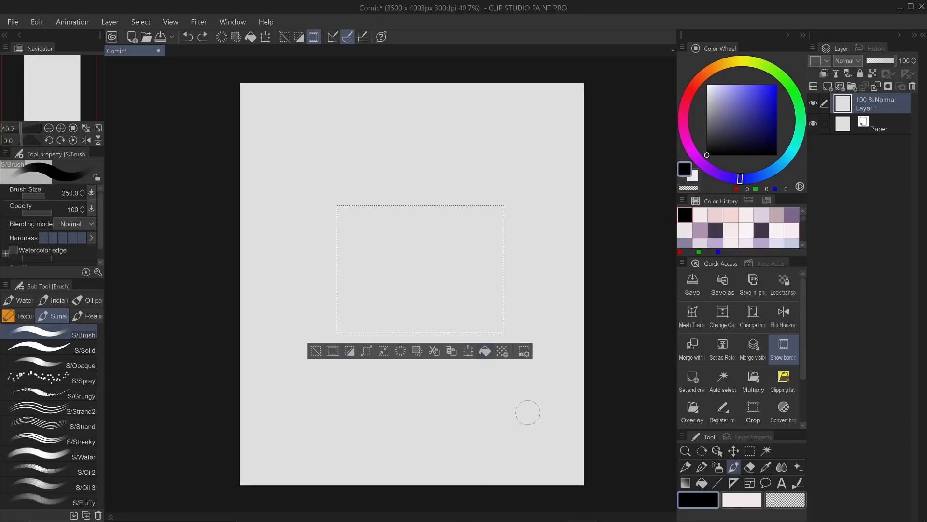
Invert the rectangular selection and paint a test stroke in the area outside the rectangle.
key(ctrl+shift+i)
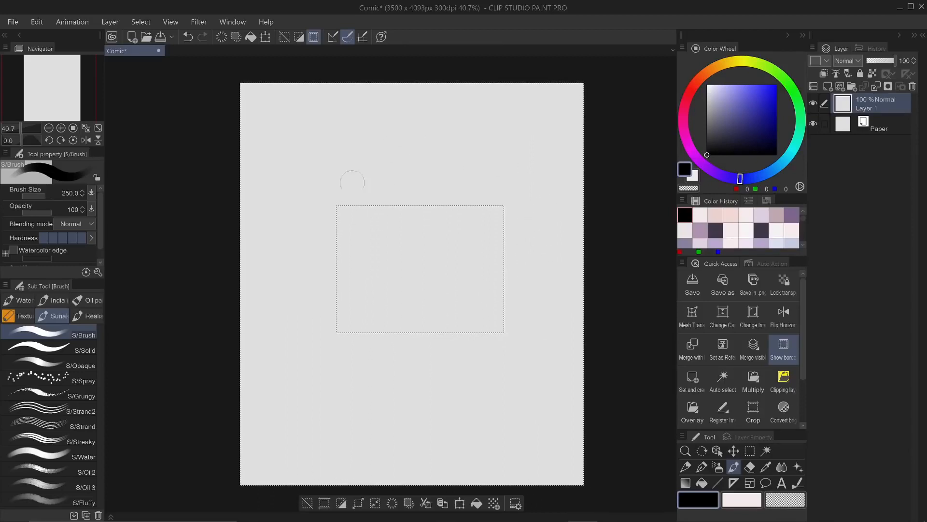
mouse_move(389, 151)
mouse_down()
mouse_move(419, 171)
mouse_move(354, 329)
mouse_move(504, 355)
mouse_move(517, 229)
mouse_move(451, 181)
mouse_up()
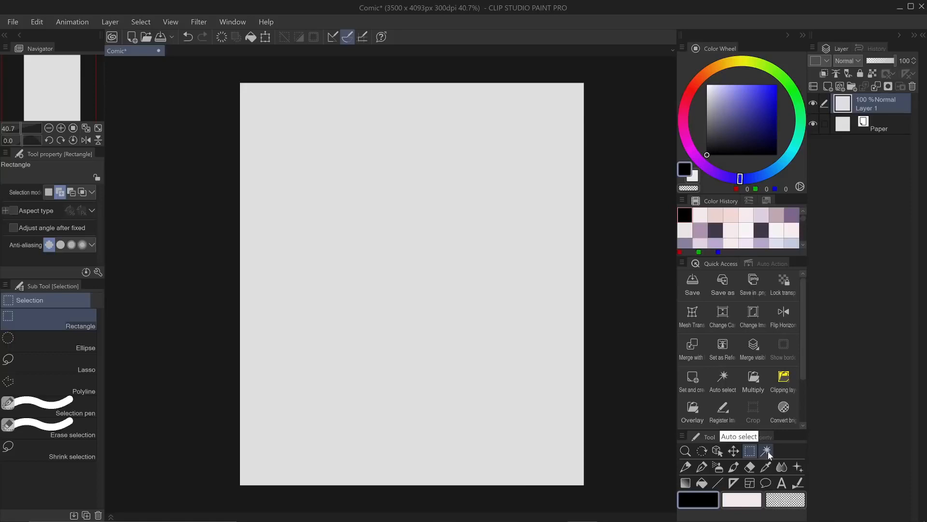
Go through the Auto select, Selection, Pencil, Pen, Airbrush and Brush tools to view their sub tools.
click(767, 450)
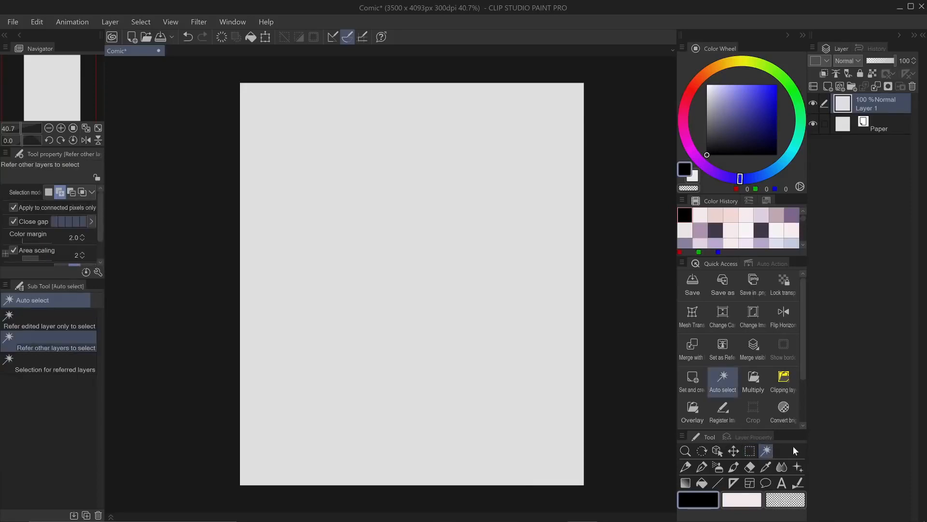
click(750, 451)
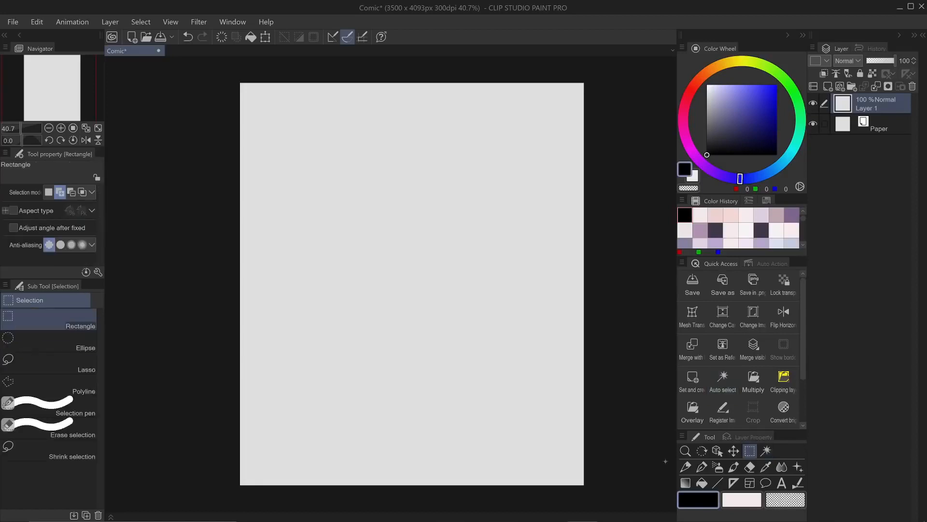
click(701, 469)
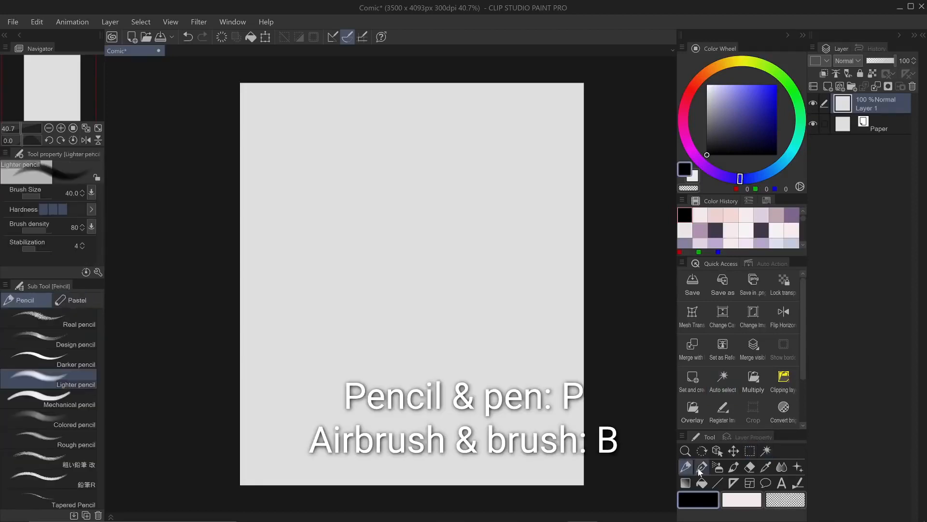
key(p)
click(715, 469)
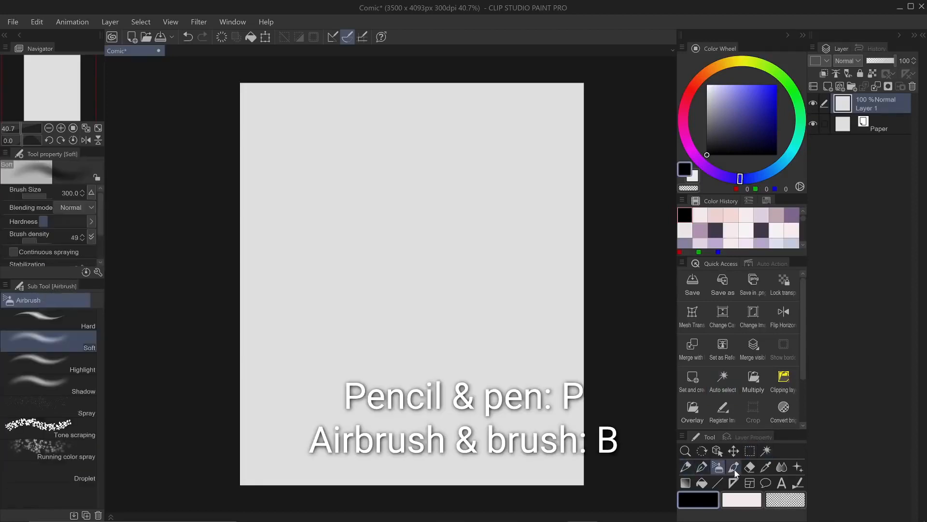
click(734, 470)
Scribble a test stroke on Layer 1 with the Lighter pencil at brush size 40 and undo it.
click(687, 467)
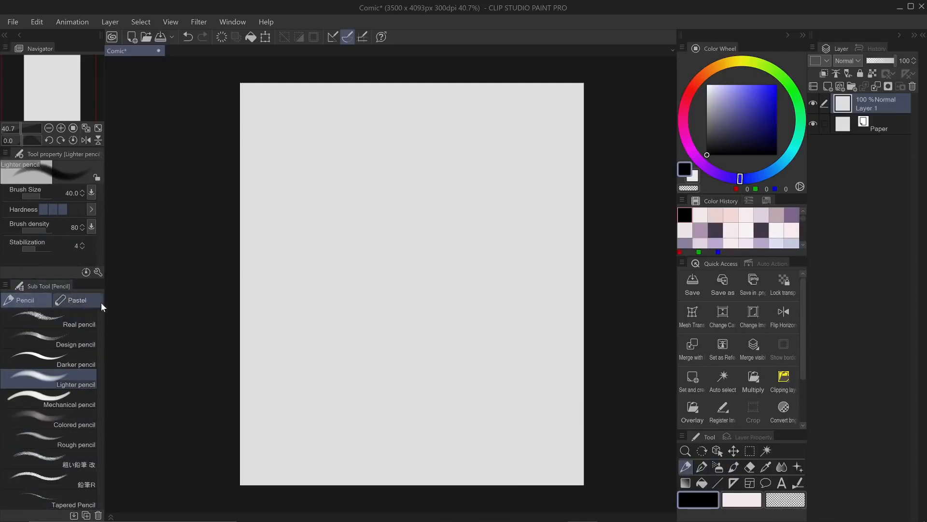
mouse_move(420, 164)
mouse_down()
mouse_move(405, 260)
mouse_move(507, 252)
mouse_up()
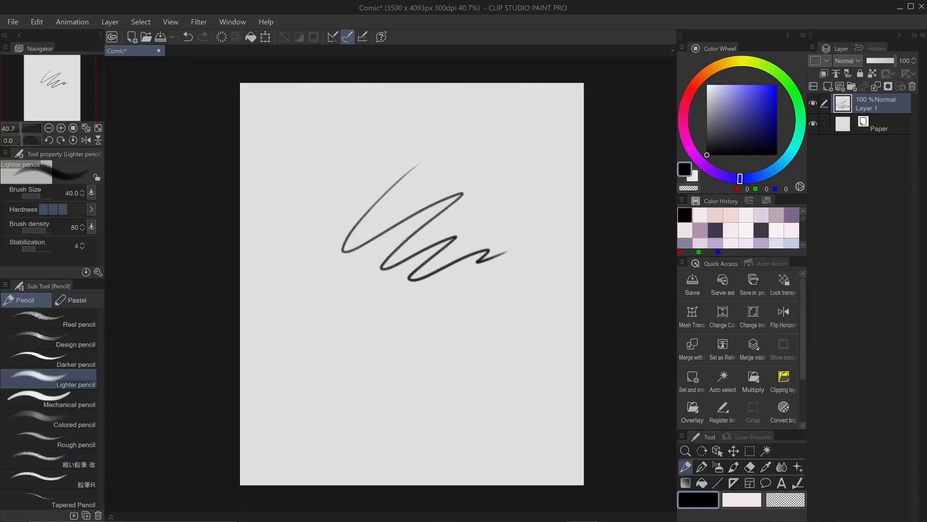
key(ctrl+z)
View the Pastel sub tools, scribble a test stroke with the Real pencil, and undo it.
click(82, 298)
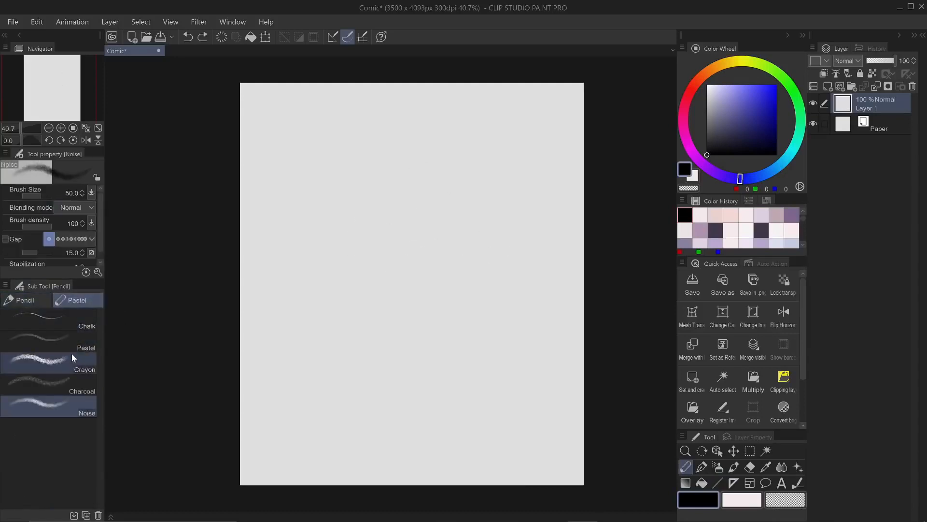
click(29, 301)
click(39, 318)
mouse_move(433, 174)
mouse_down()
mouse_move(401, 195)
mouse_move(471, 290)
mouse_move(497, 273)
mouse_up()
key(ctrl+z)
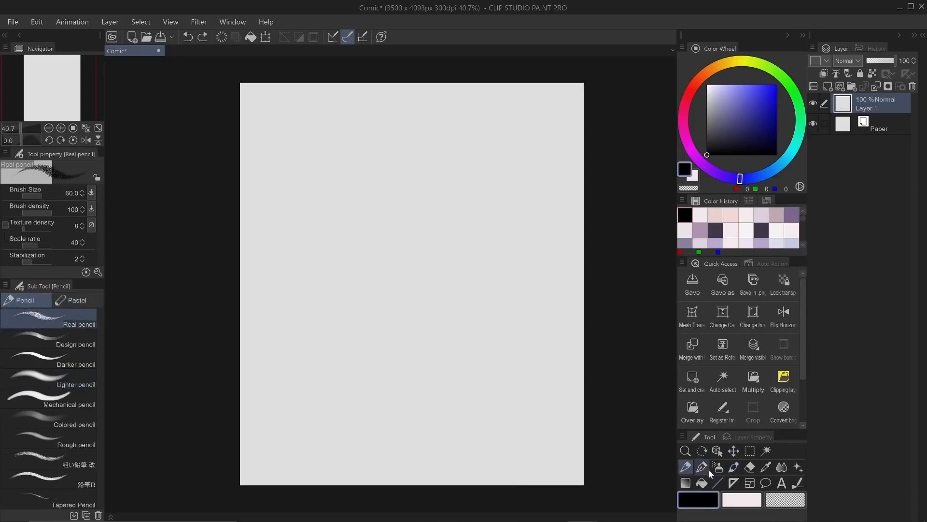
Scribble a test stroke with the G-pen at brush size 70 and undo it.
click(703, 468)
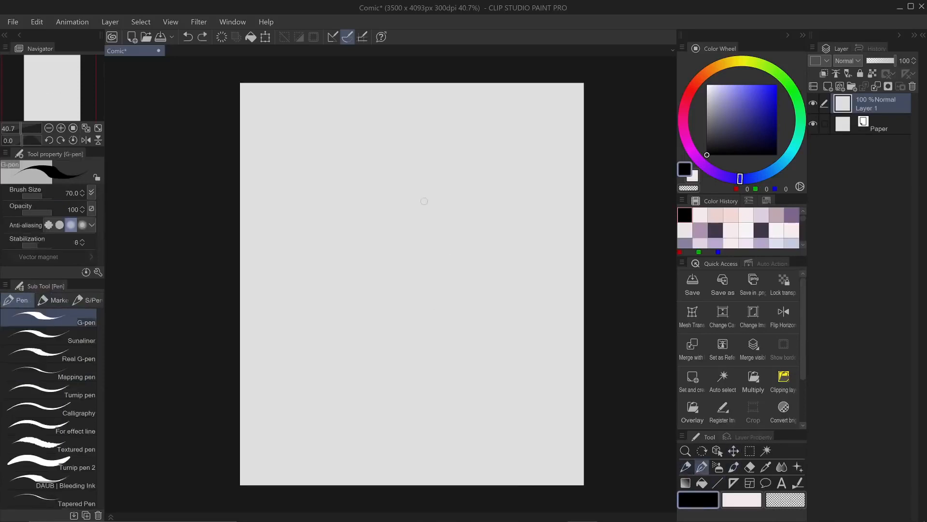
mouse_move(433, 159)
mouse_down()
mouse_move(377, 228)
mouse_move(491, 186)
mouse_move(513, 244)
mouse_move(506, 299)
mouse_up()
key(ctrl+z)
Spray a large soft shade over the middle of the canvas with an enlarged Soft airbrush and undo it.
click(718, 467)
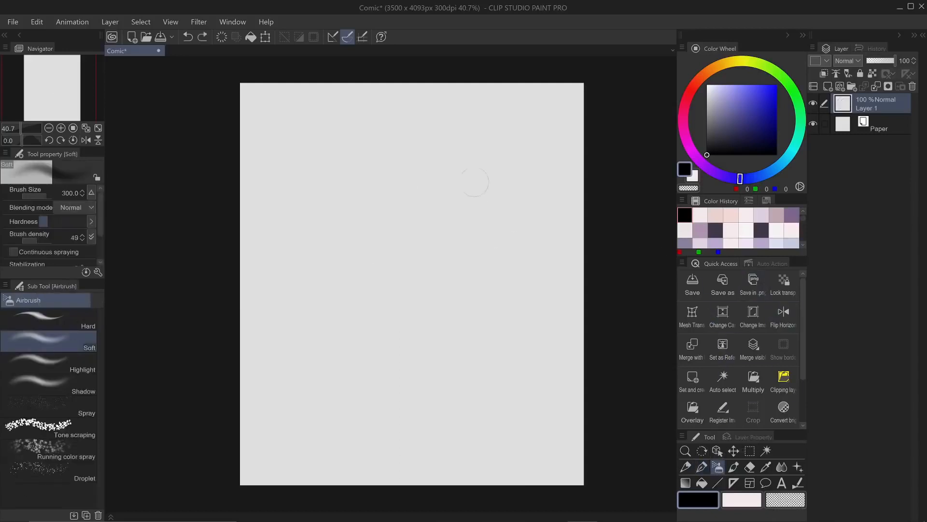
key(])
key(])
mouse_move(500, 141)
mouse_down()
mouse_move(418, 184)
mouse_move(382, 249)
mouse_move(506, 174)
mouse_move(393, 283)
mouse_move(470, 238)
mouse_move(440, 283)
mouse_move(466, 285)
mouse_move(445, 332)
mouse_move(488, 316)
mouse_move(471, 347)
mouse_up()
click(734, 467)
key(ctrl+z)
key(ctrl+z)
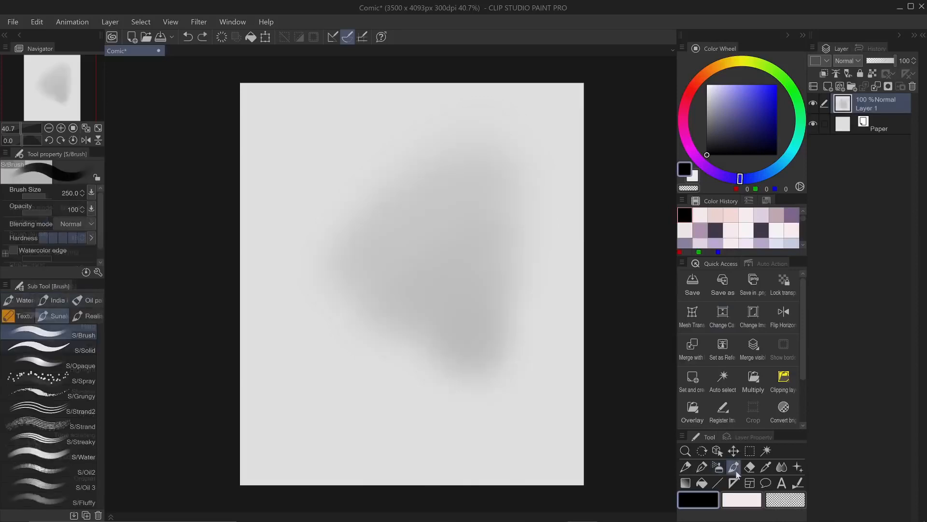
Try a watercolor brush stroke, and scribble a thick black zigzag on the upper canvas with S/Brush at size 250.
click(17, 300)
mouse_move(384, 194)
mouse_down()
mouse_move(380, 250)
mouse_move(435, 228)
mouse_move(444, 276)
mouse_move(474, 272)
mouse_up()
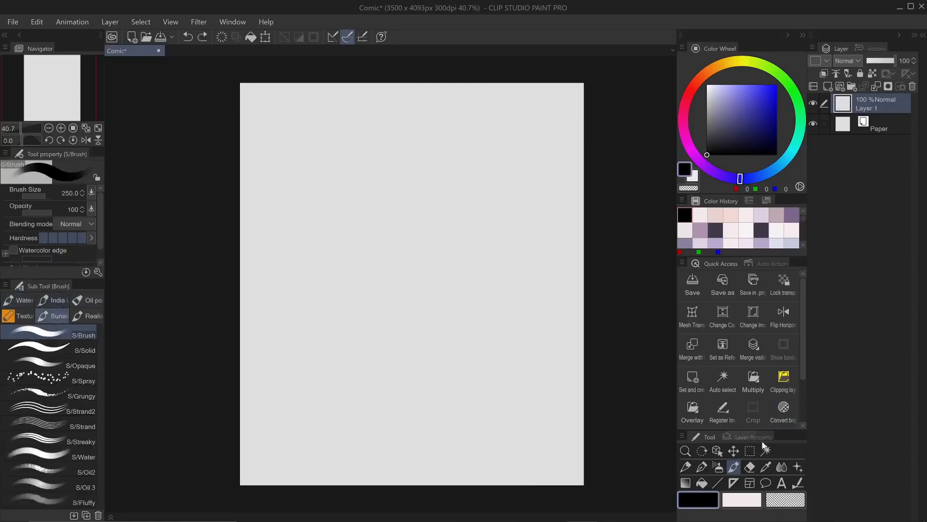
drag(452, 158, 367, 234)
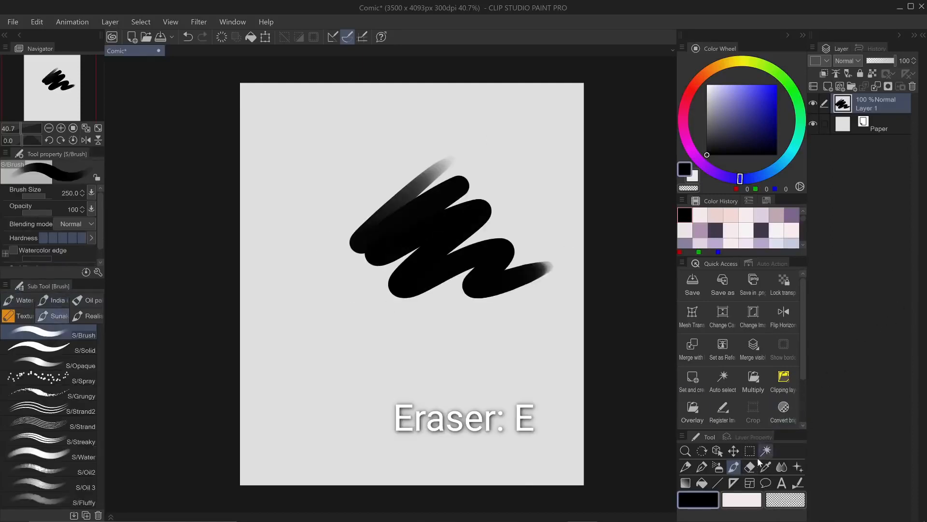
Erase parts of the black zigzag with the Hard eraser at brush size 250 and undo the erasing.
click(750, 467)
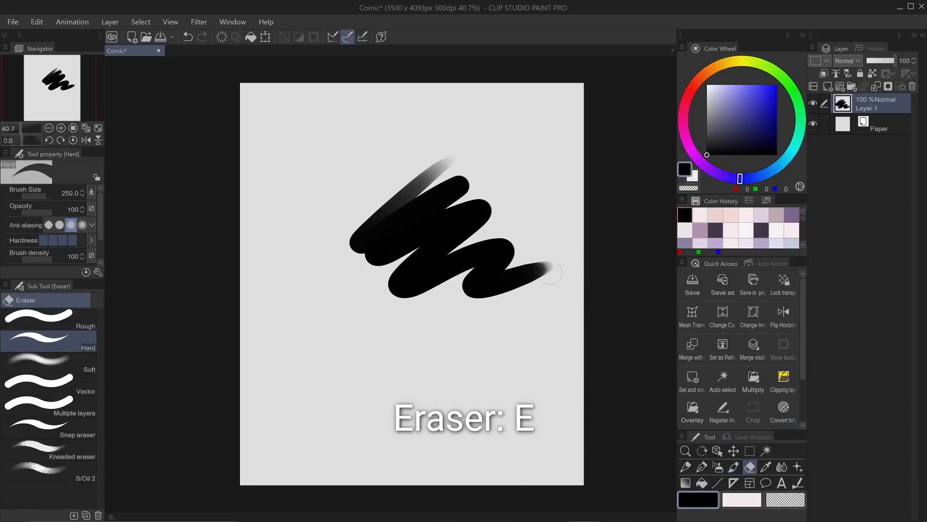
mouse_move(456, 311)
mouse_down()
mouse_move(569, 284)
mouse_move(362, 359)
mouse_move(565, 203)
mouse_move(533, 199)
mouse_move(408, 235)
mouse_move(337, 280)
mouse_move(491, 160)
mouse_move(315, 290)
mouse_up()
key(ctrl+z)
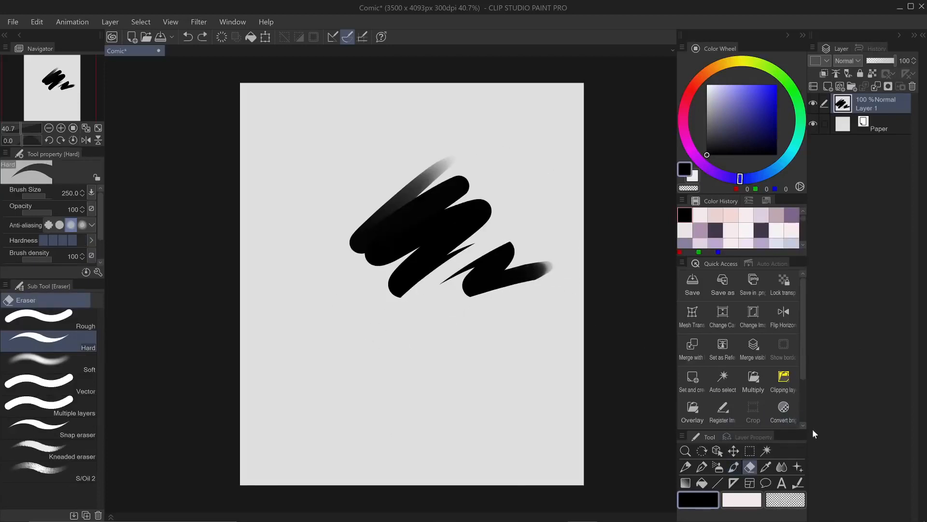
key(ctrl+z)
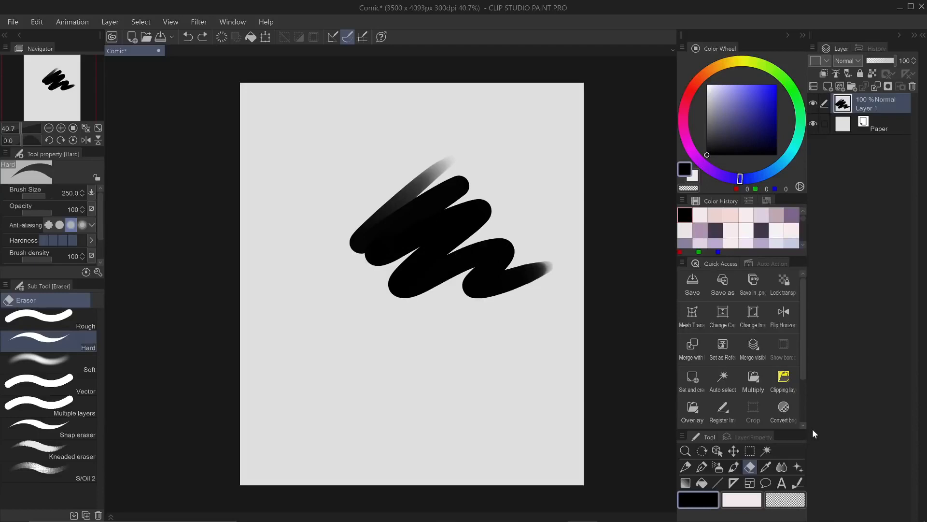
Erase most of the black zigzag using S/Brush with the transparent color, and undo the erasing.
key(b)
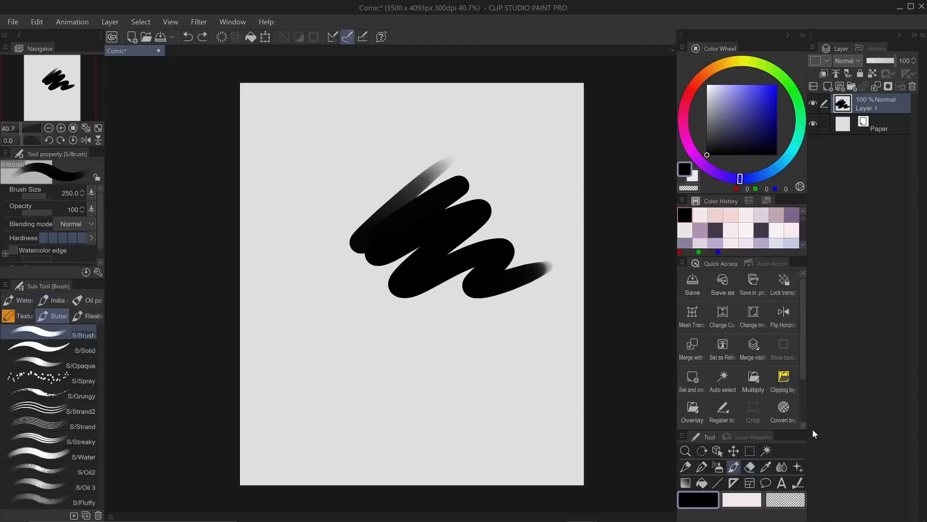
click(691, 189)
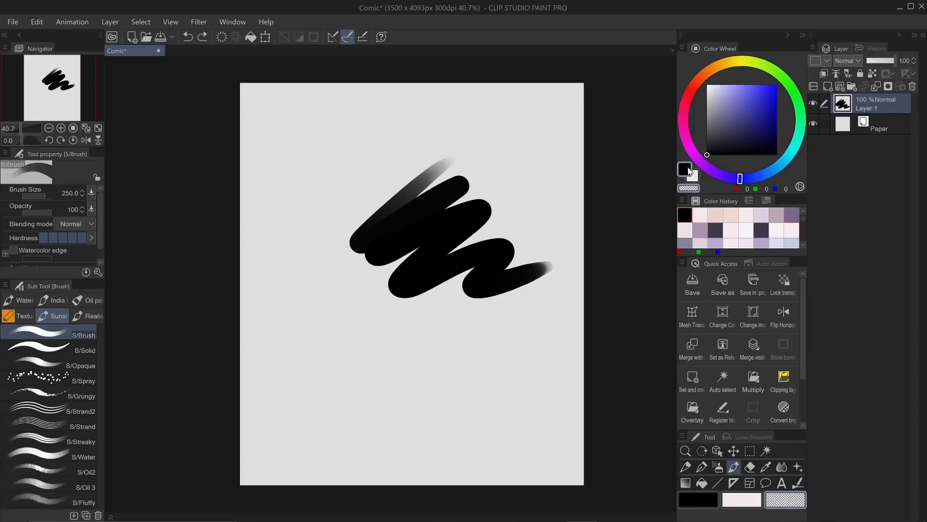
mouse_move(320, 280)
mouse_down()
mouse_move(464, 193)
mouse_move(389, 283)
mouse_move(556, 266)
mouse_up()
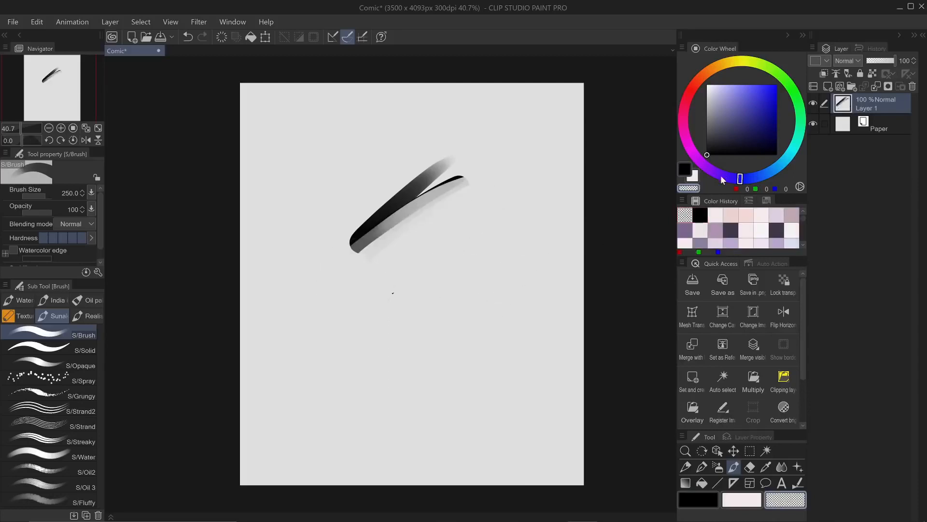
key(ctrl+z)
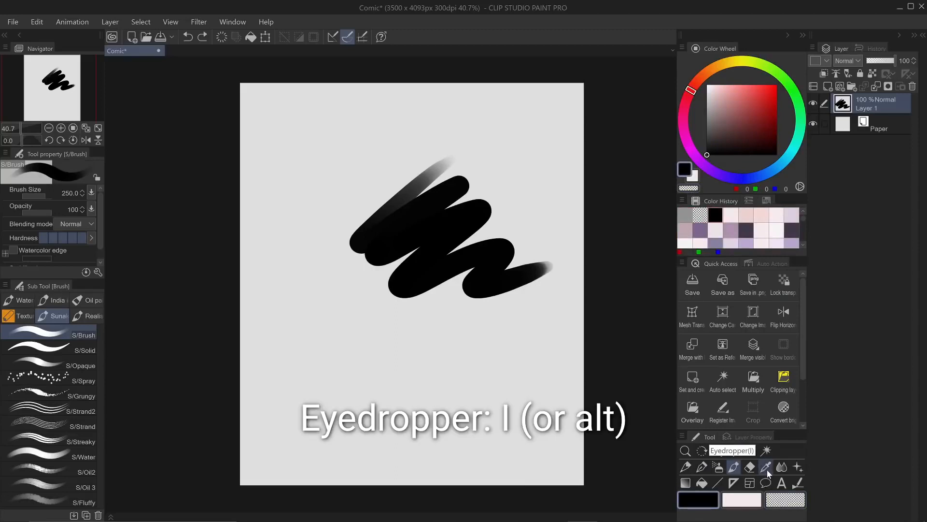
Pick a gray from the zigzag's faded tip with the Eyedropper, brush a test stroke beside it, and undo the stroke.
click(765, 469)
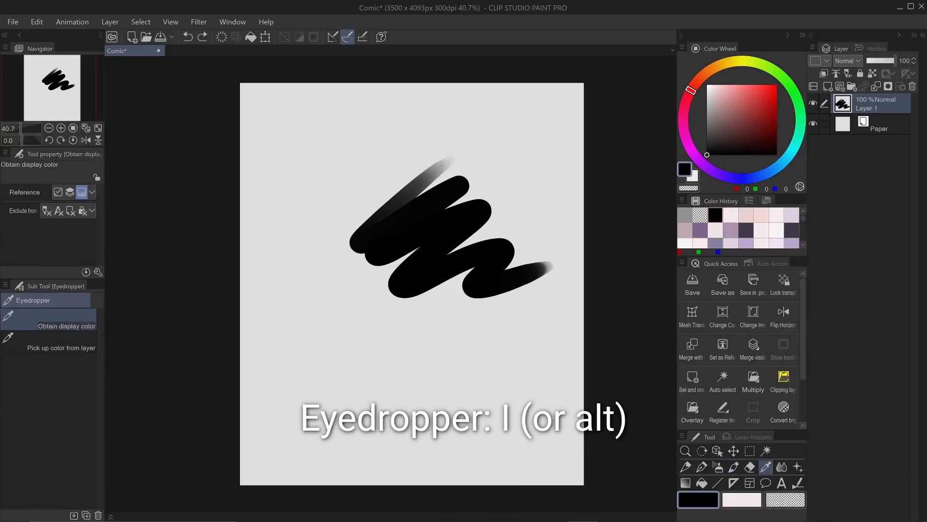
click(441, 165)
key(b)
mouse_move(449, 162)
mouse_down()
mouse_move(463, 147)
mouse_move(502, 155)
mouse_up()
key(ctrl+z)
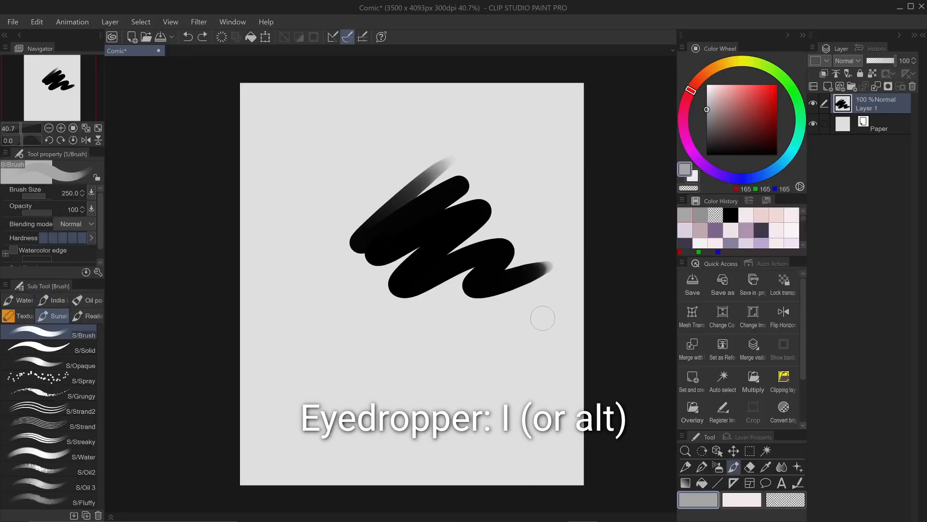
Pick a gray from the zigzag's faded end with the temporary Eyedropper while the Brush tool is active.
click(763, 465)
click(735, 471)
key(alt)
alt+click(435, 187)
alt+click(452, 180)
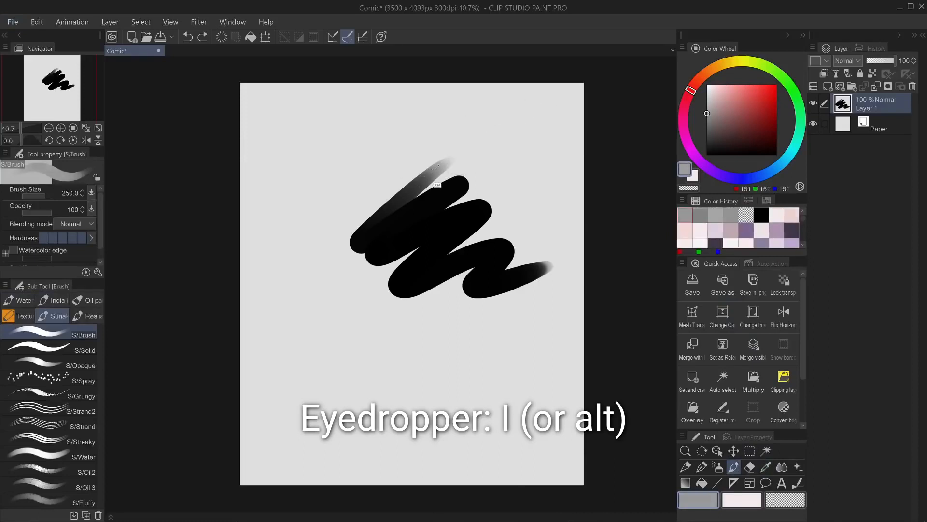
Soften the black zigzag's tail and lower loop with the Blur sub tool at brush size 400.
click(782, 467)
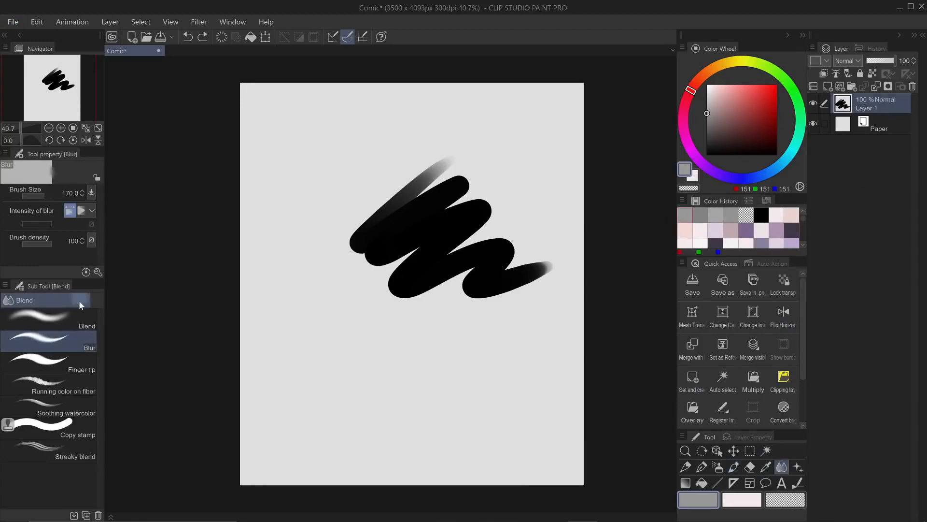
key(bracketright)
key(bracketright)
key(bracketright)
key(bracketright)
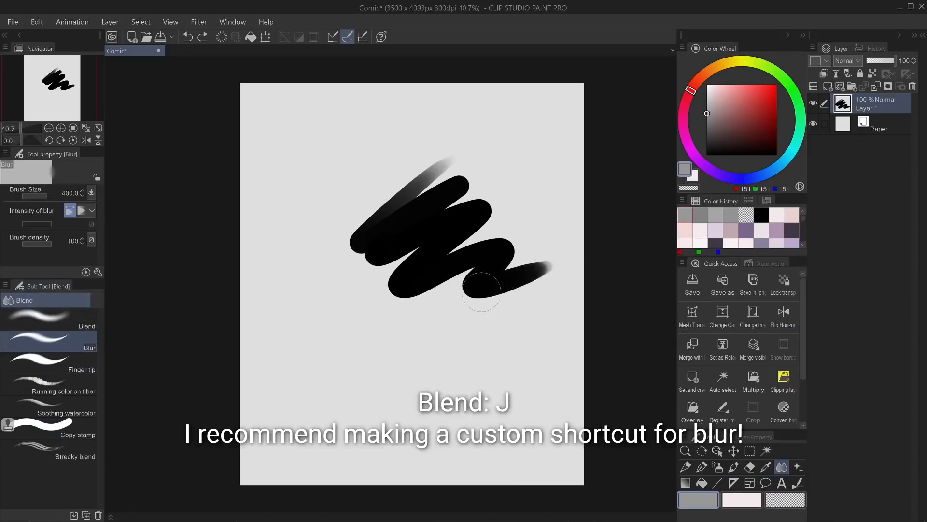
mouse_move(476, 295)
mouse_down()
mouse_move(523, 288)
mouse_move(554, 273)
mouse_move(498, 289)
mouse_move(555, 263)
mouse_up()
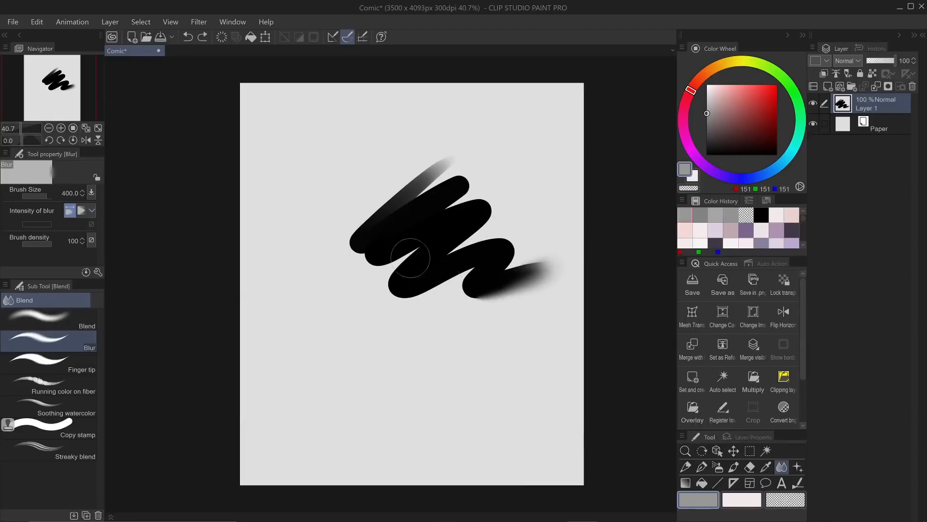
mouse_move(434, 248)
mouse_down()
mouse_move(410, 251)
mouse_move(391, 283)
mouse_move(427, 280)
mouse_move(406, 297)
mouse_move(394, 291)
mouse_move(405, 277)
mouse_up()
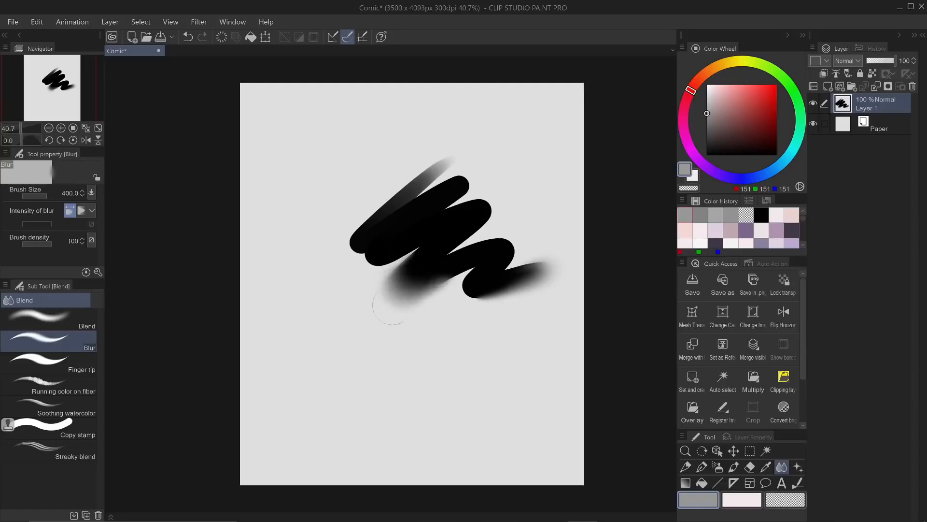
Set the drawing color to black, draw a diagonal test stroke with a Decoration brush across the canvas, and undo the stroke.
click(798, 466)
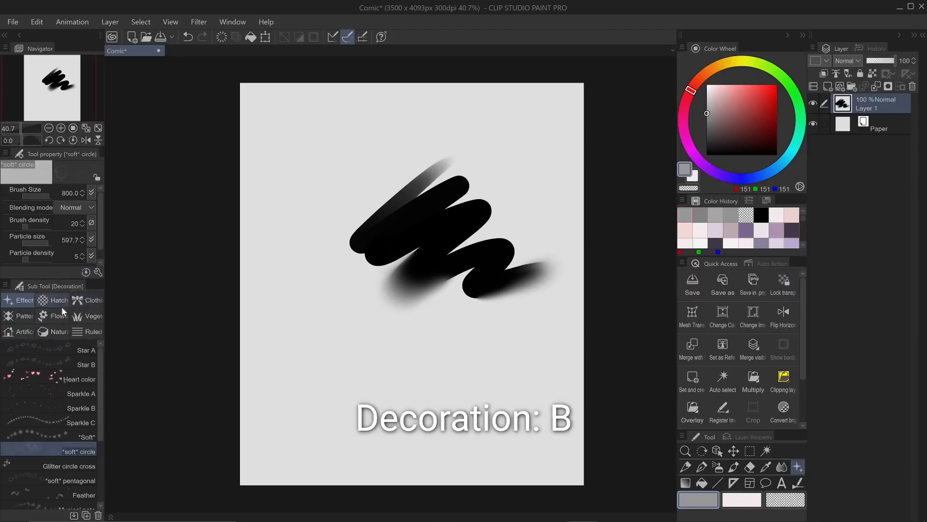
click(50, 315)
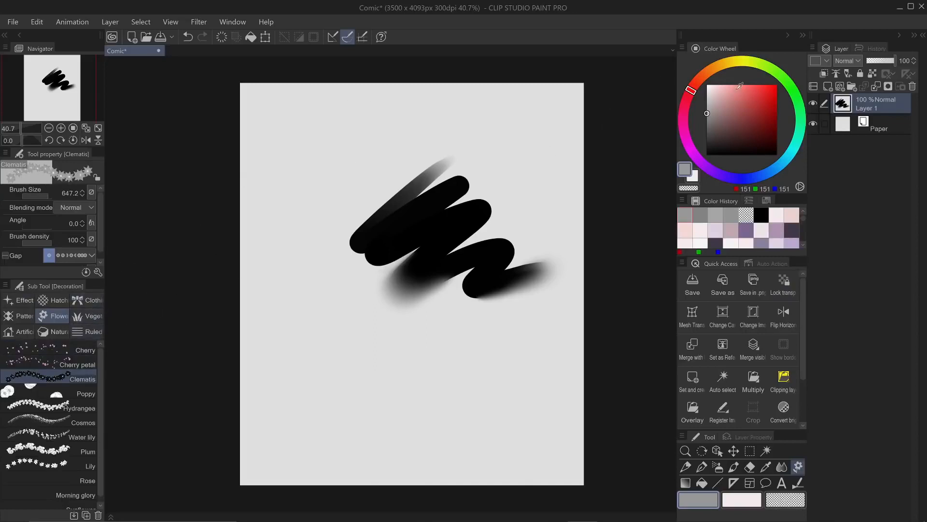
click(761, 214)
click(22, 318)
mouse_move(298, 180)
mouse_down()
mouse_move(367, 331)
mouse_move(410, 381)
mouse_move(443, 398)
mouse_up()
key(ctrl+z)
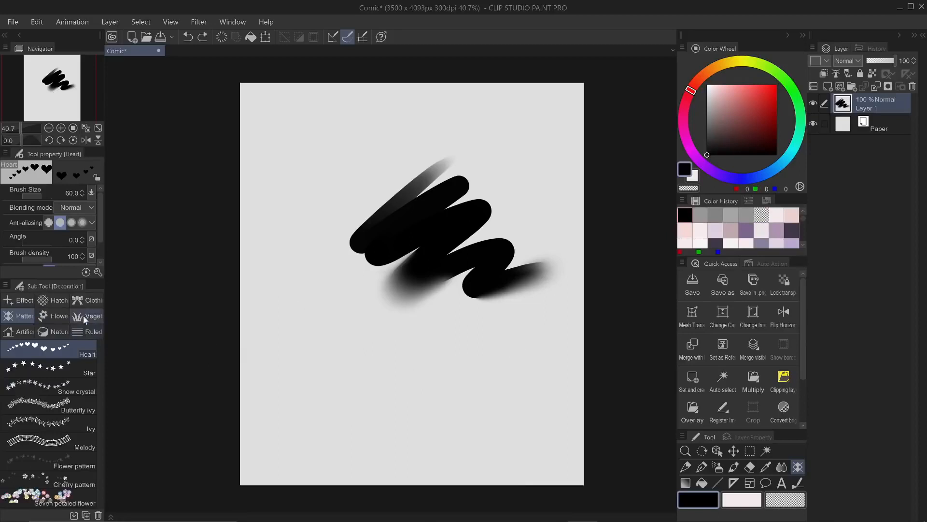
Look through the Decoration tool's brush groups, including vegetation, effect, artificial and flower brushes.
click(82, 317)
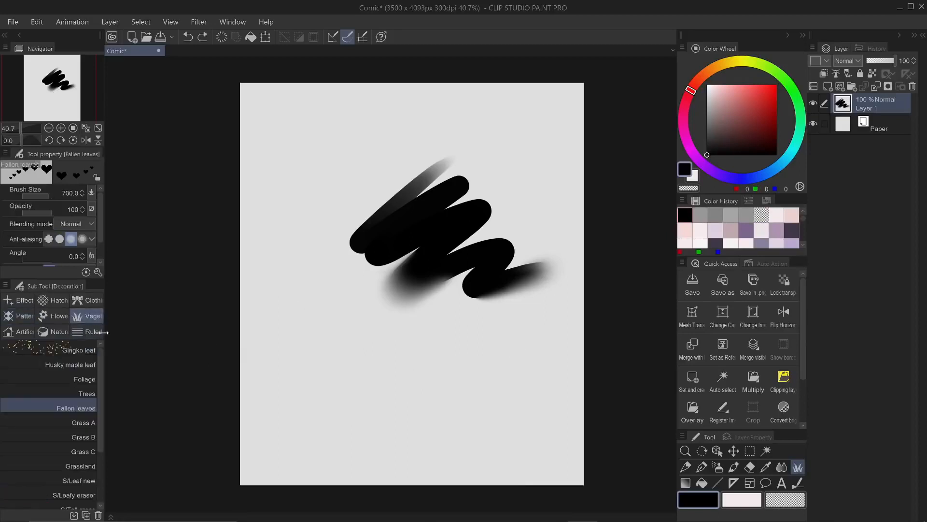
click(20, 300)
click(58, 330)
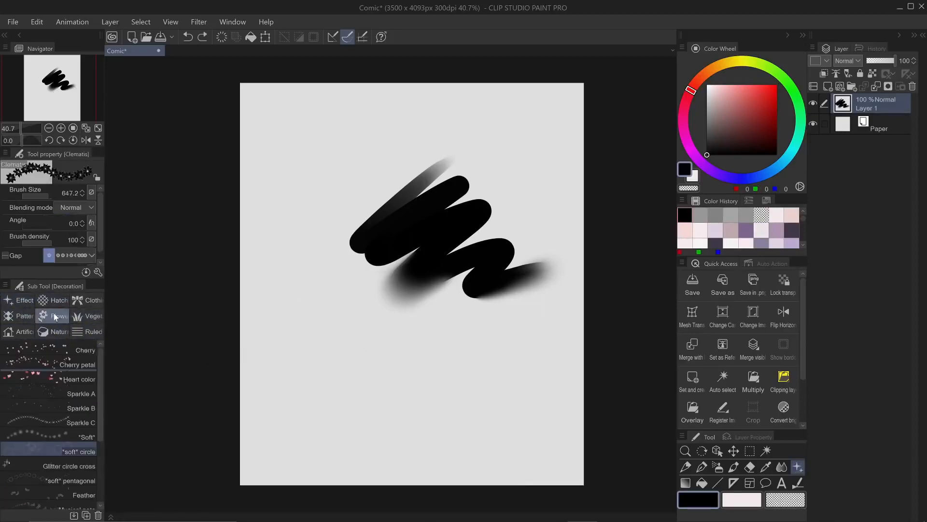
click(14, 316)
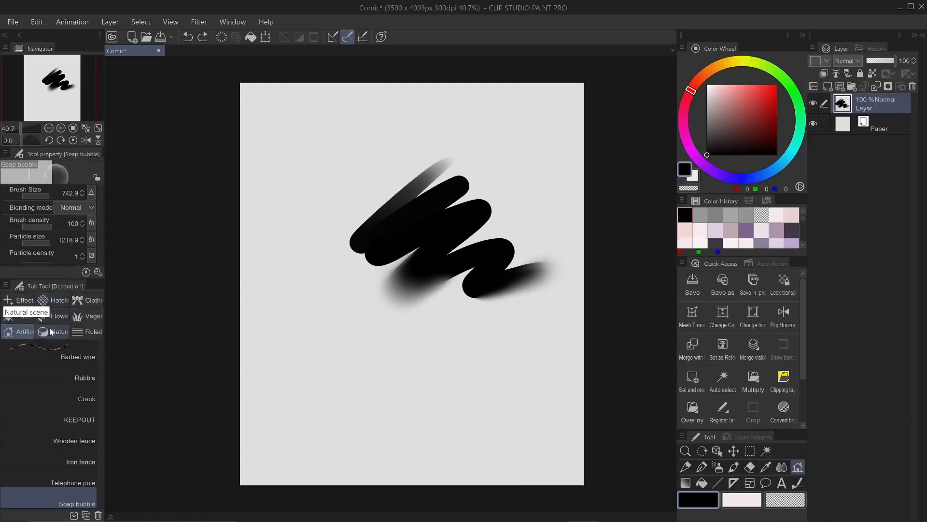
click(53, 316)
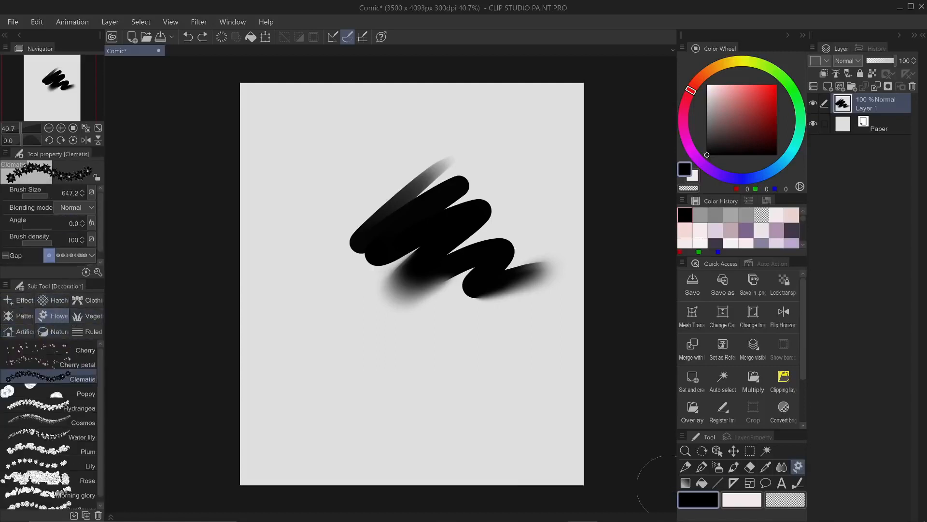
Test a diagonal Foreground to transparent gradient across the canvas, undo it, and view the gradient's editing settings without changing them.
click(685, 482)
mouse_move(304, 110)
mouse_down()
mouse_move(342, 196)
mouse_move(428, 333)
mouse_move(464, 425)
mouse_up()
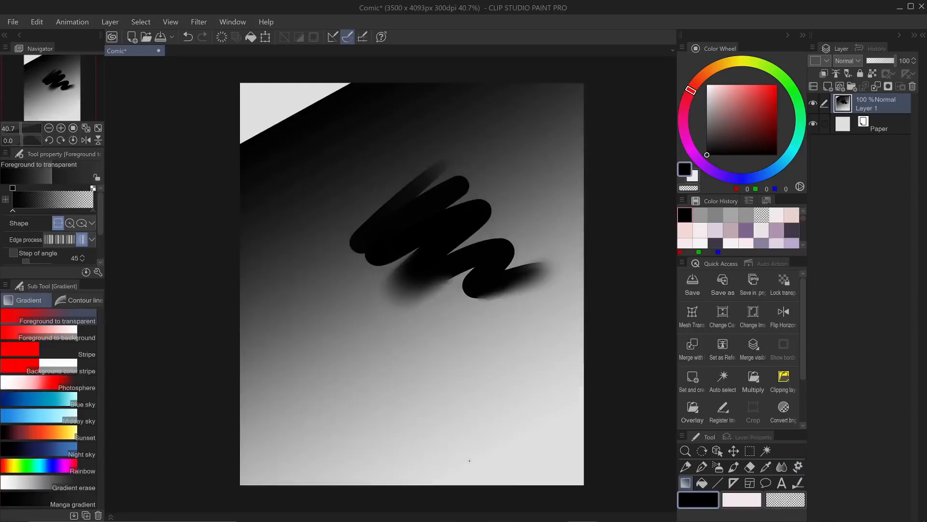
key(ctrl+z)
click(57, 198)
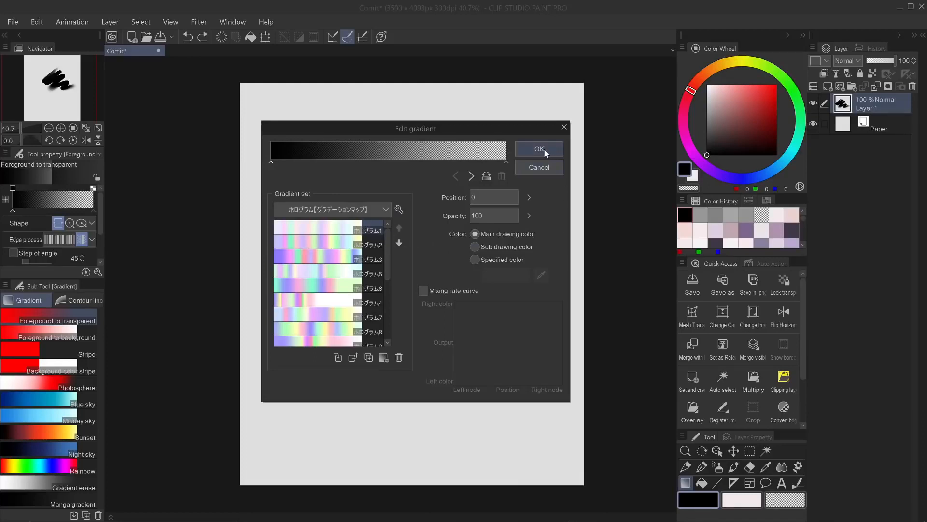
click(564, 128)
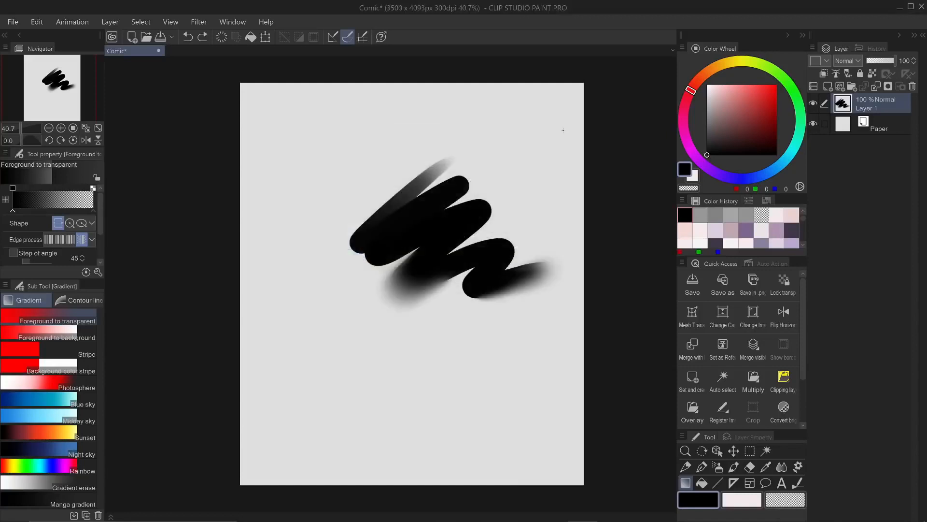
Draw a nearly closed black oval below the zigzag with S/Solid at brush size 25, and fill it using Refer only to editing layer.
click(733, 467)
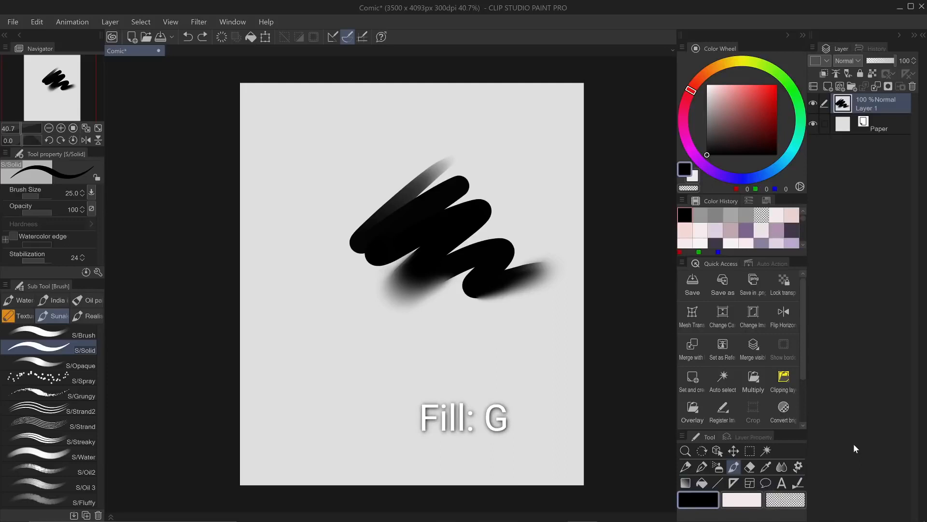
mouse_move(480, 320)
mouse_down()
mouse_move(434, 343)
mouse_move(522, 386)
mouse_move(487, 324)
mouse_move(503, 417)
mouse_move(468, 328)
mouse_up()
key(ctrl+z)
key(g)
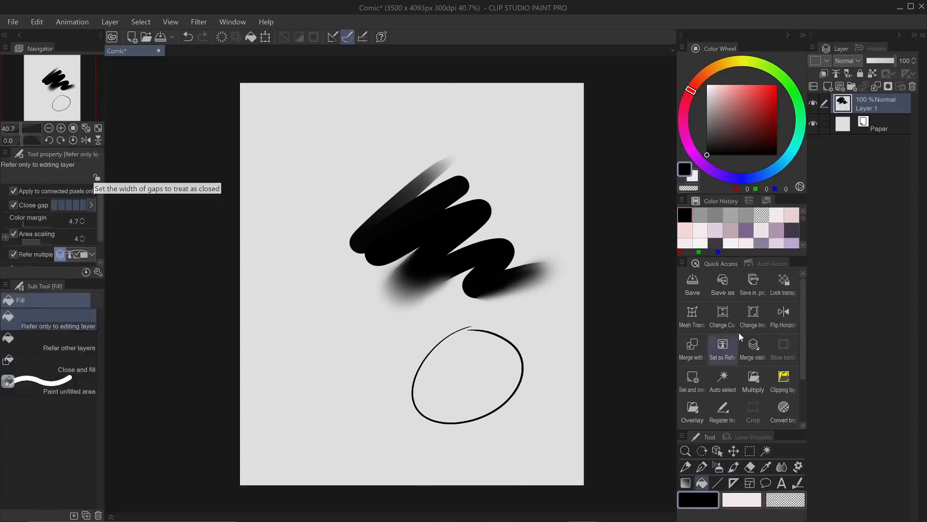
click(490, 366)
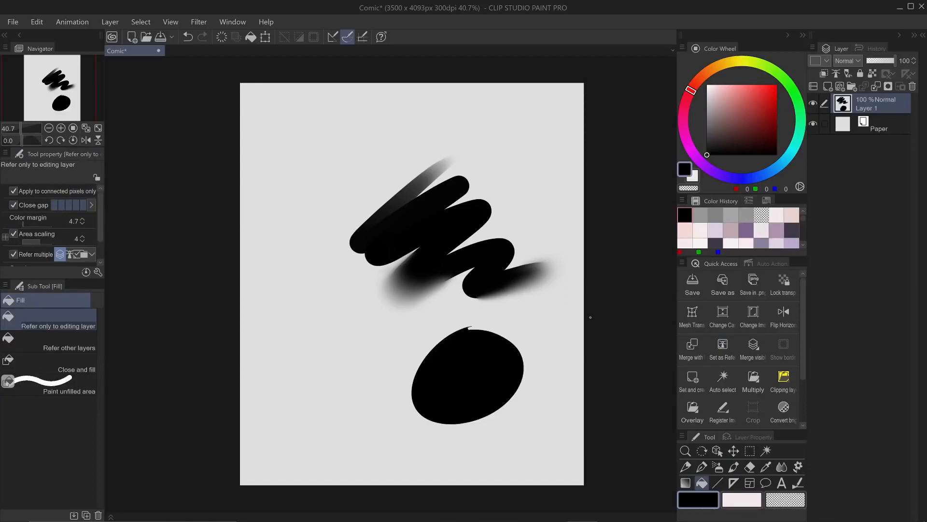
Undo and repeat the oval's fill with Close gap enabled, examining the small opening in its outline up close.
scroll(474, 362, up, 2)
key(ctrl+z)
click(493, 371)
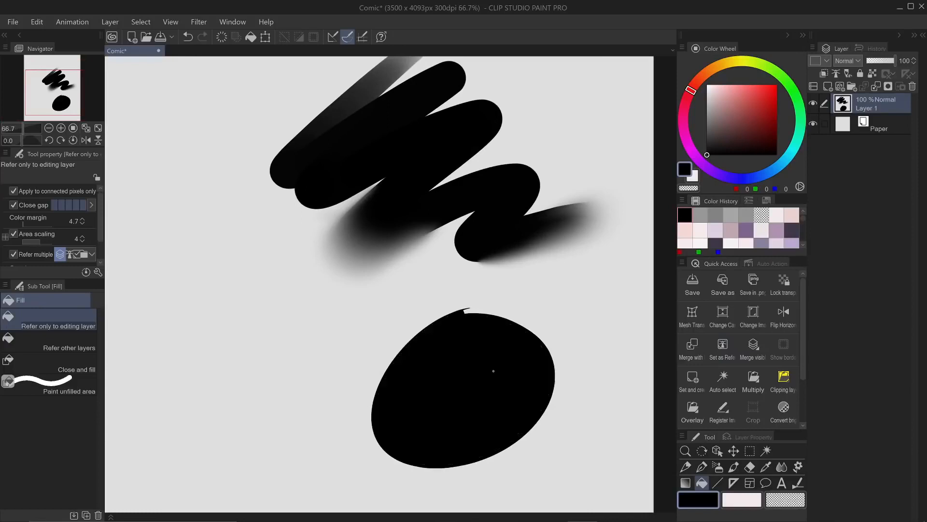
key(ctrl+z)
scroll(487, 333, up, 6)
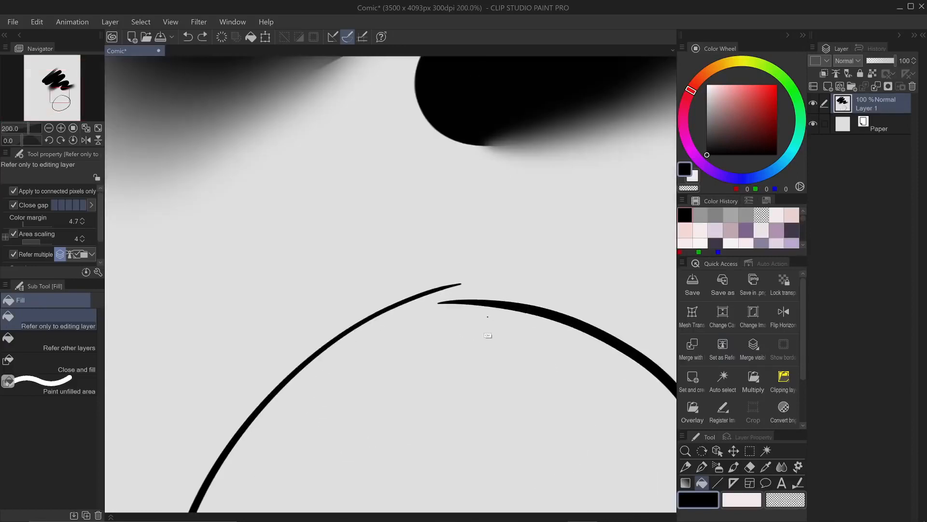
click(453, 394)
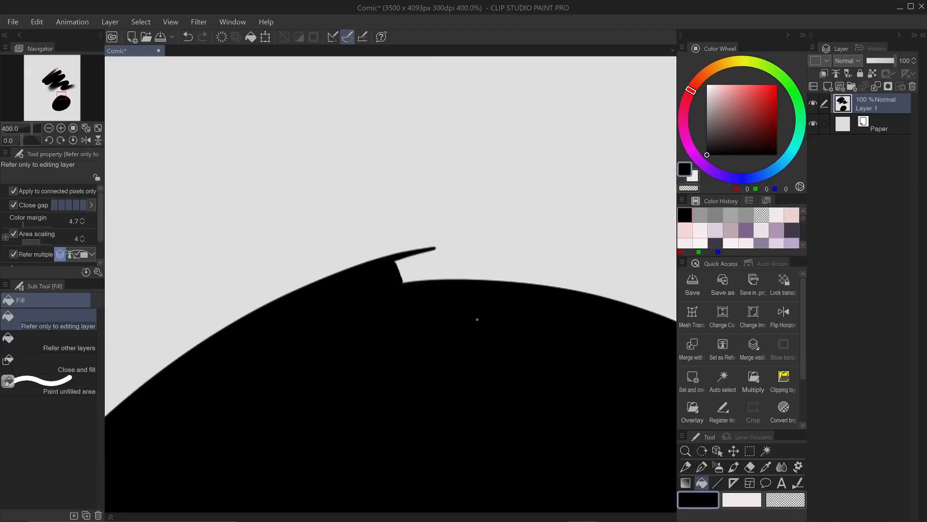
Undo the oval's fill and its outline.
scroll(495, 326, down, 6)
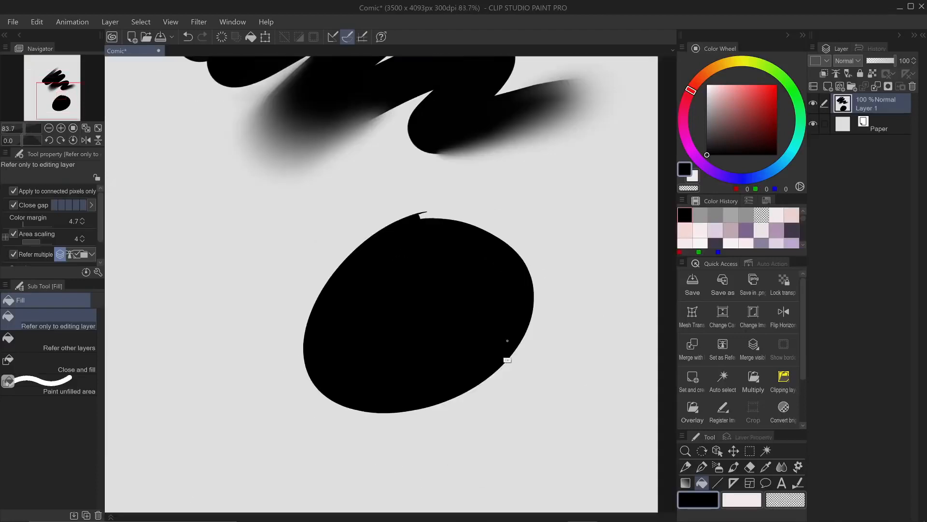
key(ctrl+z)
scroll(503, 362, down, 1)
key(ctrl+z)
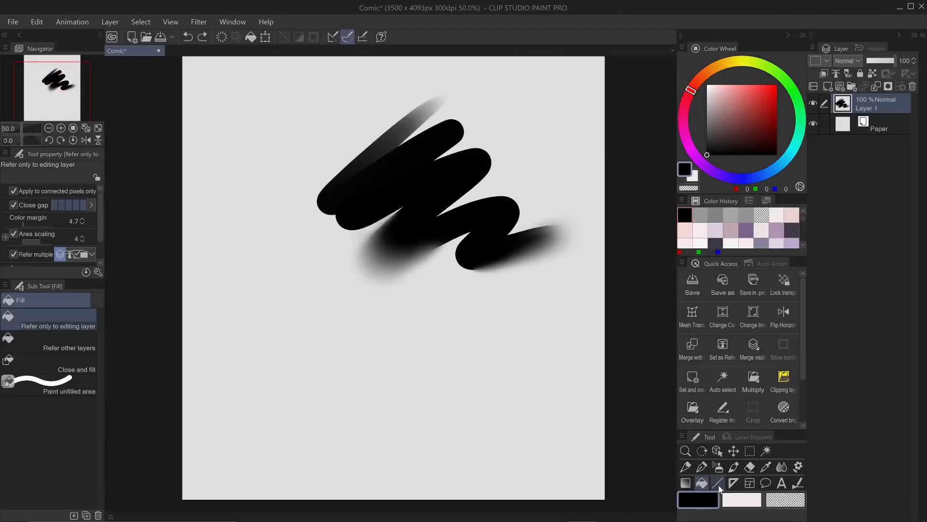
Draw two slanted straight lines below the zigzag with the Straight line sub tool at brush size 6, and undo both.
click(718, 482)
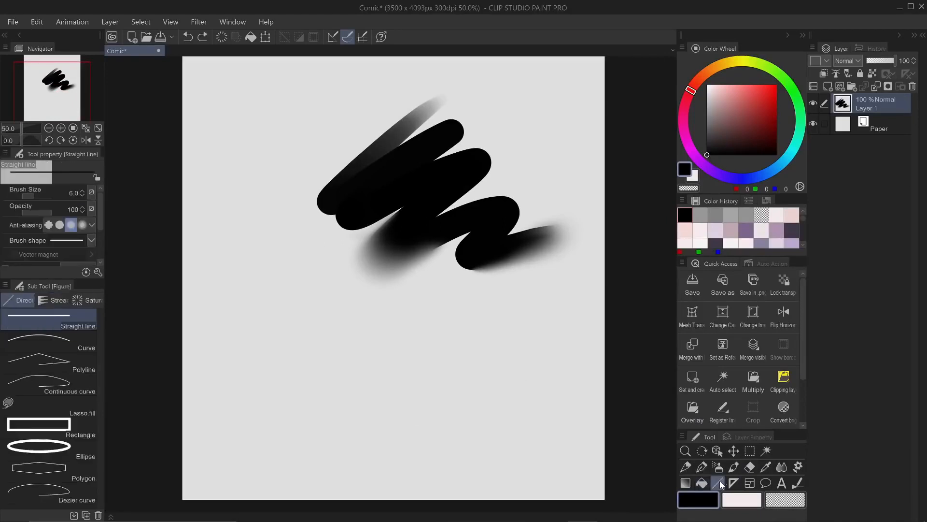
drag(259, 369, 553, 306)
drag(297, 390, 551, 415)
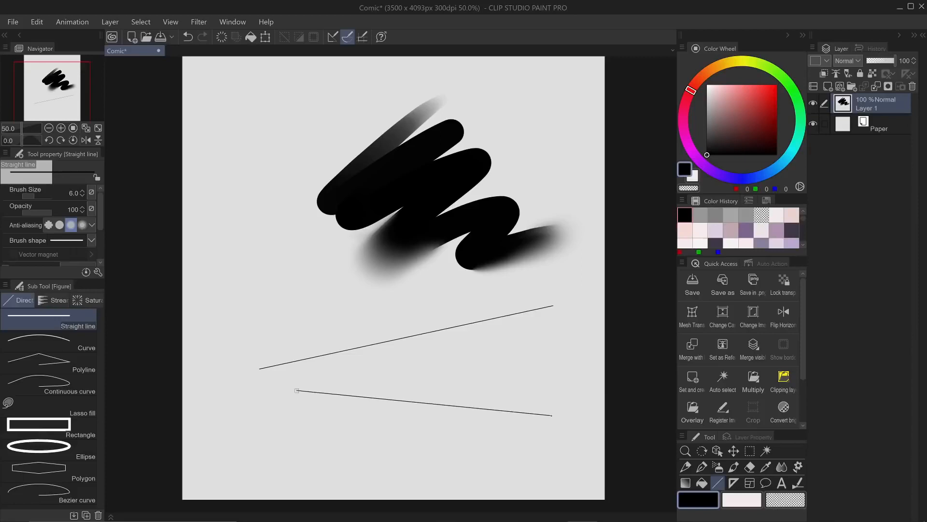
key(ctrl+z)
key(ctrl+z)
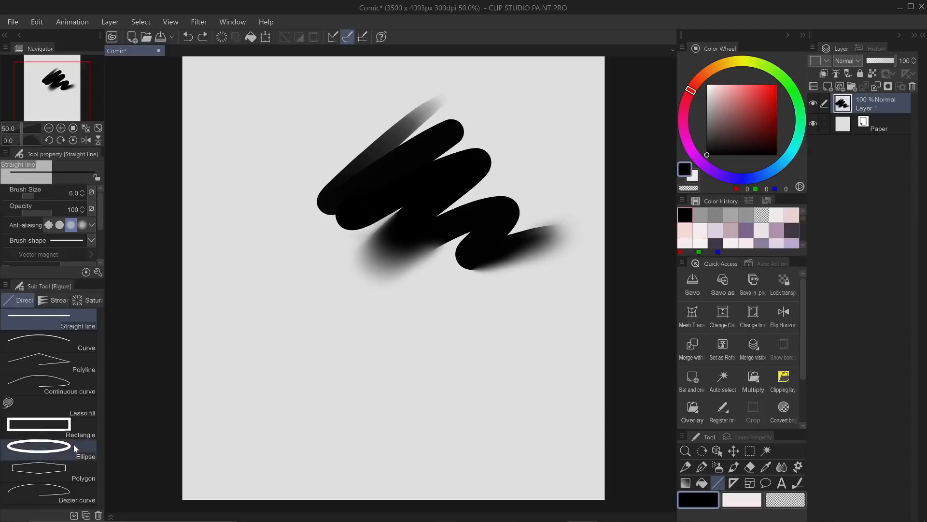
Draw a circle outline below the zigzag with the Ellipse sub tool at brush size 15.3, and undo it.
click(78, 447)
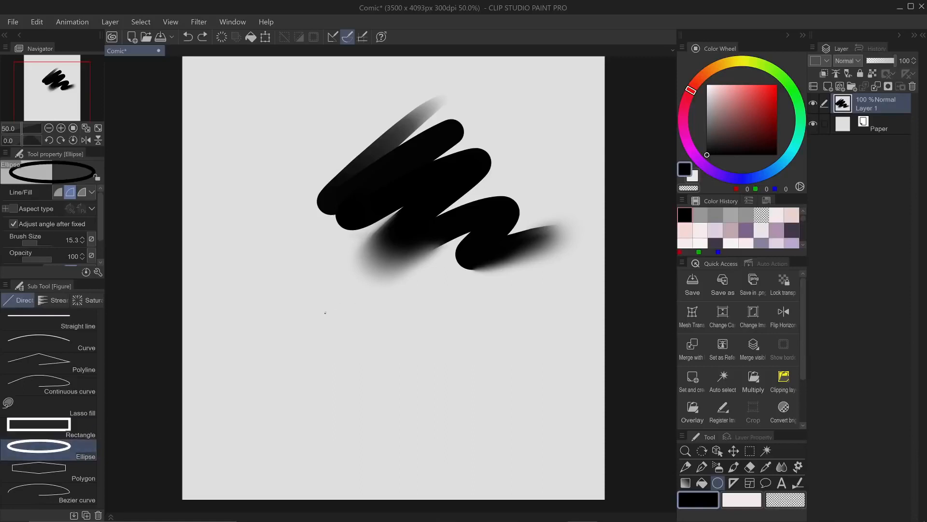
drag(294, 290, 478, 441)
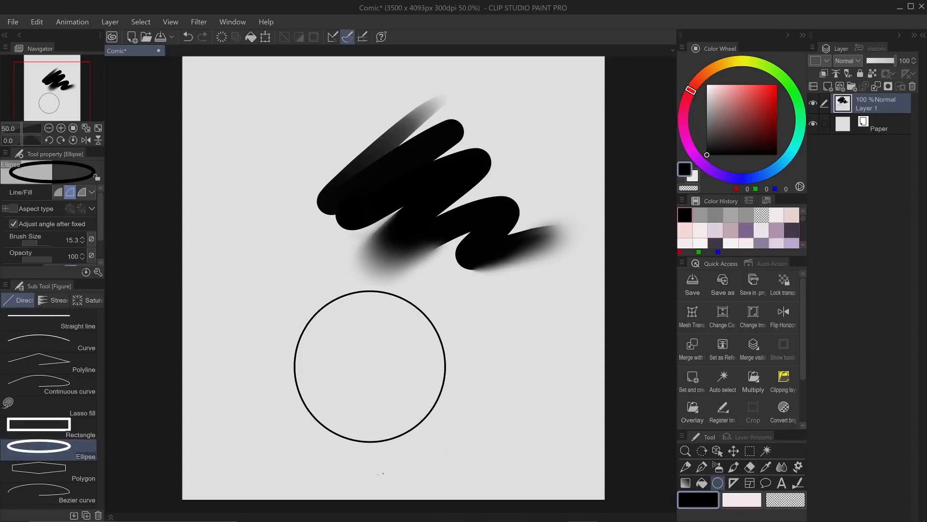
key(ctrl+z)
Draw a closed four-sided outline below the zigzag from connected straight S/Solid brush strokes at brush size 25.
key(b)
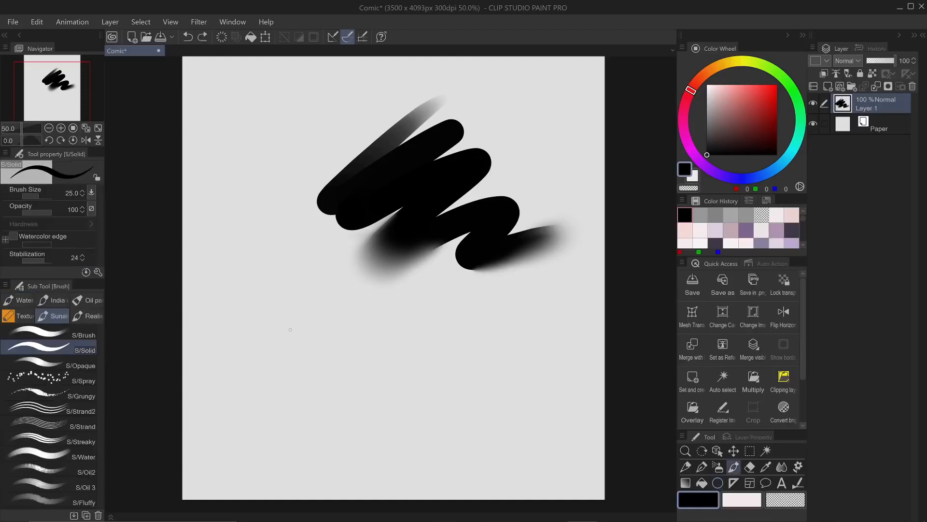
click(256, 335)
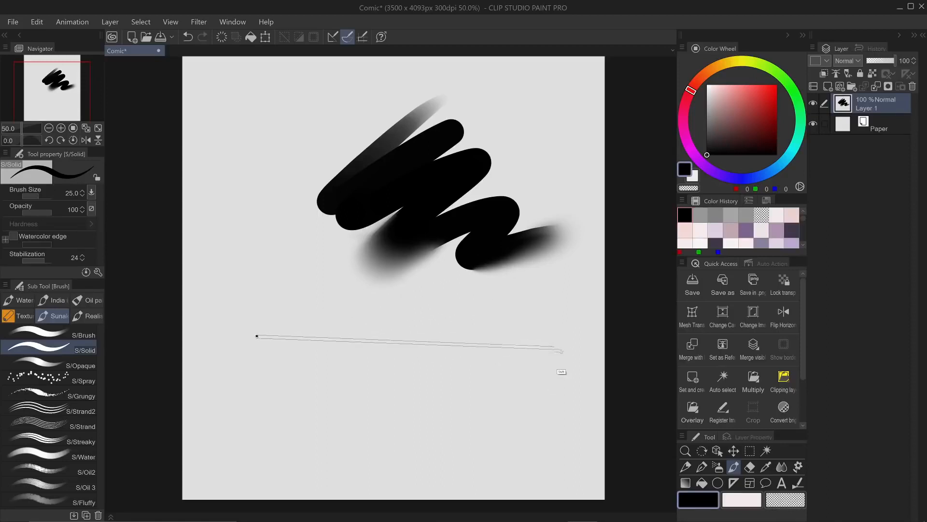
shift+click(560, 363)
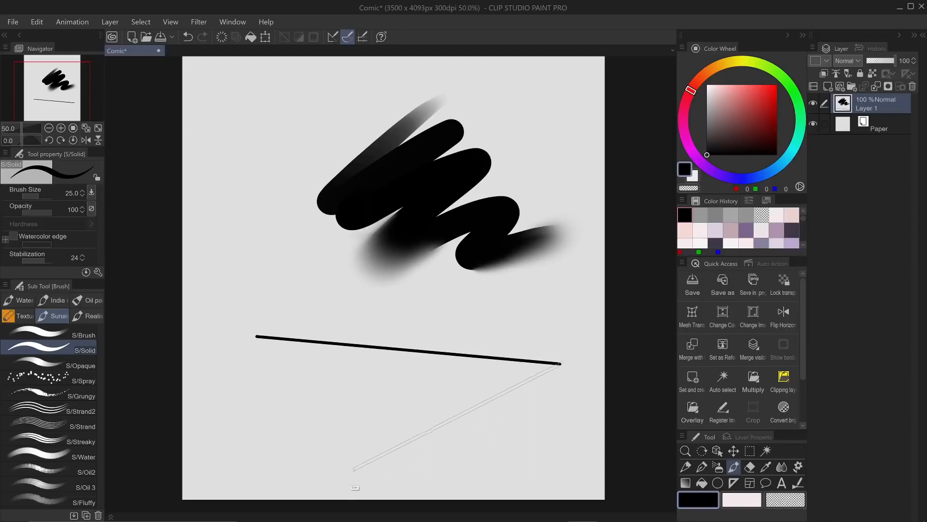
shift+click(377, 456)
shift+click(227, 377)
shift+click(256, 336)
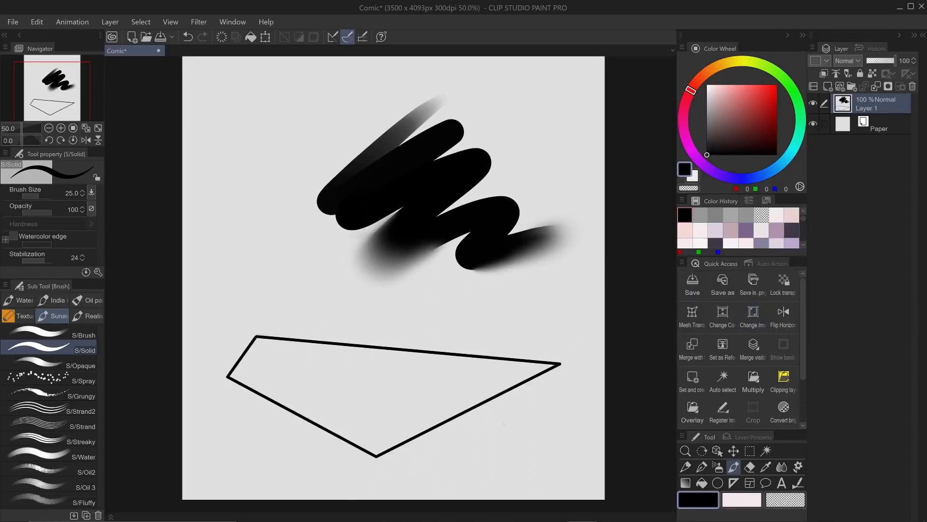
Undo the straight brush strokes of the four-sided outline.
key(ctrl+z)
key(ctrl+z)
key(ctrl+z)
key(ctrl+z)
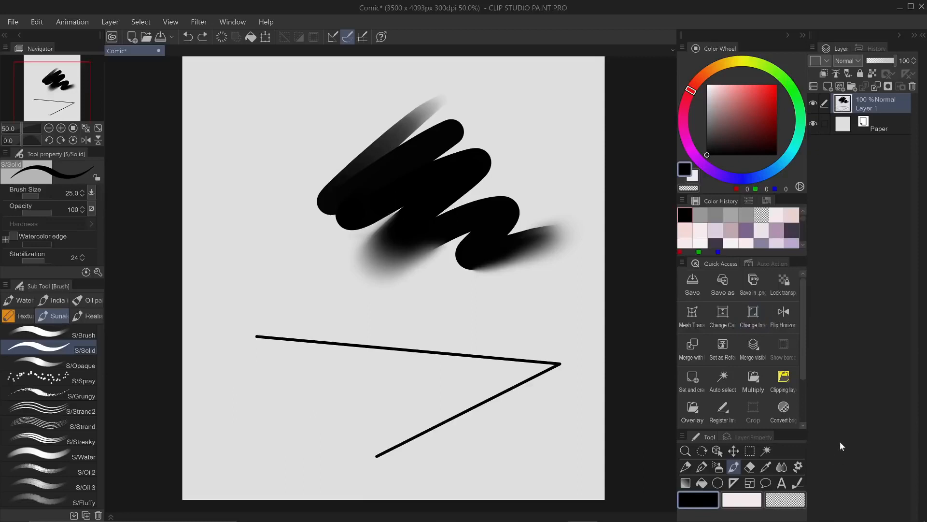
View the Perspective ruler options, and place a vertical Symmetrical ruler with 2 lines through the left part of the canvas.
click(737, 483)
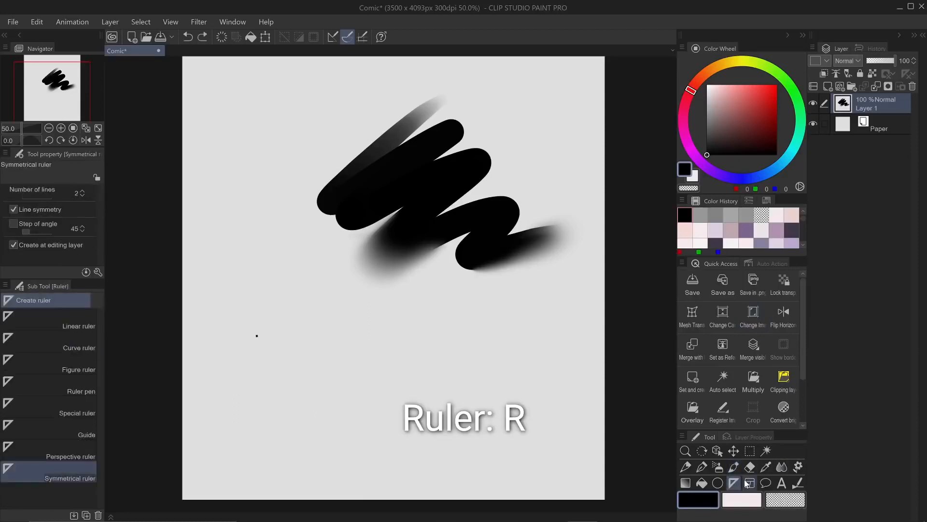
click(70, 453)
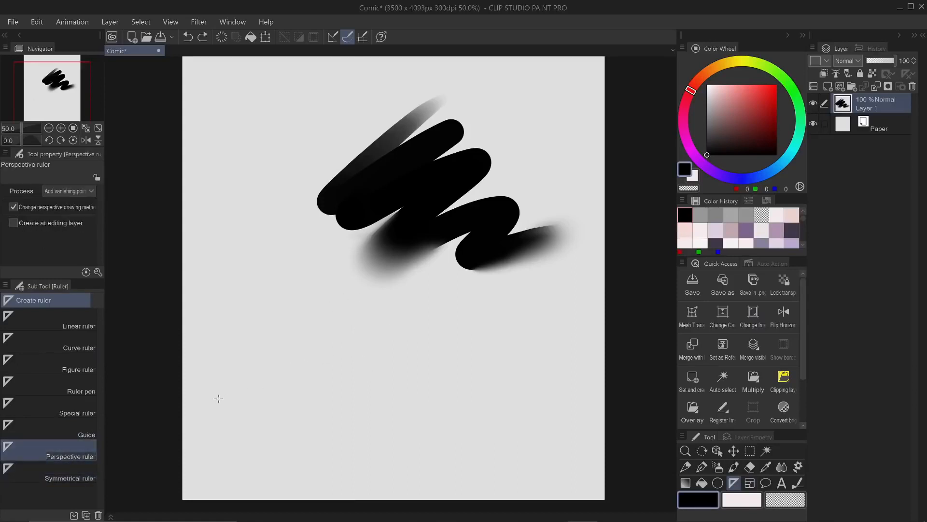
click(93, 468)
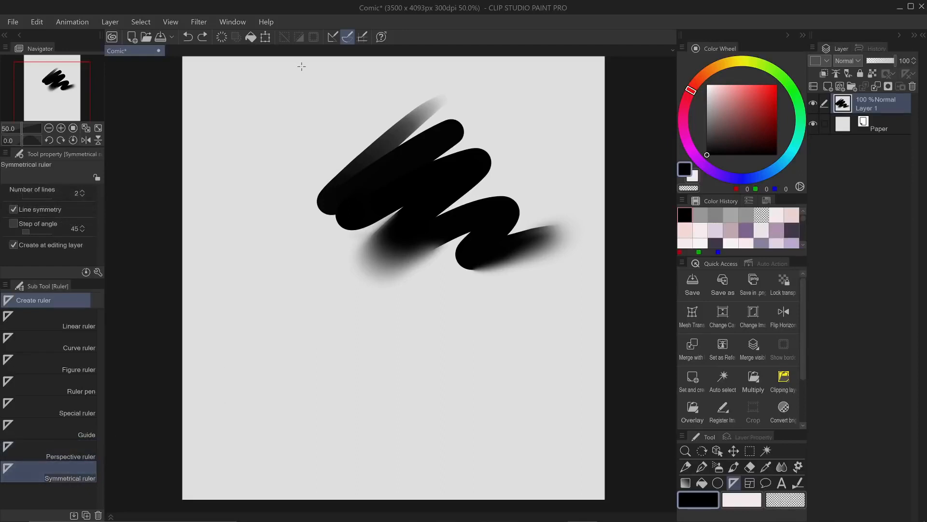
drag(301, 65, 300, 233)
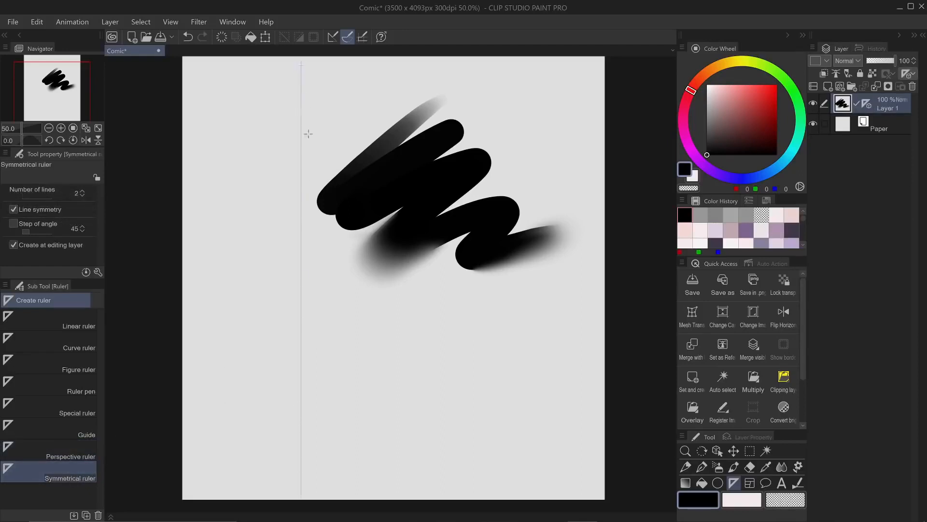
Draw a small black heart mirrored across the symmetrical ruler with S/Solid at brush size 25.
key(b)
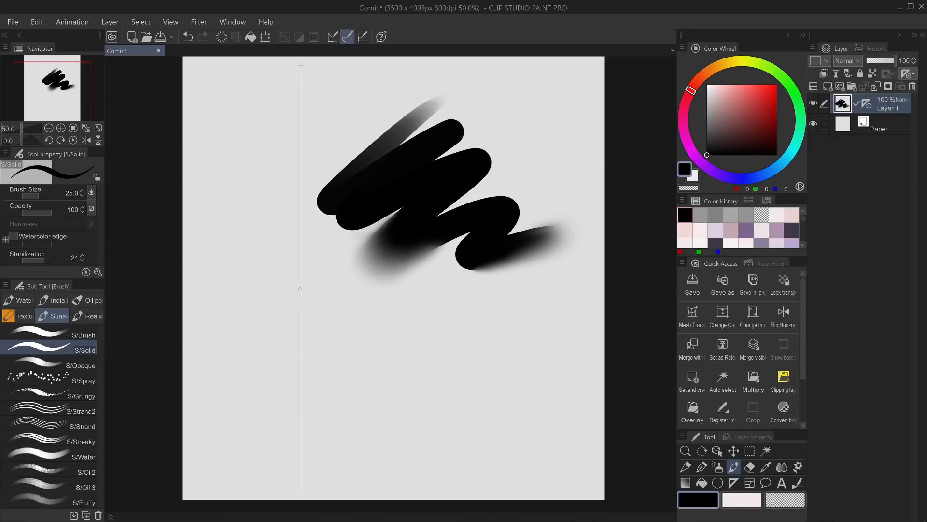
mouse_move(301, 289)
mouse_down()
mouse_move(278, 300)
mouse_move(298, 330)
mouse_move(288, 298)
mouse_move(276, 328)
mouse_move(301, 352)
mouse_up()
key(ctrl+z)
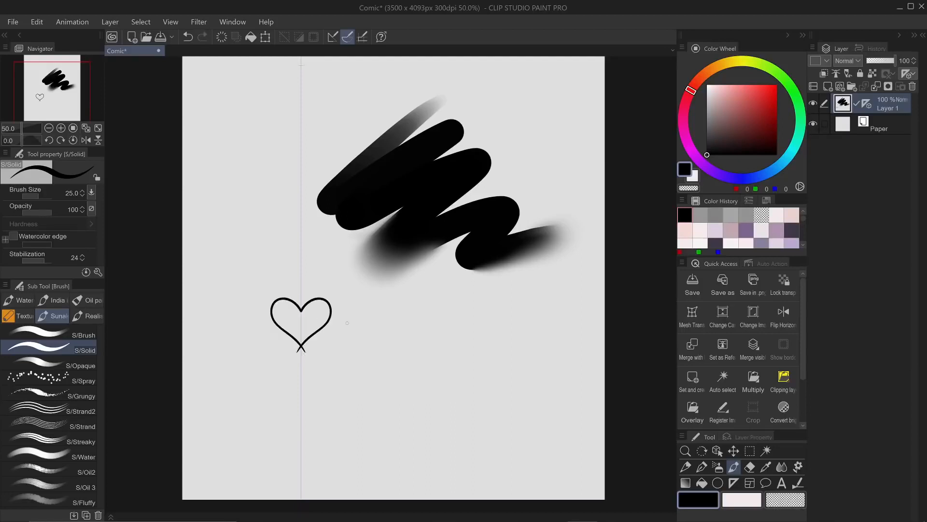
Activate the Frame Border tool's Rectangle frame, and undo the mirrored heart and the symmetrical ruler.
click(749, 482)
key(ctrl+z)
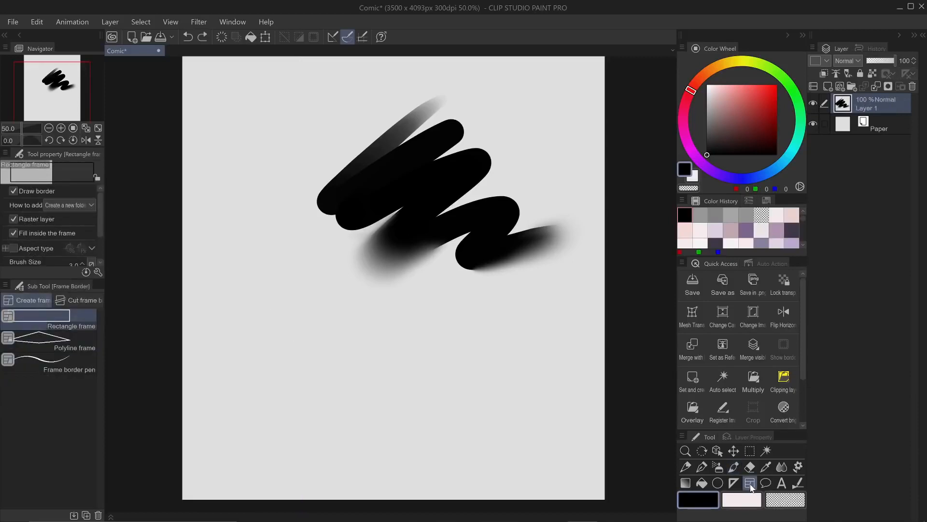
View the Frame Border, Balloon, Text and Correct line tools and the sub tools each one offers.
click(766, 484)
click(750, 485)
click(766, 486)
click(751, 485)
click(764, 486)
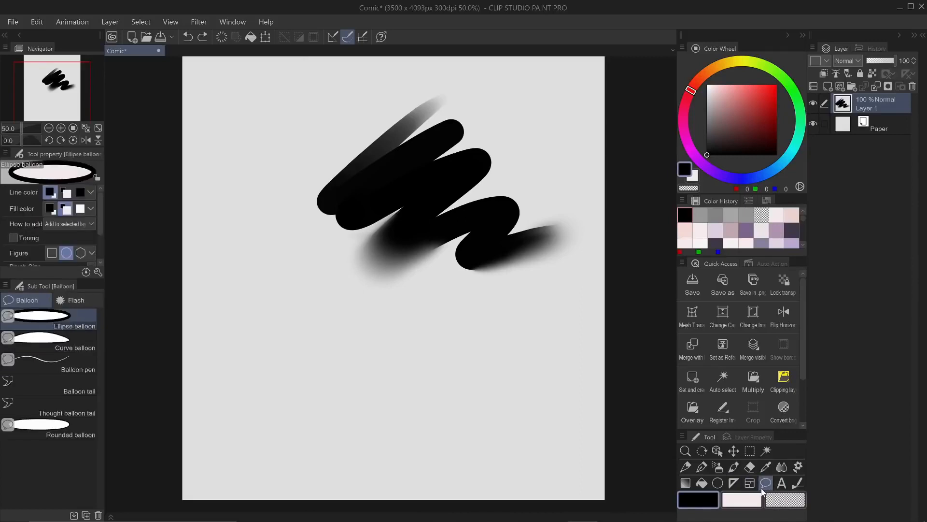
click(751, 484)
click(768, 484)
click(782, 483)
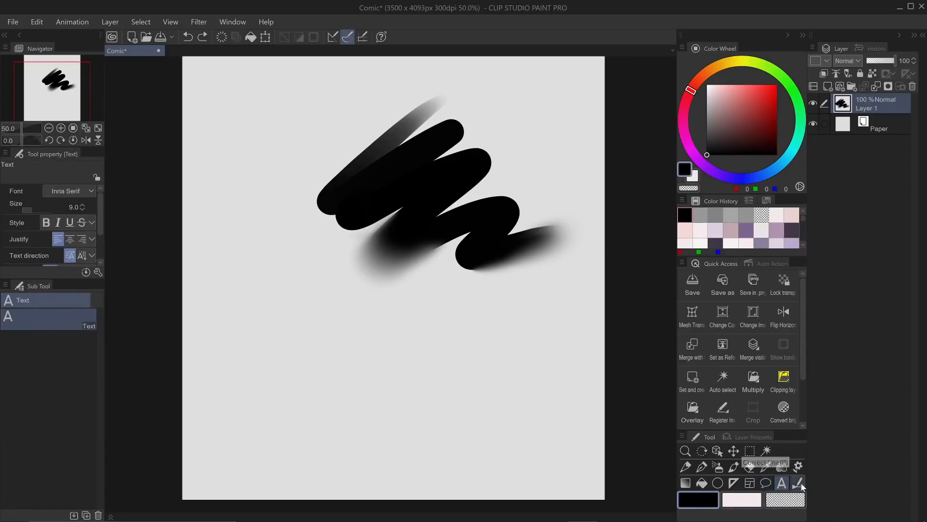
click(798, 483)
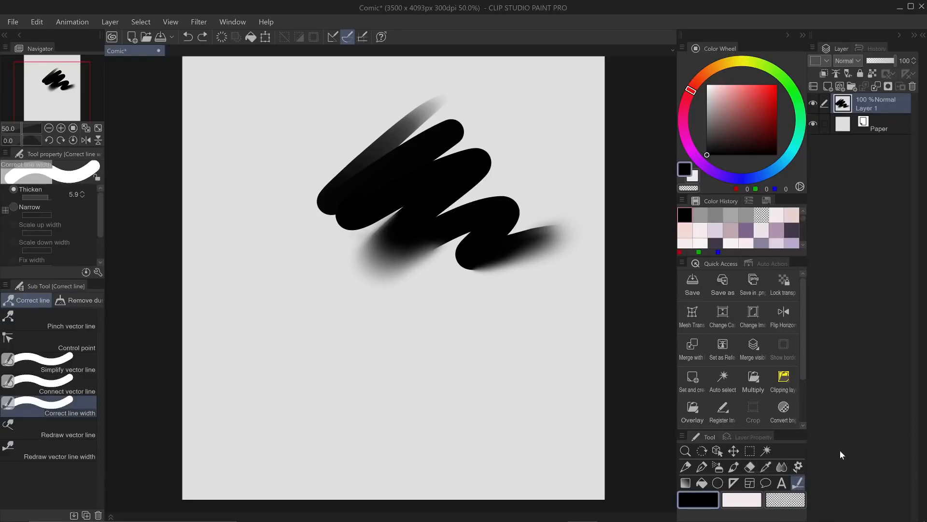
Add a new layer above Layer 1, and cover part of the black scribble with white S/Brush strokes at size 250.
key(b)
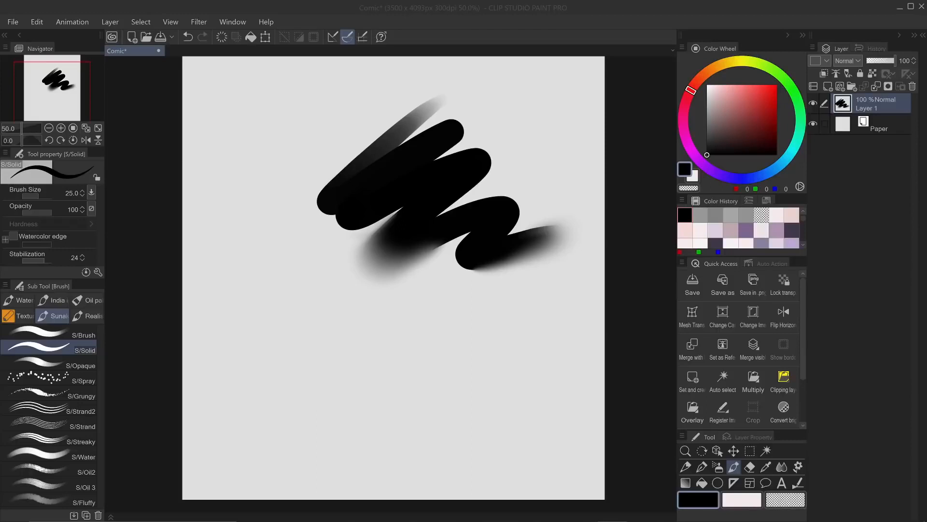
click(886, 100)
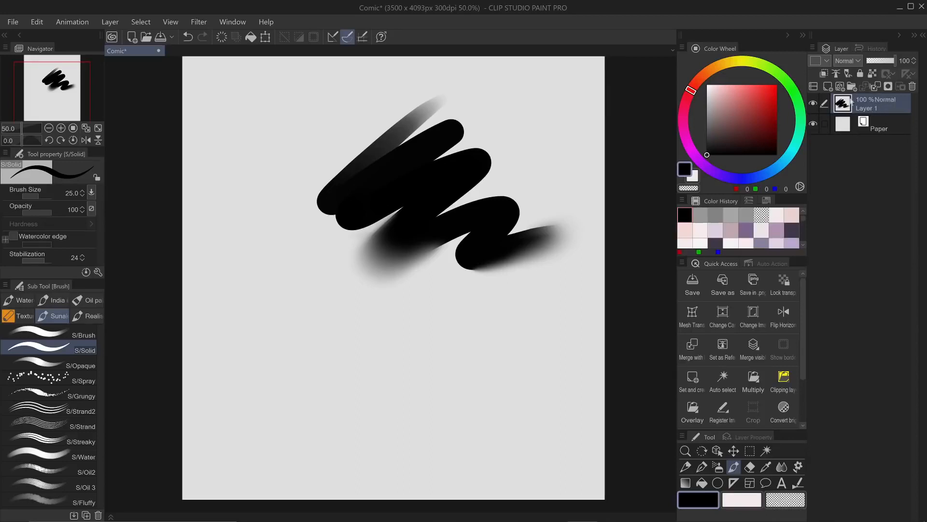
click(827, 86)
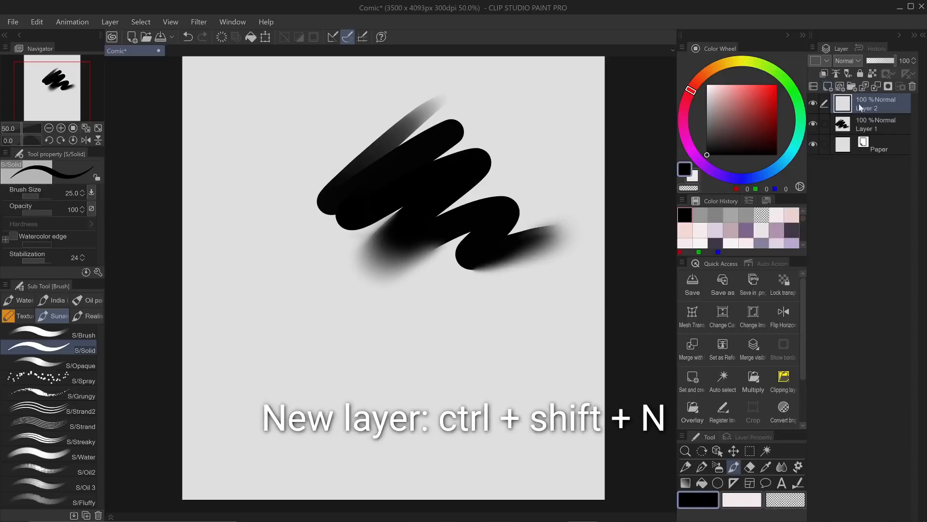
drag(744, 121, 707, 85)
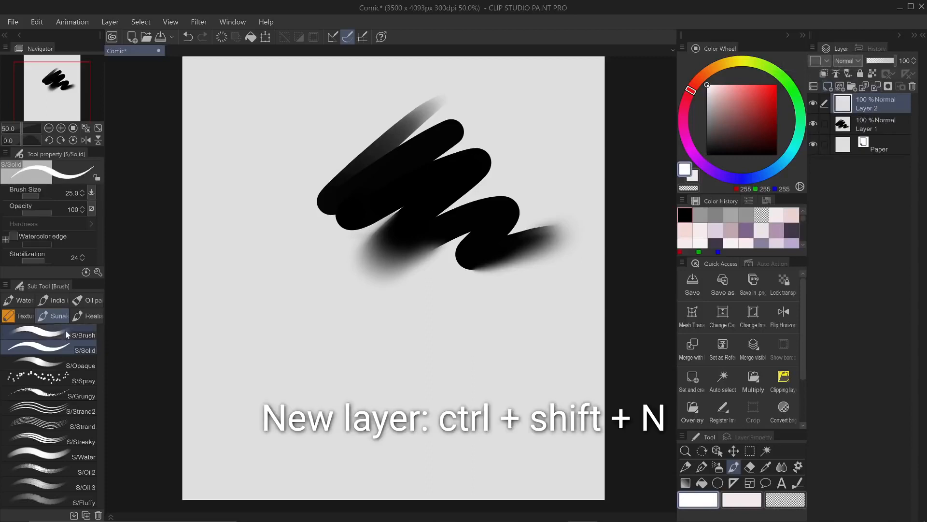
click(73, 332)
mouse_move(502, 107)
mouse_down()
mouse_move(512, 126)
mouse_move(489, 163)
mouse_move(571, 198)
mouse_move(565, 227)
mouse_up()
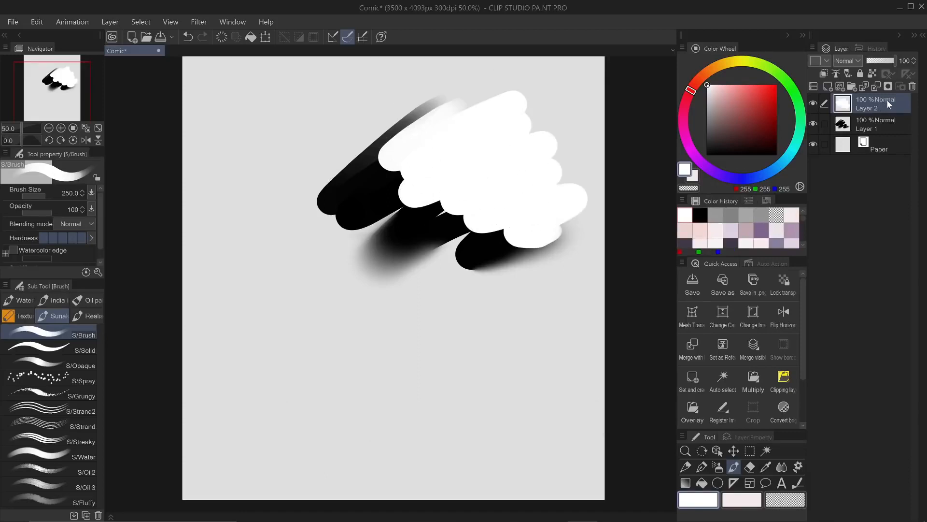
Move the white-painted layer beneath Layer 1, and undo the reordering, the white strokes and the added layer.
drag(886, 102, 886, 127)
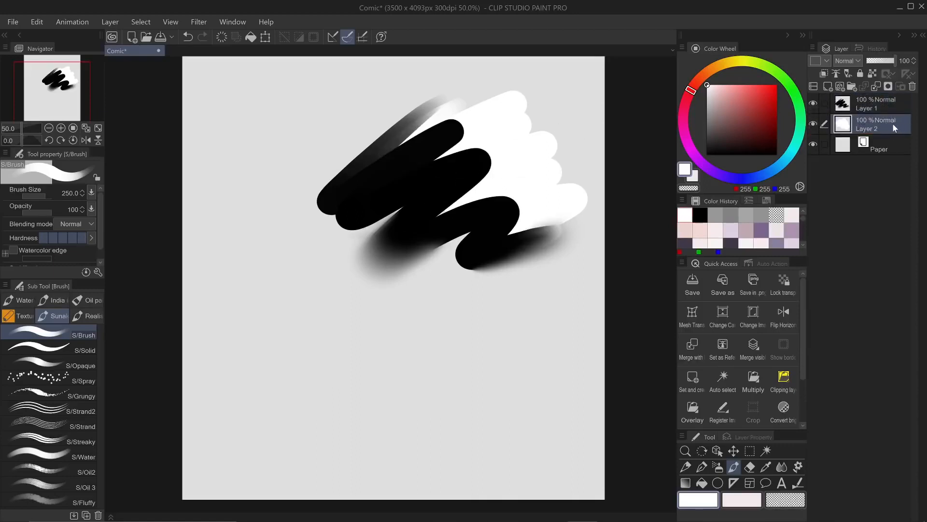
key(ctrl+z)
key(ctrl+z)
key(ctrl+z)
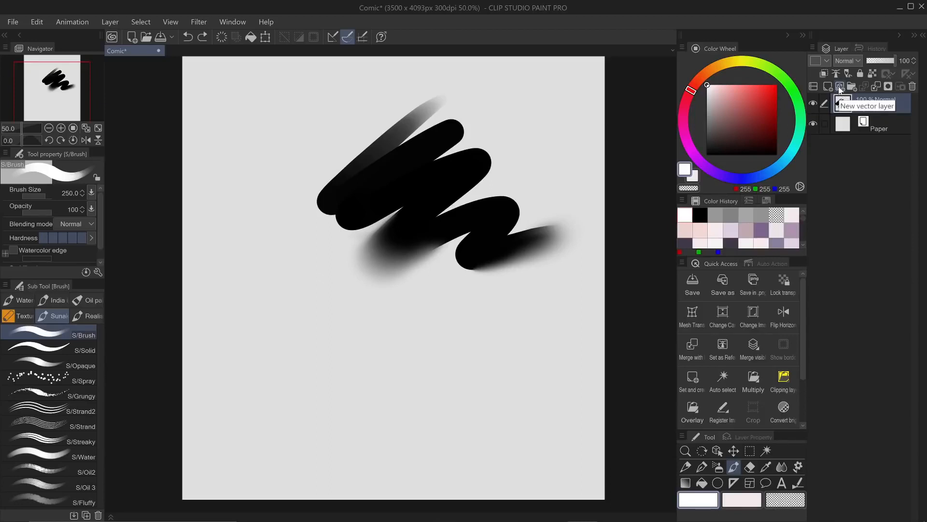
Add a new vector layer above Layer 1, and choose the S/Solid brush with black as the drawing colour.
click(840, 88)
key(b)
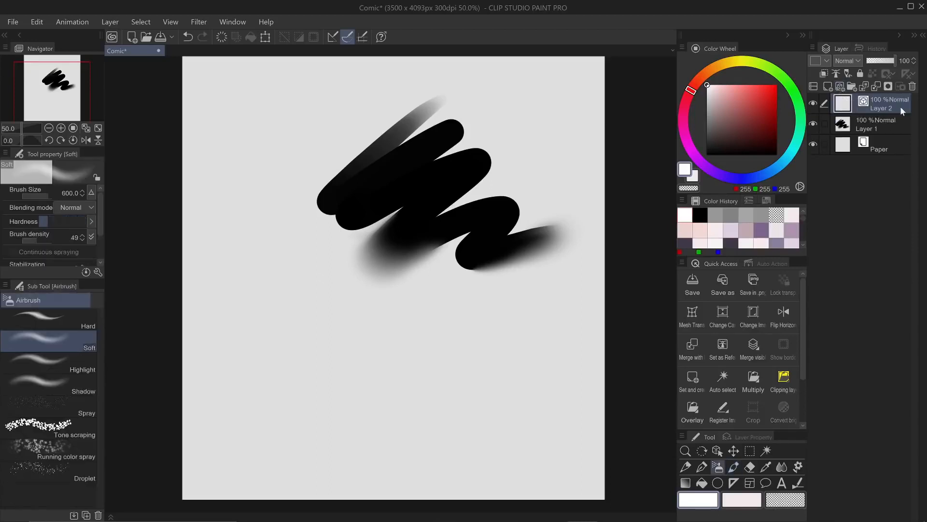
key(b)
click(85, 346)
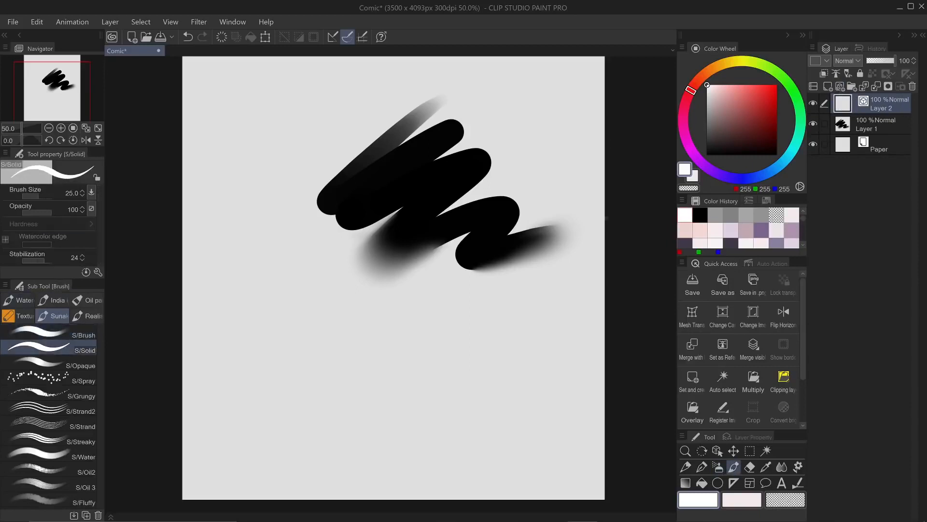
click(699, 215)
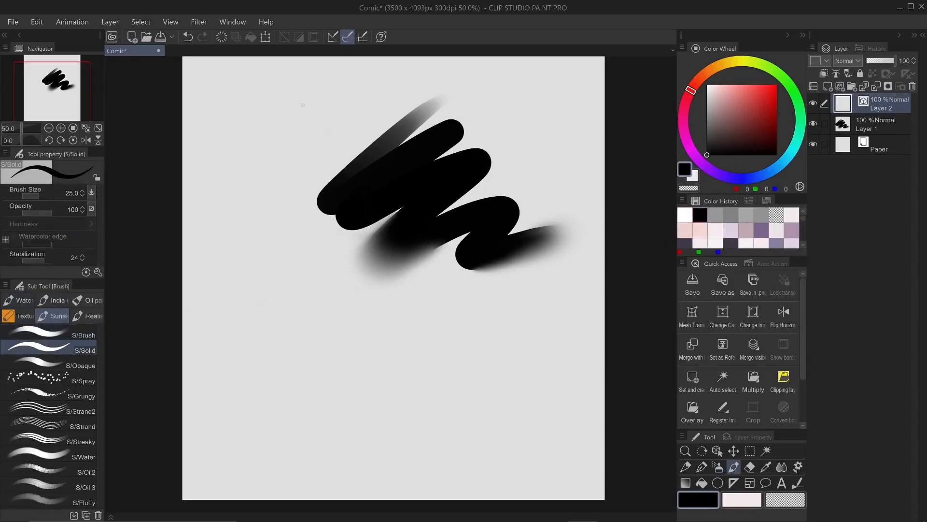
Enlarge the brush to size 80, and draw a tall curved stroke beside the scribble on the vector layer.
key(bracketright)
key(bracketright)
key(bracketright)
key(bracketright)
key(bracketright)
key(bracketright)
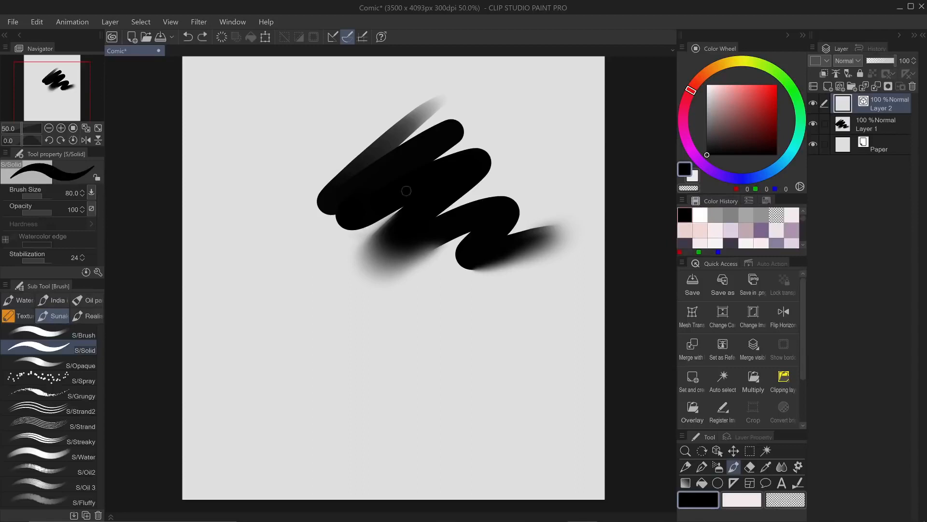
mouse_move(294, 94)
mouse_down()
mouse_move(273, 364)
mouse_move(280, 385)
mouse_up()
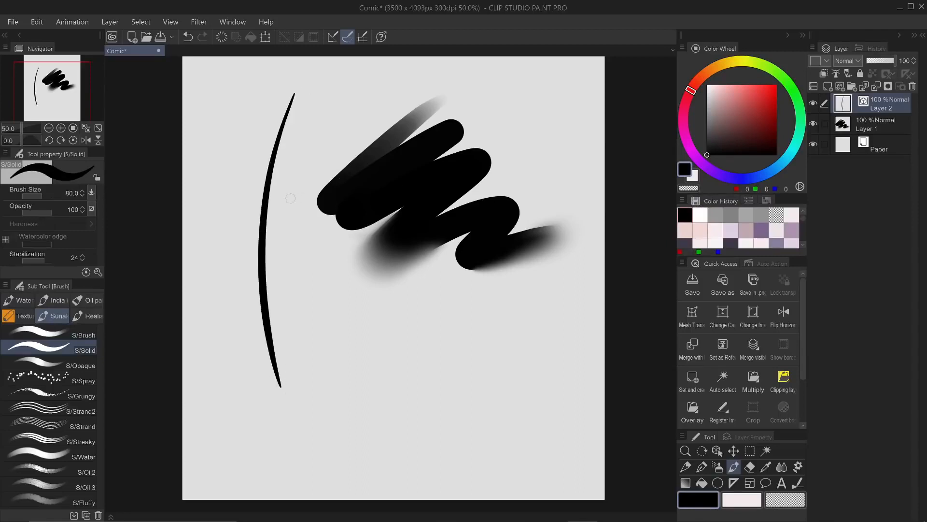
ctrl+click(264, 225)
mouse_move(265, 222)
mouse_down()
mouse_move(257, 231)
mouse_move(270, 226)
mouse_up()
key(ctrl+z)
Draw two pairs of crossing diagonal strokes forming a lattice below the scribble on the vector layer.
mouse_move(362, 423)
mouse_down()
mouse_move(399, 371)
mouse_move(485, 303)
mouse_up()
drag(410, 436, 570, 318)
drag(375, 344, 504, 418)
drag(421, 310, 546, 371)
Erase the inner segments of the crossing lines with the Hard eraser's Vector eraser set to Erase up to intersection.
key(e)
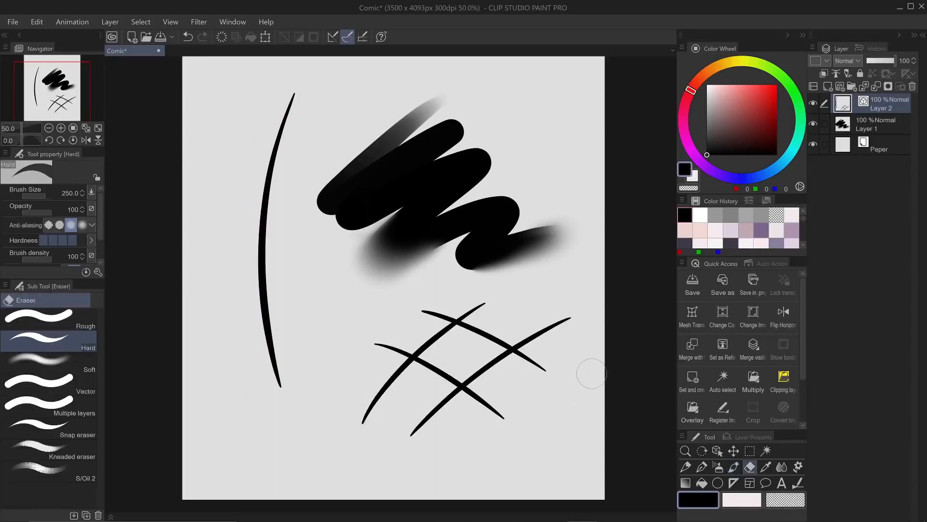
drag(100, 202, 102, 227)
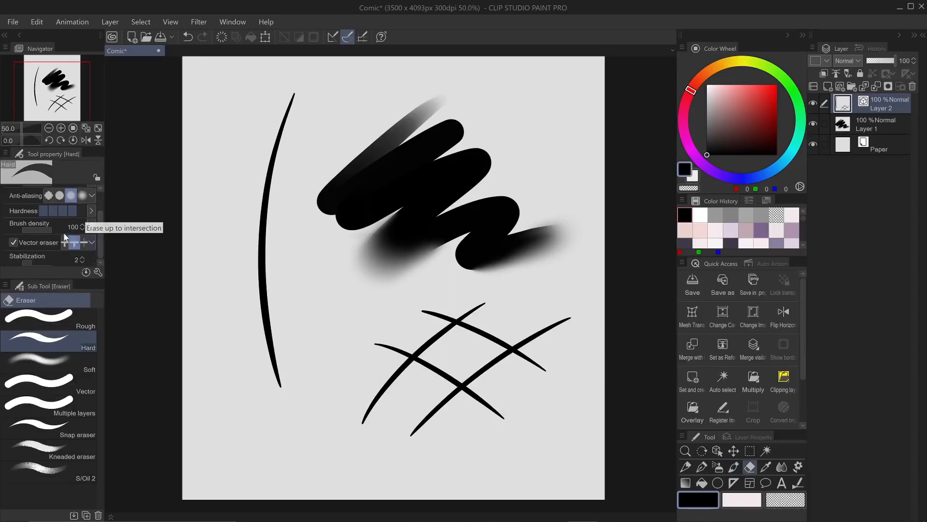
click(76, 242)
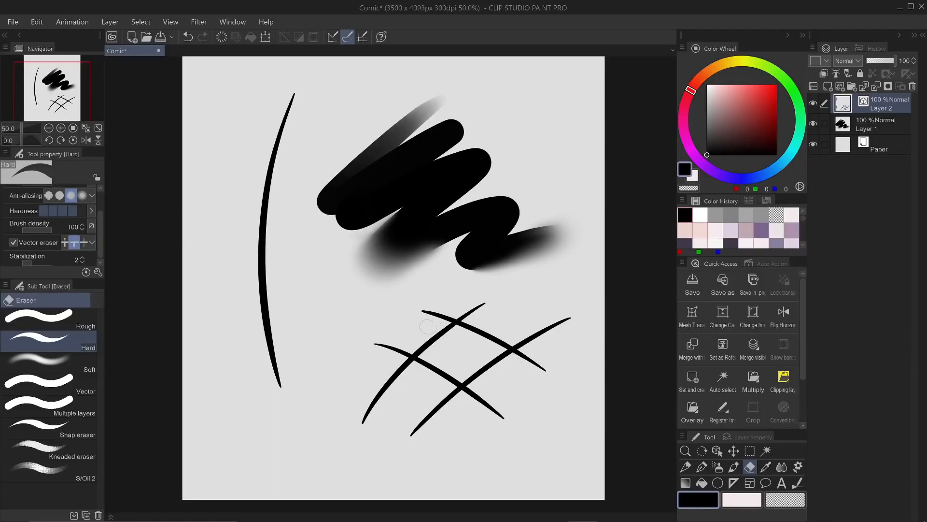
mouse_move(430, 335)
mouse_down()
mouse_move(515, 384)
mouse_move(522, 299)
mouse_up()
drag(423, 382, 484, 320)
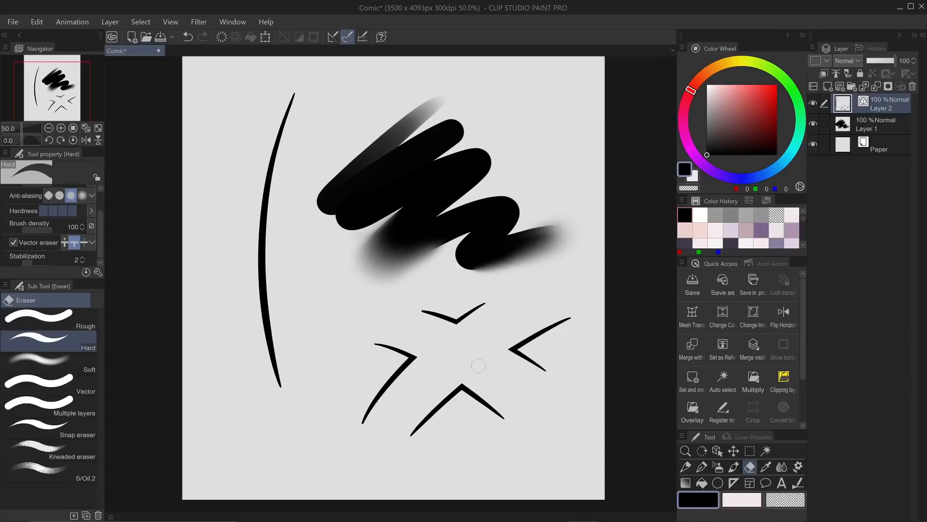
Activate the Correct line width tool, and set it to Narrow with a value of 6.9.
scroll(544, 319, up, 2)
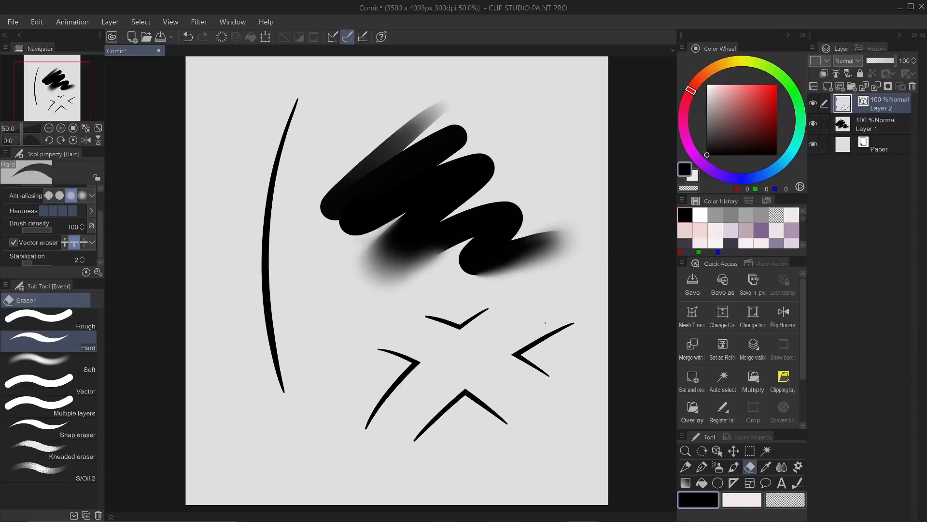
key(b)
click(799, 482)
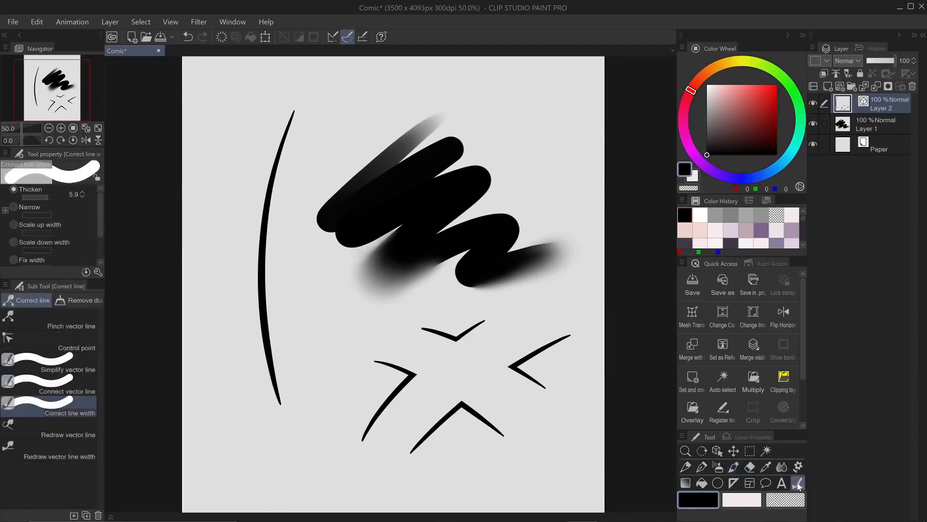
mouse_move(100, 202)
mouse_down()
mouse_move(100, 212)
mouse_move(102, 196)
mouse_up()
click(30, 206)
drag(37, 213, 50, 223)
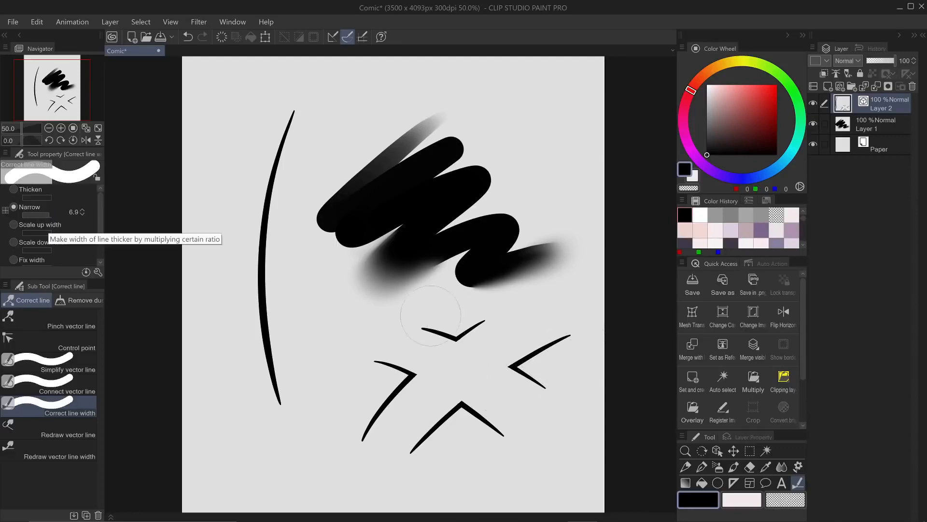
Thin the V-shaped vector strokes with Correct line width, and undo the thinning.
mouse_move(594, 309)
mouse_down()
mouse_move(435, 445)
mouse_move(414, 442)
mouse_move(455, 364)
mouse_move(396, 400)
mouse_move(426, 344)
mouse_up()
mouse_move(589, 314)
mouse_down()
mouse_move(478, 387)
mouse_move(409, 370)
mouse_up()
mouse_move(577, 335)
mouse_down()
mouse_move(417, 447)
mouse_move(349, 336)
mouse_up()
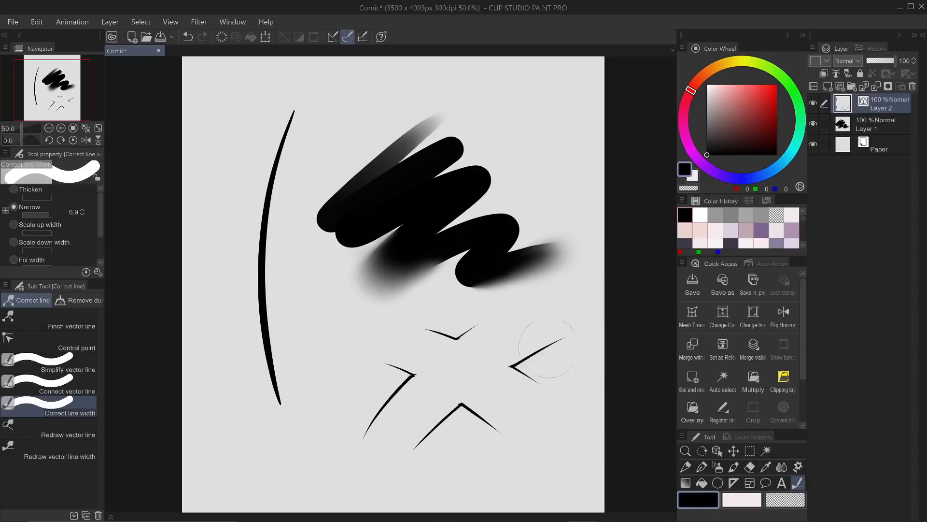
key(ctrl+z)
Draw a second curved stroke on Layer 1 beside the vector curve with S/Solid at size 80.
key(b)
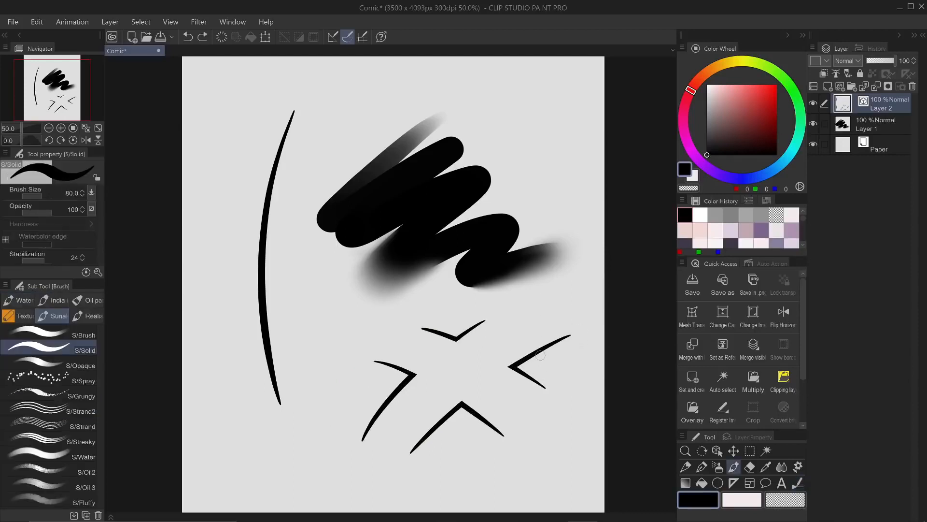
click(877, 126)
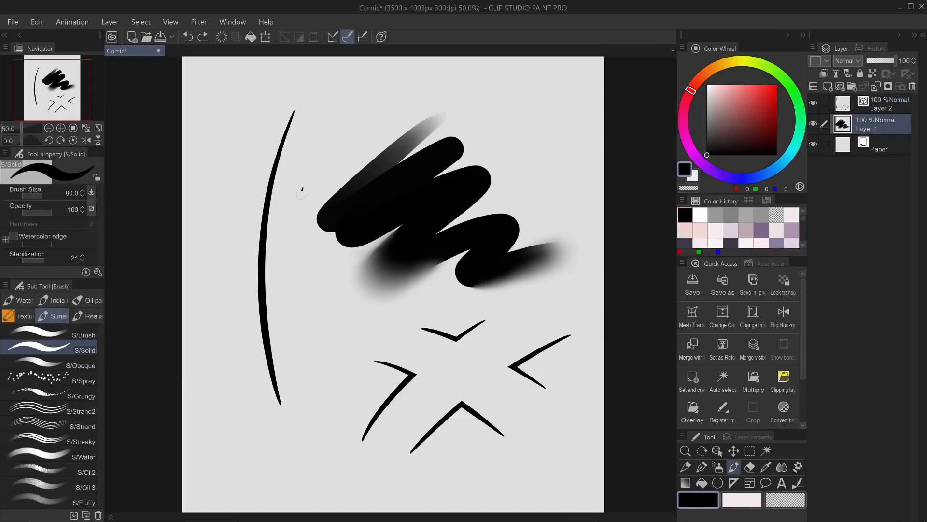
drag(303, 187, 331, 387)
Thin the curved stroke on Layer 1 by erasing along its outer edge with the Hard eraser at size 120.
key(e)
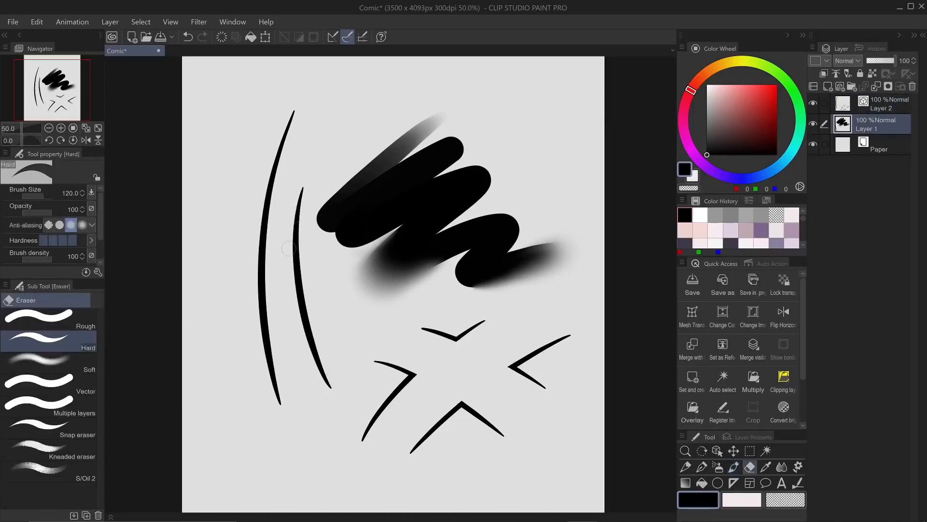
mouse_move(288, 218)
mouse_down()
mouse_move(296, 316)
mouse_move(322, 385)
mouse_up()
drag(296, 308, 325, 386)
mouse_move(291, 203)
mouse_down()
mouse_move(309, 338)
mouse_move(325, 379)
mouse_up()
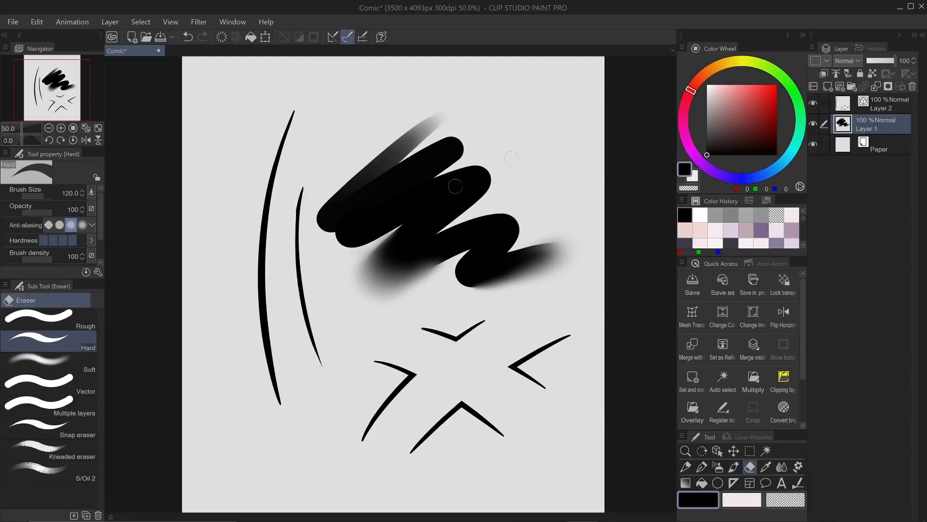
Try to erase along the edge of the tall vector curve on Layer 2, and undo the erasure.
click(887, 104)
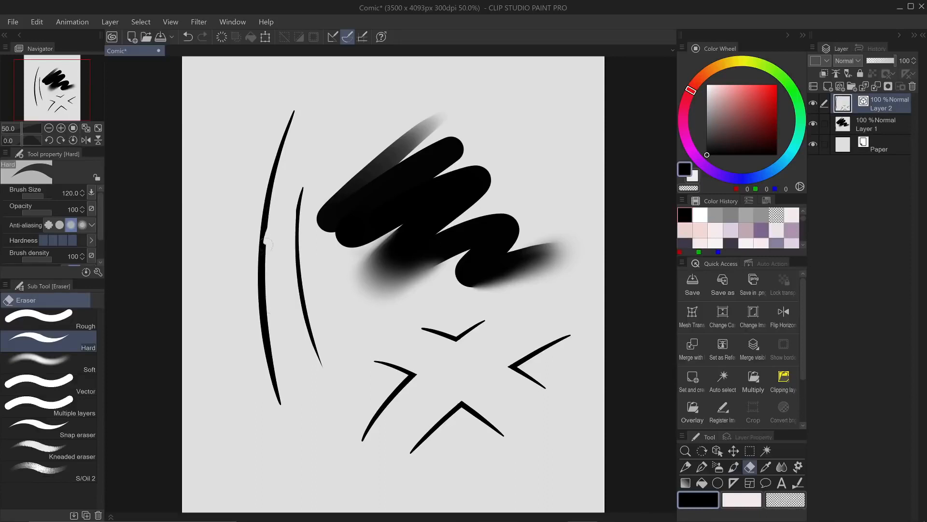
key(ctrl+z)
key(ctrl+y)
Erase the whole second curved stroke from Layer 1 with the Hard eraser enlarged to size 300.
click(876, 121)
key(bracketright)
key(bracketright)
key(bracketright)
key(bracketright)
key(bracketright)
mouse_move(310, 167)
mouse_down()
mouse_move(298, 228)
mouse_move(317, 358)
mouse_up()
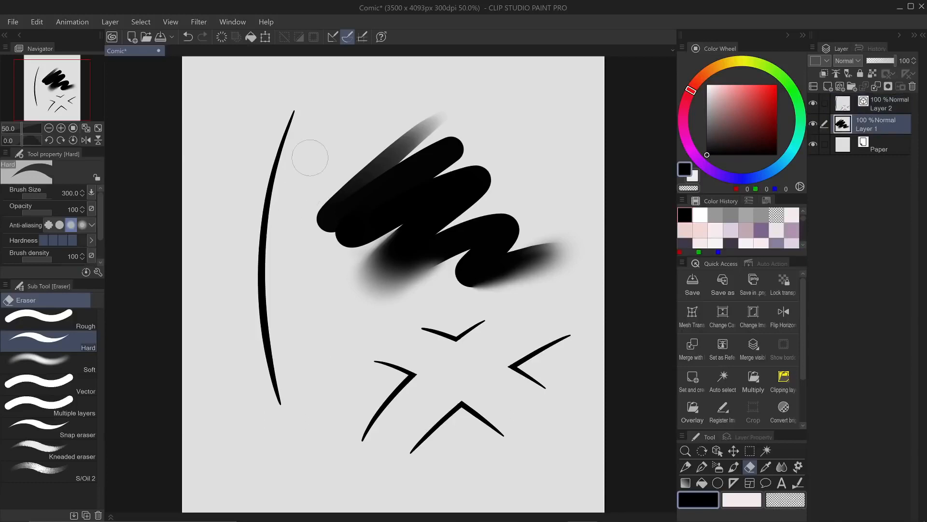
Transform the vector lines on Layer 2 by pulling the lower-right corner of their bounding box inward to distort them.
click(892, 105)
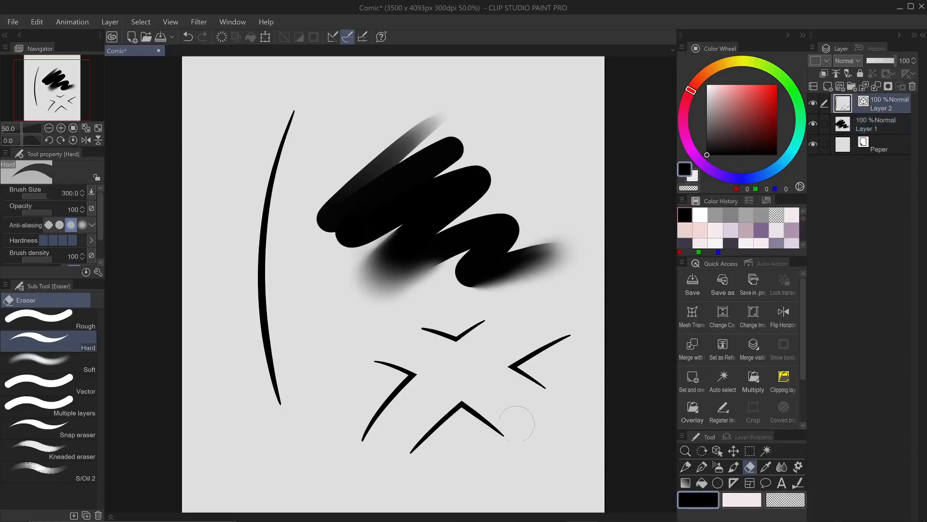
key(slash)
scroll(498, 461, up, 1)
key(ctrl+t)
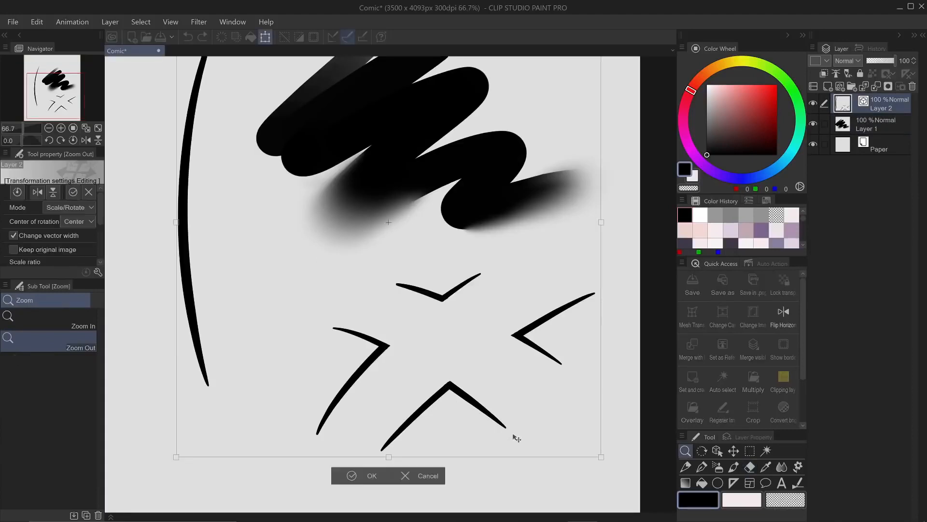
mouse_move(599, 457)
mouse_down()
mouse_move(275, 246)
mouse_move(549, 441)
mouse_move(595, 505)
mouse_move(392, 314)
mouse_up()
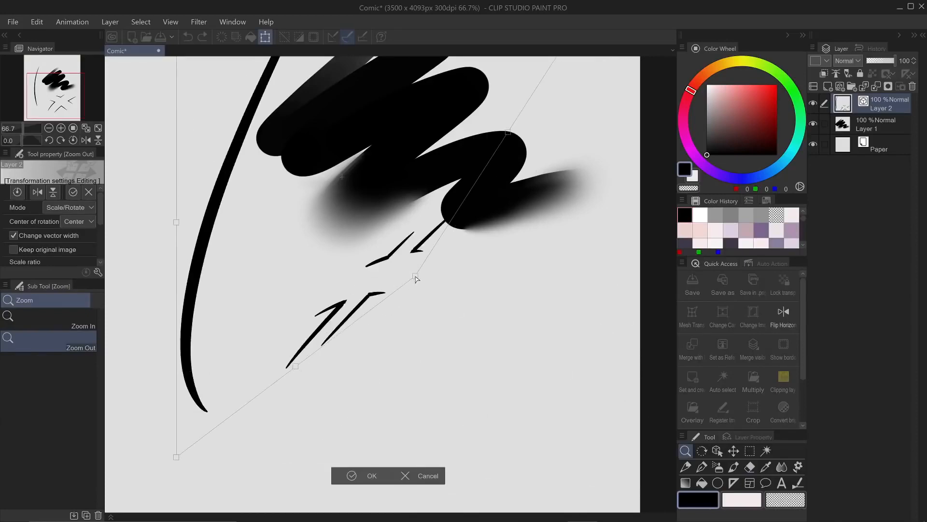
drag(414, 276, 385, 363)
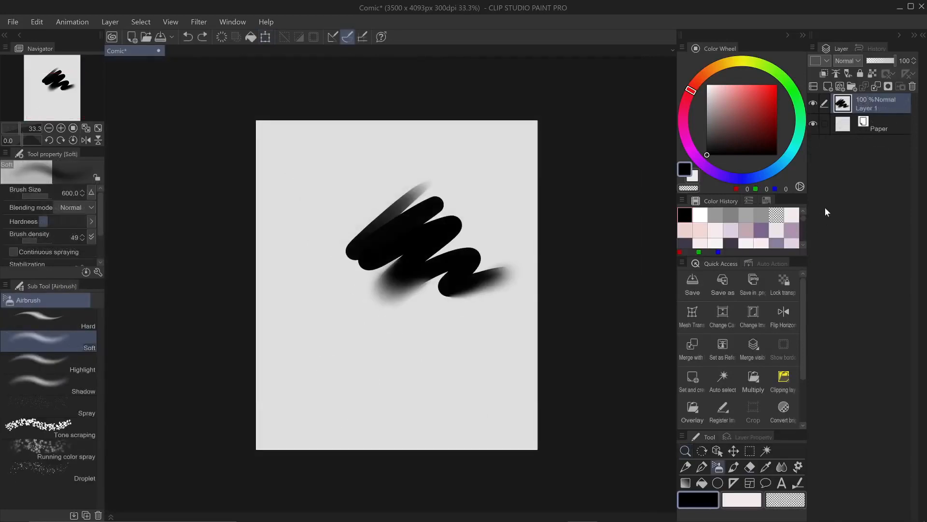
Switch to the S/Solid brush, and add a new layer clipped to Layer 1.
key(b)
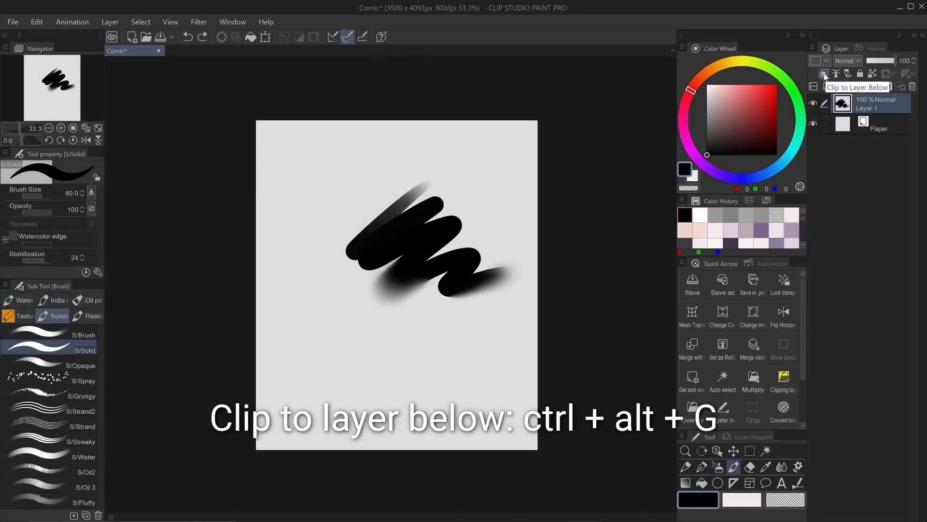
click(783, 379)
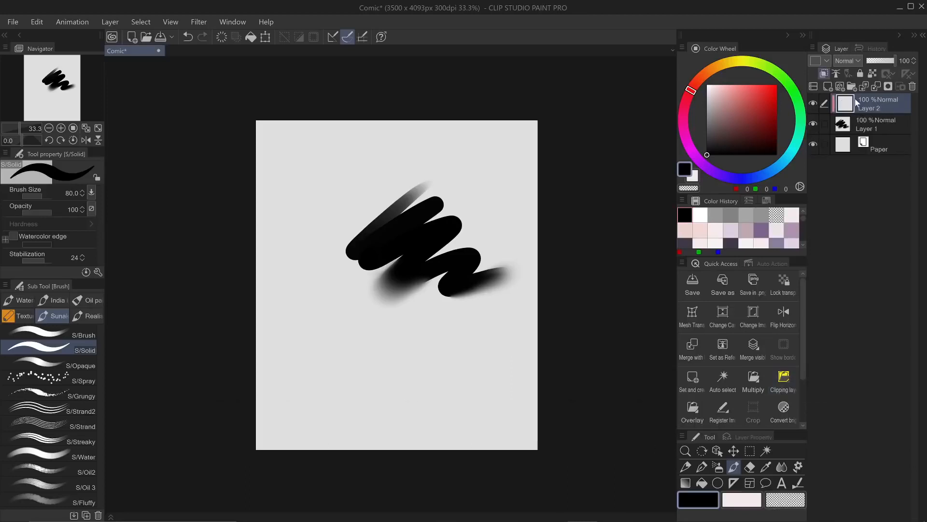
Paint pale-pink zigzag strokes over the black scribble on clipped Layer 2, undo them and paint them again.
key(x)
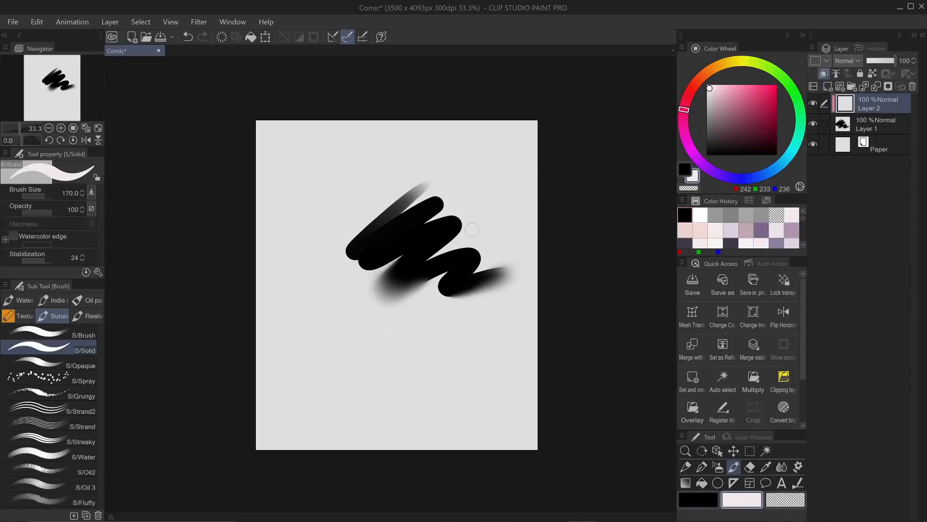
mouse_move(375, 223)
mouse_down()
mouse_move(352, 293)
mouse_move(439, 162)
mouse_move(395, 267)
mouse_move(395, 301)
mouse_move(457, 296)
mouse_move(479, 308)
mouse_move(516, 271)
mouse_up()
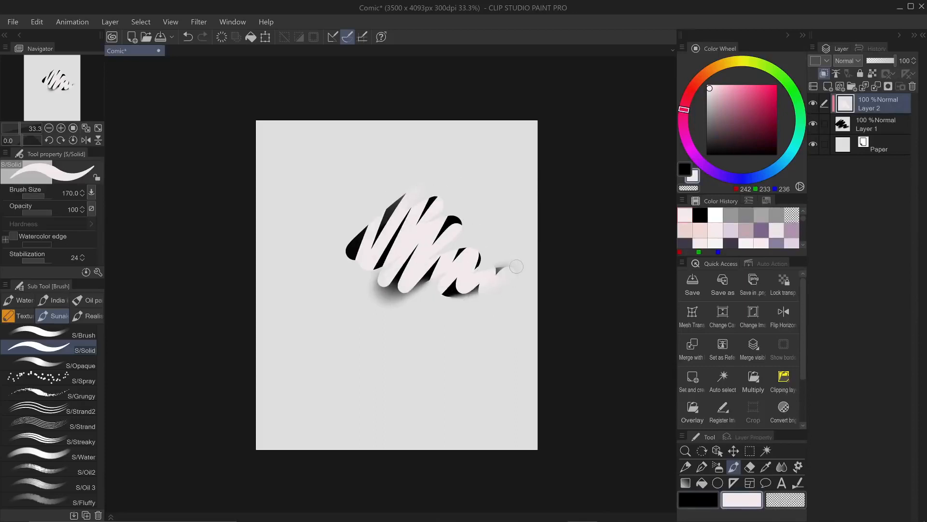
key(ctrl+z)
mouse_move(425, 183)
mouse_down()
mouse_move(370, 264)
mouse_move(471, 254)
mouse_move(483, 278)
mouse_move(505, 279)
mouse_move(526, 257)
mouse_up()
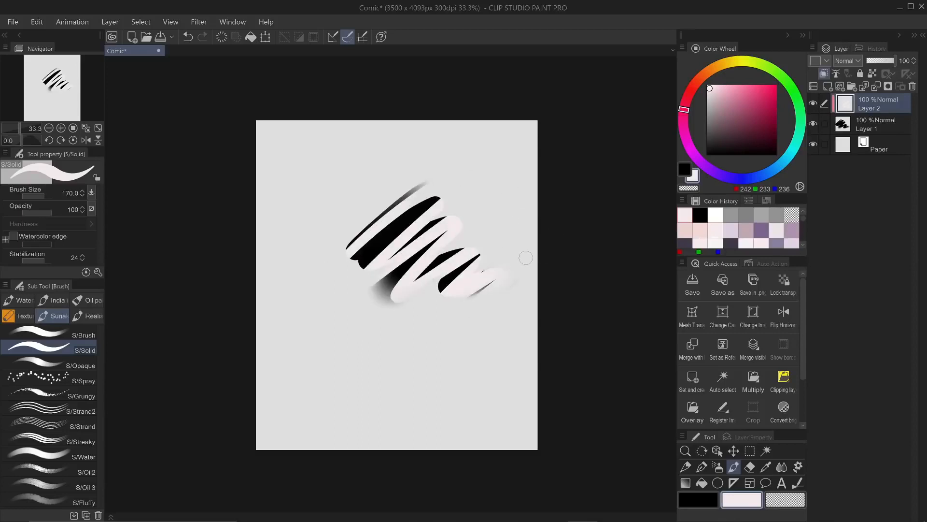
Switch Layer 2's clipping off and back on, and delete Layer 2.
click(826, 75)
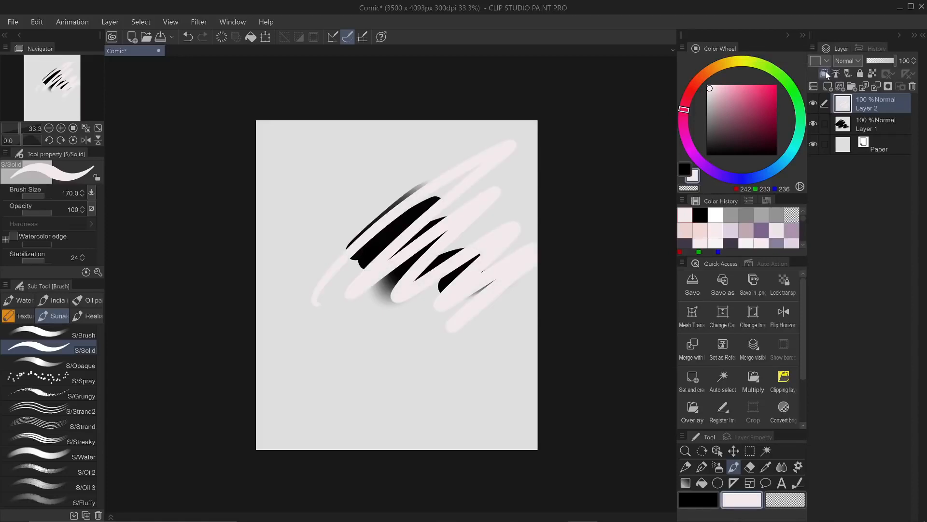
click(825, 75)
click(872, 118)
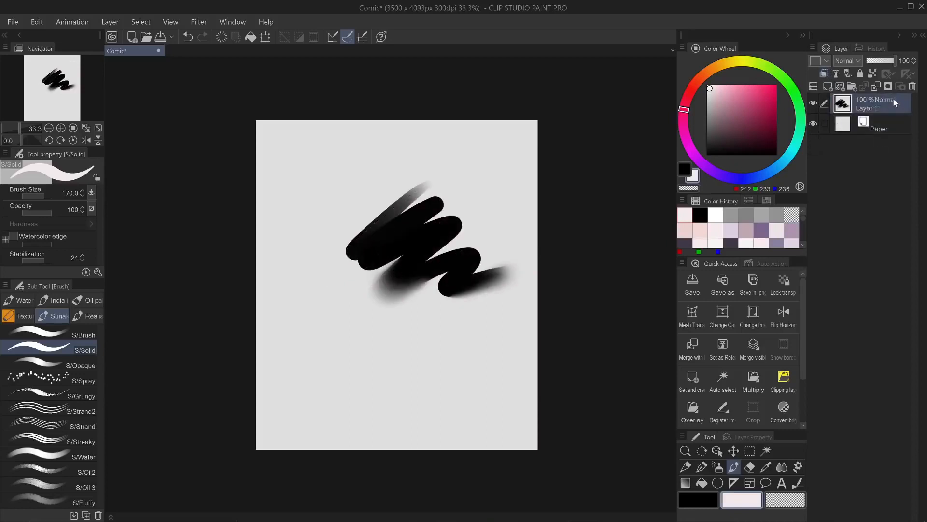
Lock Layer 1's transparent pixels, paint pale pink over the scribble, and undo both the painting and the lock.
click(874, 74)
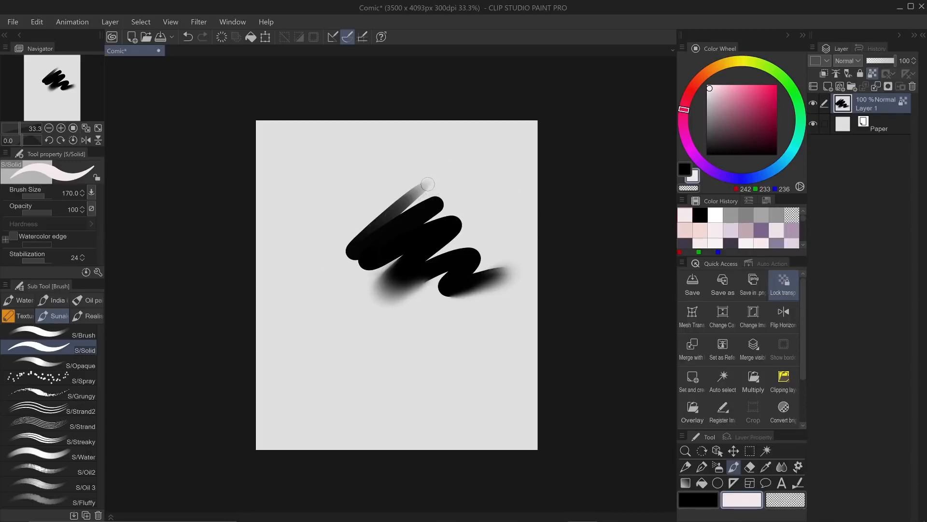
mouse_move(434, 199)
mouse_down()
mouse_move(381, 270)
mouse_move(503, 209)
mouse_move(536, 246)
mouse_up()
mouse_move(478, 225)
mouse_down()
mouse_move(401, 285)
mouse_move(425, 194)
mouse_move(358, 251)
mouse_move(443, 295)
mouse_up()
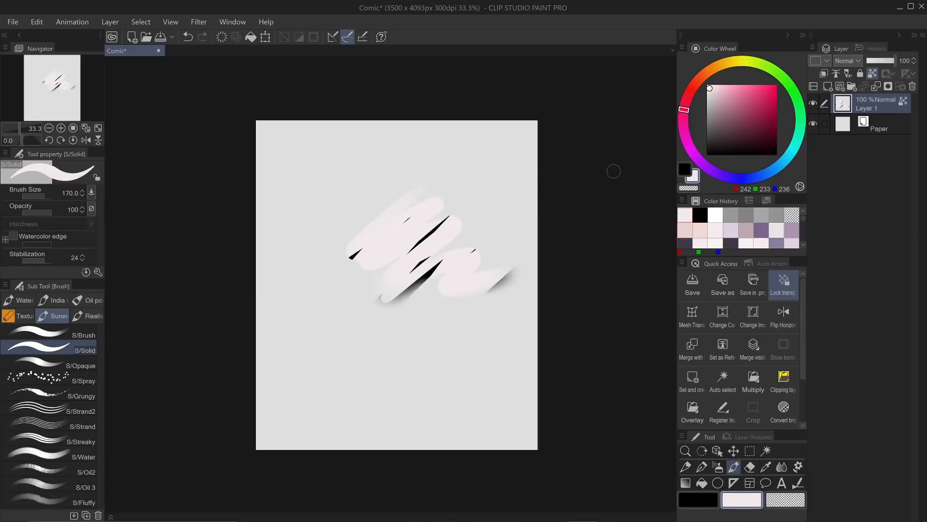
key(ctrl+z)
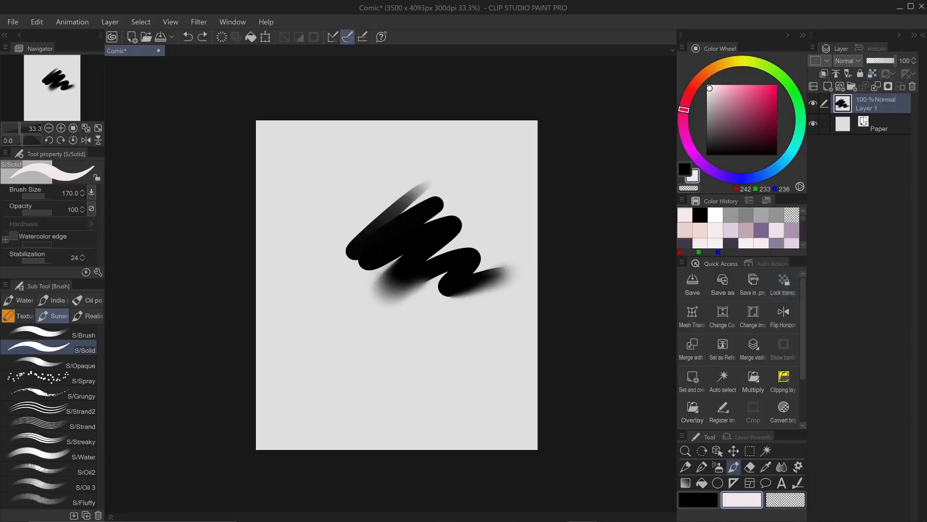
Add a layer mask to Layer 1 and hide the scribble's upper-left part using the transparent color at brush size 250.
click(885, 86)
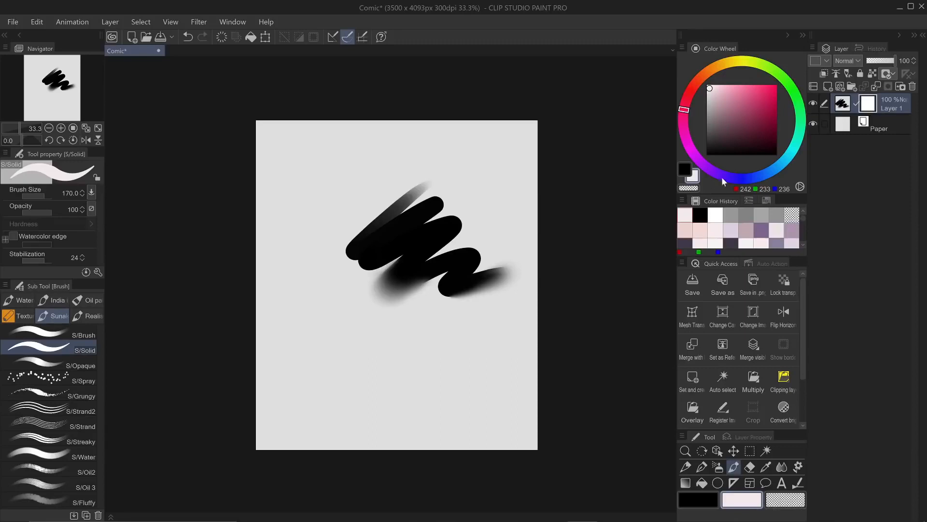
click(691, 188)
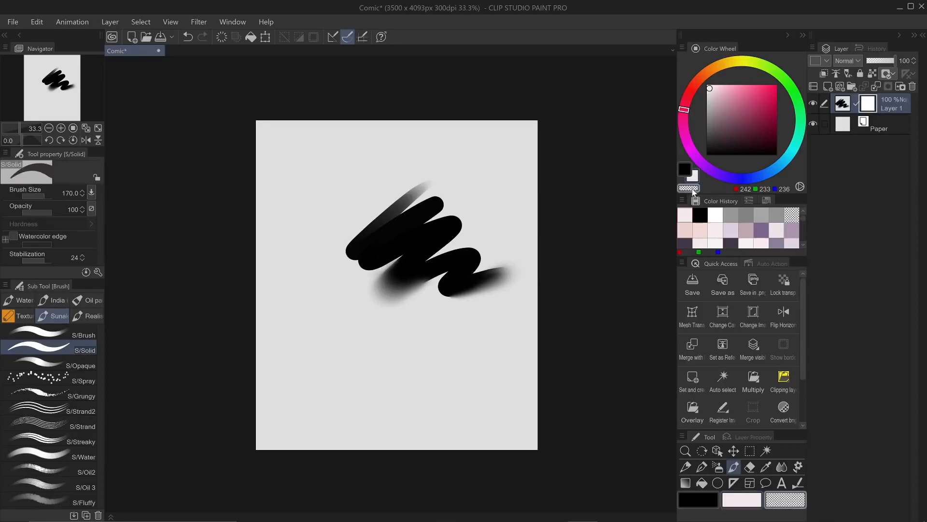
key(b)
key(b)
key(bracketright)
key(bracketright)
mouse_move(327, 266)
mouse_down()
mouse_move(452, 171)
mouse_move(456, 188)
mouse_move(471, 192)
mouse_move(372, 282)
mouse_up()
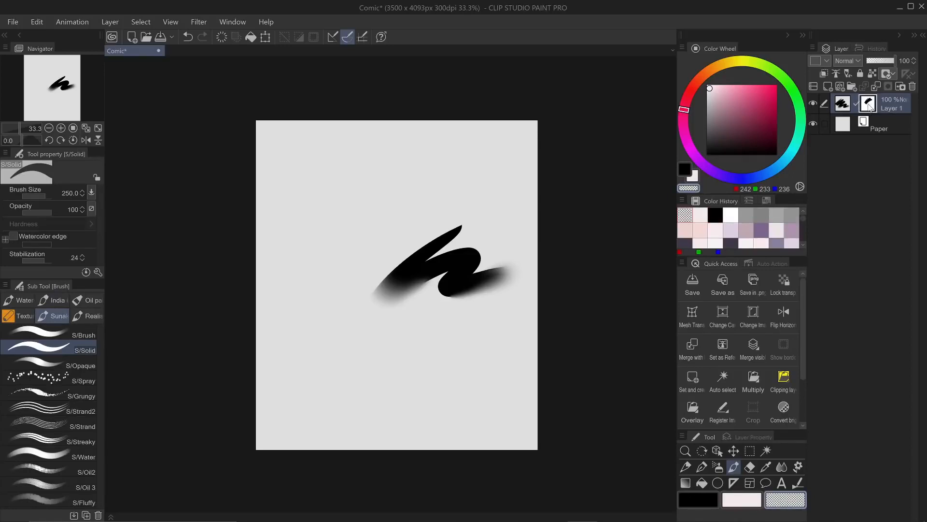
Paint on Layer 1's mask with black to bring back the hidden part of the scribble.
click(690, 168)
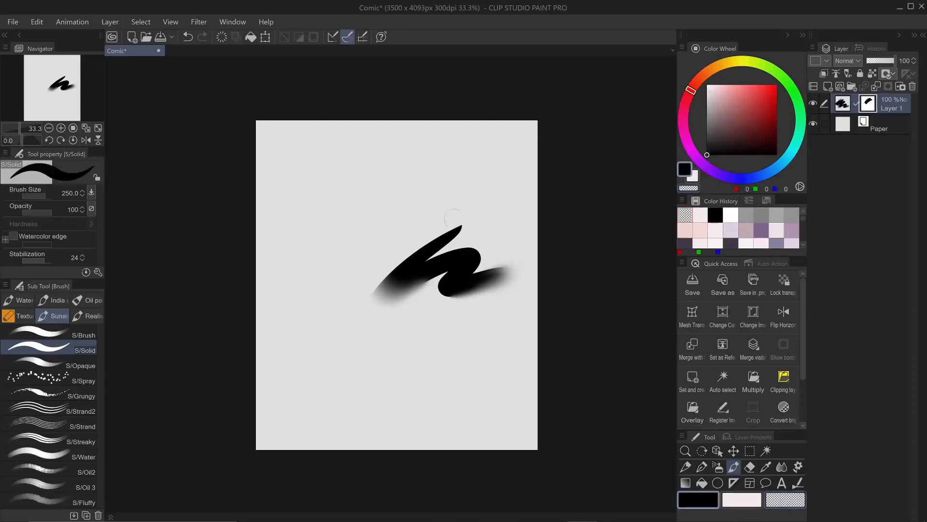
mouse_move(468, 216)
mouse_down()
mouse_move(340, 286)
mouse_move(471, 172)
mouse_up()
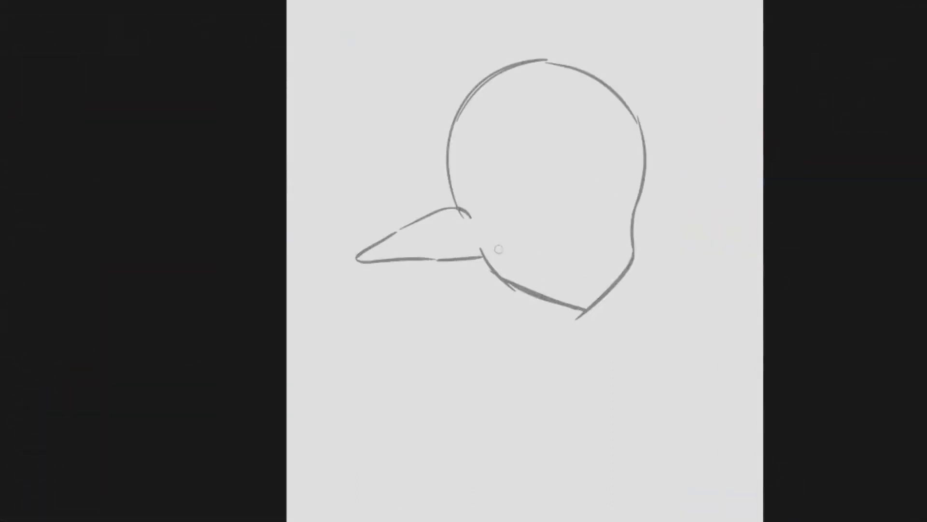
Sketch the character's eyes, eyebrows, nose and mouth inside the head outline, along with guidelines and the second pointed ear.
mouse_move(591, 194)
mouse_down()
mouse_move(628, 202)
mouse_move(603, 227)
mouse_up()
drag(498, 220, 537, 207)
mouse_move(602, 167)
mouse_down()
mouse_move(589, 172)
mouse_move(622, 169)
mouse_up()
key(ctrl+t)
key(ctrl+d)
drag(493, 188, 527, 174)
drag(586, 241, 589, 276)
drag(514, 213, 523, 232)
drag(599, 201, 606, 223)
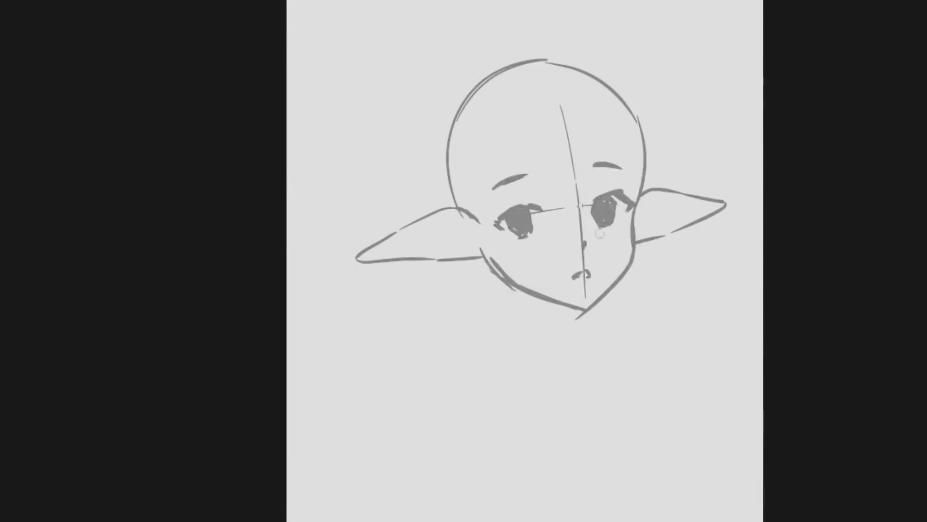
Clear the facial guidelines and refine the upper lashes, eyebrows and eye edges.
drag(515, 208, 543, 205)
drag(496, 188, 531, 175)
drag(561, 107, 584, 289)
mouse_move(471, 213)
mouse_down()
mouse_move(365, 269)
mouse_move(483, 263)
mouse_up()
drag(526, 234, 499, 226)
drag(615, 194, 627, 188)
Rework both pointed ears with sharper outlines and inner lines, and adjust the sketch with a transform.
drag(623, 269, 635, 269)
drag(653, 194, 741, 207)
drag(648, 242, 725, 221)
drag(725, 212, 756, 203)
drag(690, 203, 739, 209)
mouse_move(382, 265)
mouse_down()
mouse_move(493, 259)
mouse_move(425, 273)
mouse_up()
drag(412, 251, 466, 234)
key(ctrl+t)
drag(514, 133, 629, 163)
key(Return)
Sketch the parted fringe and side strands over the forehead, and start the neck and chest lines.
drag(559, 79, 577, 190)
mouse_move(510, 144)
mouse_down()
mouse_move(508, 261)
mouse_move(555, 374)
mouse_up()
key(ctrl+z)
key(ctrl+z)
drag(584, 308, 579, 339)
drag(580, 111, 600, 196)
drag(637, 112, 645, 186)
drag(590, 342, 616, 409)
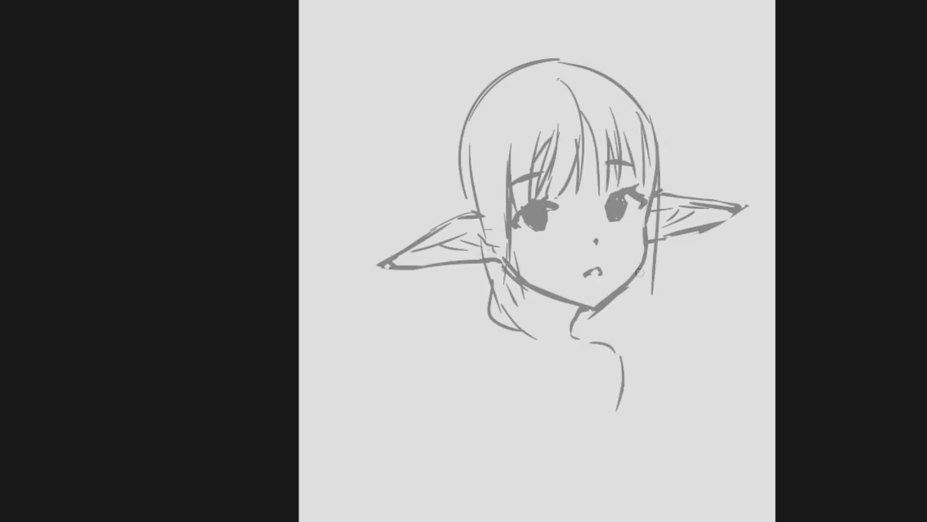
Sketch the long side lock beside the face, and draw the neck, shoulder, upper arm and chest contour.
drag(658, 144, 643, 360)
drag(489, 356, 467, 521)
drag(519, 288, 467, 368)
drag(579, 307, 571, 338)
drag(508, 273, 494, 335)
drag(452, 402, 450, 478)
drag(531, 439, 525, 520)
drag(608, 352, 610, 412)
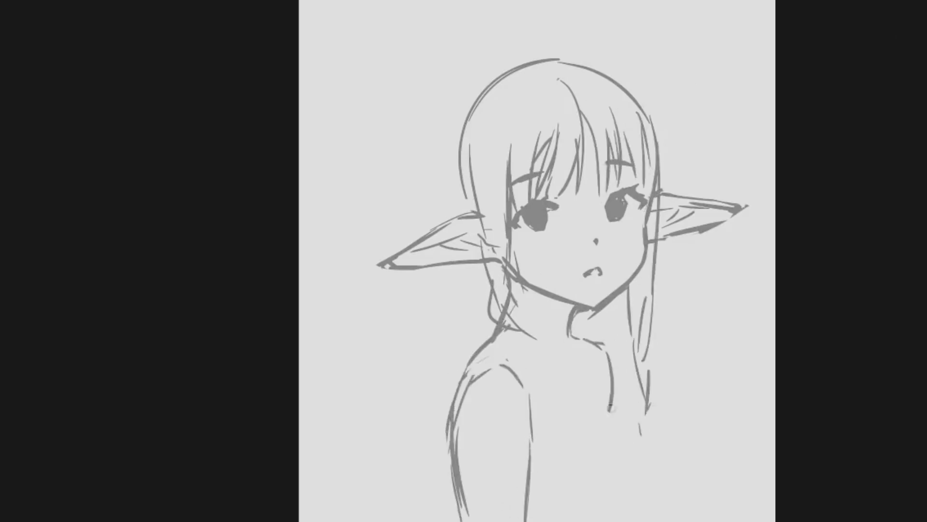
Build up the hair's crown strands and outer outline, and add a curled tuft on top of the head.
drag(550, 79, 511, 179)
drag(556, 70, 628, 111)
drag(516, 80, 489, 213)
drag(637, 277, 632, 328)
drag(577, 51, 635, 80)
drag(638, 85, 664, 188)
mouse_move(531, 54)
mouse_down()
mouse_move(470, 99)
mouse_move(443, 197)
mouse_up()
drag(561, 58, 524, 26)
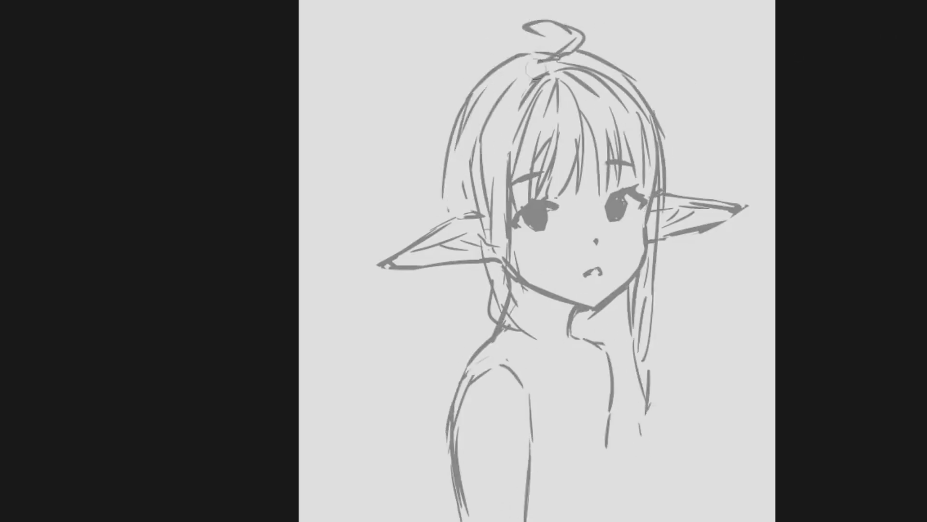
Refine the hair outline and jawline, adjust the sketch with a transform, and undo the last few strokes.
drag(644, 120, 533, 79)
drag(634, 284, 592, 316)
key(ctrl+t)
key(Return)
drag(640, 264, 594, 309)
drag(476, 88, 450, 217)
drag(582, 54, 658, 132)
drag(448, 266, 409, 389)
key(ctrl+z)
key(ctrl+z)
key(ctrl+z)
Mirror the canvas view, select and transform part of the sketch to correct it, and restore the view.
key(h)
drag(550, 215, 541, 290)
key(ctrl+t)
drag(678, 257, 662, 256)
key(Return)
key(h)
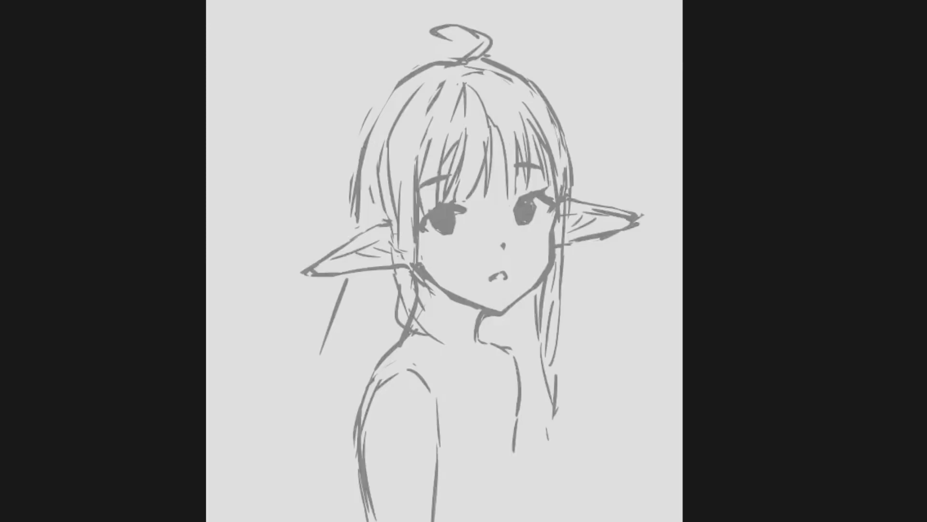
Thicken the hair's side contours and sketch two thin braids hanging down in front of the shoulders.
drag(400, 86, 363, 148)
drag(565, 193, 562, 348)
drag(560, 372, 572, 401)
drag(571, 432, 555, 488)
drag(416, 336, 446, 405)
drag(475, 464, 486, 494)
drag(432, 314, 445, 372)
drag(451, 399, 466, 438)
drag(391, 184, 401, 256)
drag(560, 123, 570, 223)
drag(634, 151, 672, 160)
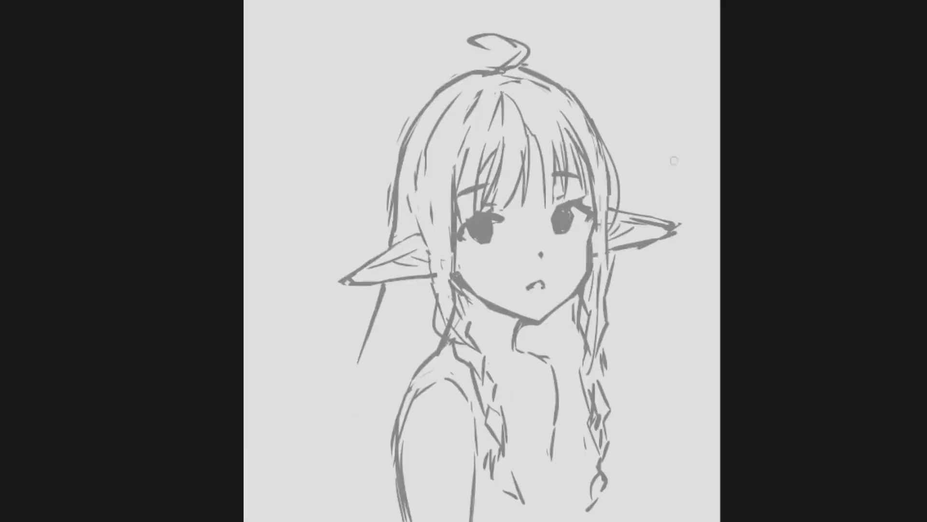
Sketch long wavy hair falling behind the shoulder, and add blush marks under the eyes and neck shadow lines.
drag(476, 248, 471, 255)
drag(389, 297, 341, 481)
drag(374, 340, 312, 497)
drag(373, 424, 406, 520)
drag(341, 388, 331, 521)
drag(368, 327, 336, 390)
drag(580, 294, 538, 347)
drag(434, 193, 447, 249)
scroll(493, 365, down, 1)
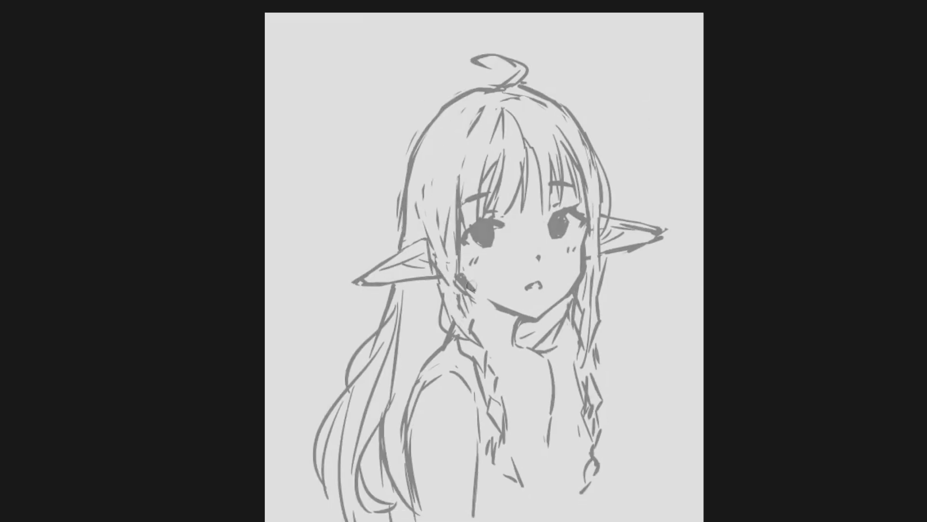
Rework the jaw and neck area, and sketch the top's neckline and shoulder strap around the braid.
drag(519, 309, 463, 276)
drag(617, 245, 612, 308)
scroll(566, 308, down, 2)
drag(537, 308, 546, 345)
drag(546, 346, 567, 388)
drag(488, 396, 495, 378)
drag(470, 285, 495, 329)
mouse_move(495, 330)
mouse_down()
mouse_move(502, 376)
mouse_move(527, 387)
mouse_up()
drag(493, 326, 500, 344)
drag(467, 284, 502, 352)
drag(468, 281, 440, 302)
drag(467, 293, 484, 312)
drag(440, 293, 446, 283)
Strengthen the top's neckline edges and fill its bodice with dark hatching between the braids.
drag(518, 274, 558, 361)
drag(500, 356, 493, 382)
drag(555, 360, 570, 377)
drag(521, 384, 572, 377)
drag(503, 396, 580, 410)
scroll(354, 256, down, 2)
drag(487, 275, 524, 345)
drag(484, 270, 530, 345)
scroll(515, 280, up, 2)
scroll(583, 299, down, 2)
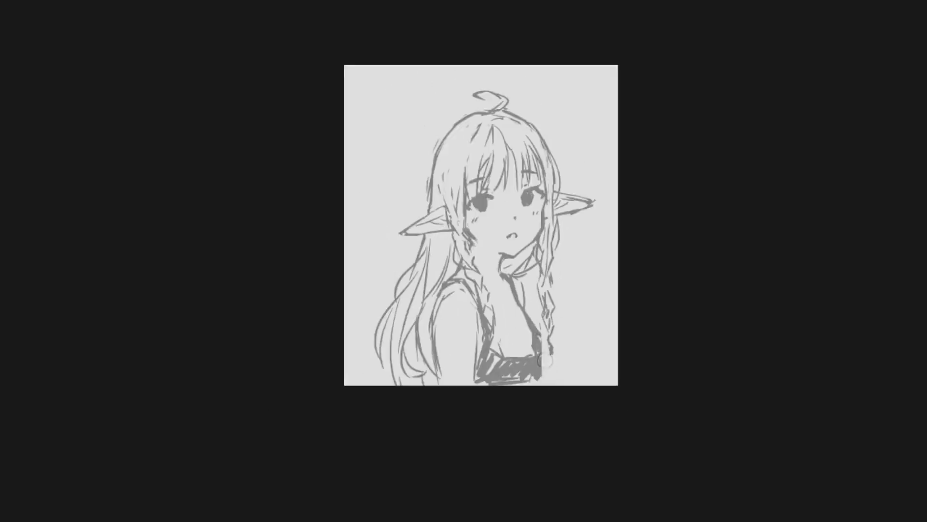
Darken the bodice's lower edge and sketch a short sleeve with a cuff line on the near upper arm.
drag(502, 386, 551, 386)
drag(528, 344, 551, 376)
scroll(511, 425, up, 2)
drag(421, 323, 415, 380)
mouse_move(429, 357)
mouse_down()
mouse_move(472, 367)
mouse_move(476, 377)
mouse_up()
Sketch a pendant hanging from the neck, and define the outer sleeve contour and the arm below it.
drag(498, 335, 511, 366)
drag(430, 328, 423, 386)
drag(433, 296, 418, 345)
mouse_move(459, 300)
mouse_down()
mouse_move(457, 356)
mouse_move(481, 413)
mouse_up()
drag(419, 390, 424, 413)
mouse_move(472, 376)
mouse_down()
mouse_move(484, 413)
mouse_move(484, 395)
mouse_up()
Shape the bodice's upper edge, fill it solid dark, and rework the near braid and chest lines.
drag(504, 380, 556, 387)
mouse_move(565, 401)
mouse_down()
mouse_move(560, 416)
mouse_move(530, 423)
mouse_up()
drag(474, 281, 497, 343)
drag(489, 300, 507, 352)
drag(476, 280, 505, 333)
drag(396, 295, 432, 287)
mouse_move(449, 382)
mouse_down()
mouse_move(507, 425)
mouse_move(531, 430)
mouse_up()
drag(500, 353, 518, 376)
Add fabric folds to the puffed sleeve and refine the collar lines around the near braid.
key(m)
drag(433, 302, 418, 370)
drag(456, 285, 444, 313)
mouse_move(449, 305)
mouse_down()
mouse_move(466, 314)
mouse_move(447, 362)
mouse_up()
drag(492, 314, 468, 317)
drag(468, 317, 470, 338)
mouse_move(473, 332)
mouse_down()
mouse_move(470, 353)
mouse_move(507, 403)
mouse_up()
key(m)
key(ctrl+z)
drag(473, 362, 506, 401)
key(ctrl+z)
Refine the curl on top of the head and add hair strands along the crown and bangs.
drag(451, 77, 459, 86)
mouse_move(449, 116)
mouse_down()
mouse_move(470, 107)
mouse_move(447, 118)
mouse_up()
mouse_move(480, 127)
mouse_down()
mouse_move(492, 160)
mouse_move(442, 181)
mouse_up()
drag(425, 120, 407, 183)
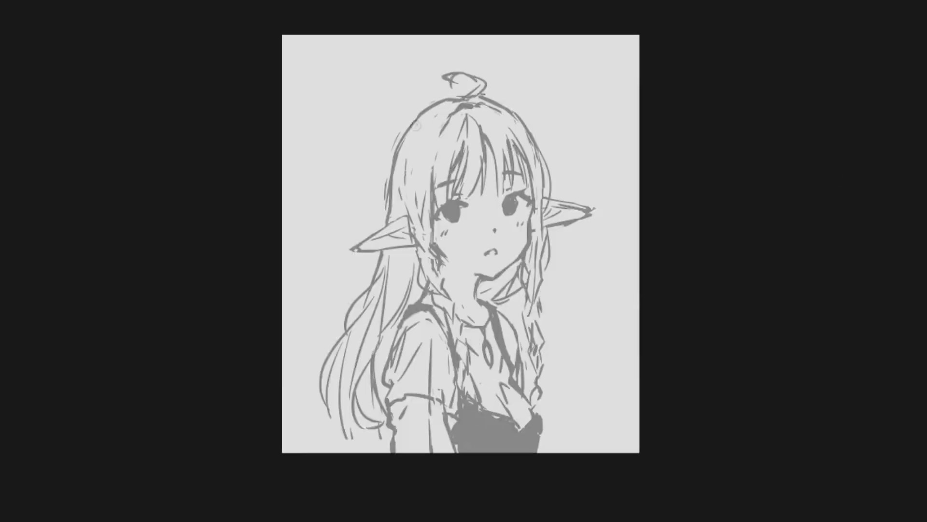
Transform the far ear to sit closer to the head, and add a loose hair strand above it.
scroll(428, 136, down, 3)
scroll(585, 167, up, 4)
scroll(609, 184, down, 2)
scroll(613, 197, up, 2)
scroll(512, 241, down, 1)
key(ctrl+t)
mouse_move(560, 191)
mouse_down()
mouse_move(558, 220)
mouse_move(574, 249)
mouse_up()
click(548, 275)
key(m)
key(m)
scroll(552, 232, up, 1)
scroll(476, 136, up, 1)
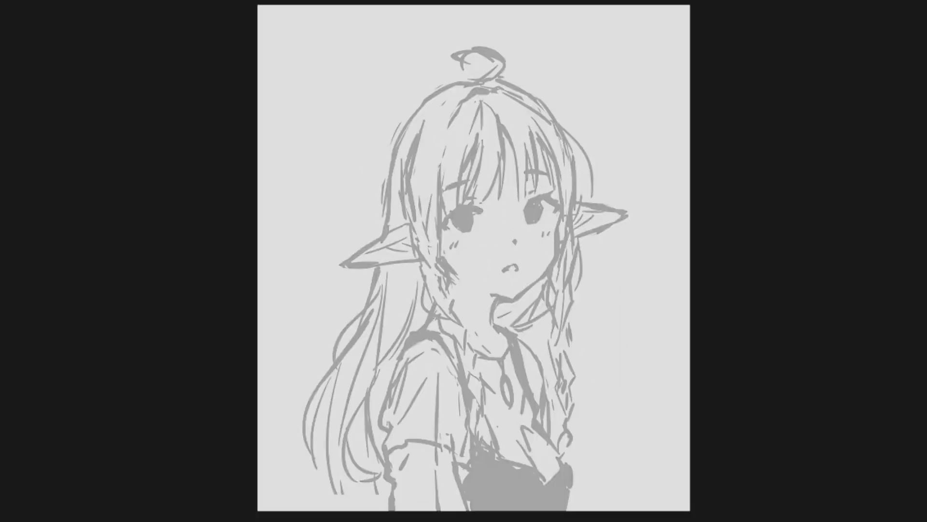
Paint a soft light-blue background across the whole canvas behind the sketch.
scroll(552, 210, down, 1)
mouse_move(367, 106)
mouse_down()
mouse_move(497, 360)
mouse_move(474, 406)
mouse_up()
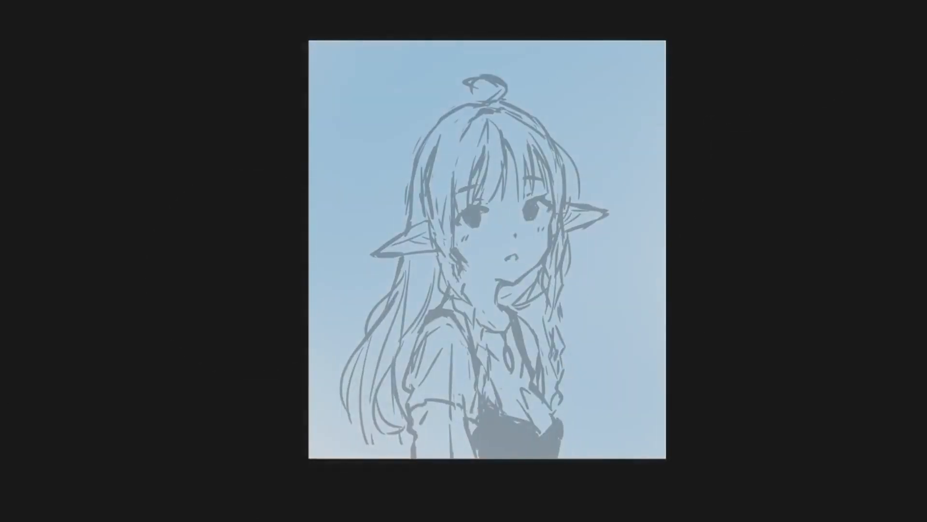
drag(415, 86, 666, 58)
drag(628, 362, 386, 376)
Blend violet tones into the upper background and muted pinkish tones toward its lower part.
key([)
drag(367, 271, 652, 75)
drag(347, 434, 667, 348)
drag(348, 231, 641, 36)
drag(406, 97, 329, 316)
drag(473, 191, 464, 193)
drag(473, 241, 481, 244)
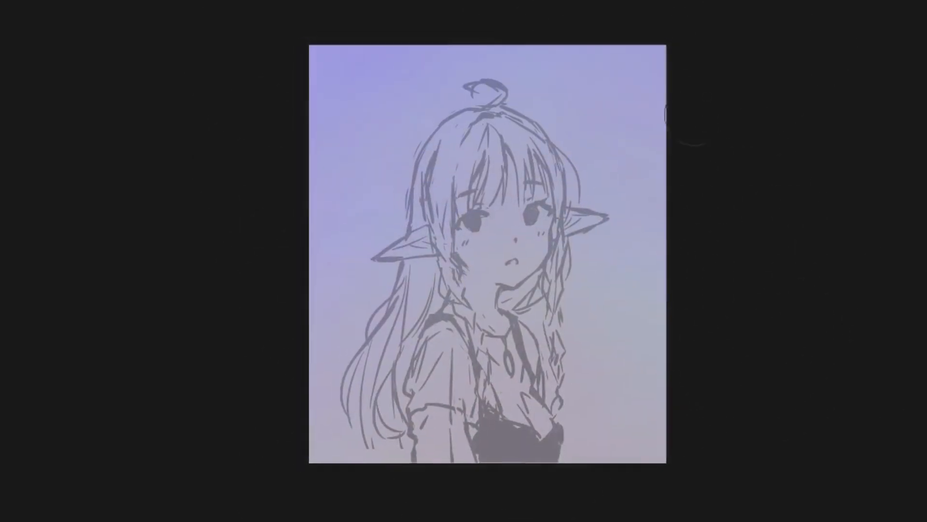
Block in the character's hair, face, ears and body with a flat grey silhouette beneath the line art.
key([)
drag(483, 115, 459, 261)
drag(546, 145, 512, 309)
drag(401, 270, 369, 449)
drag(443, 305, 507, 450)
drag(567, 218, 599, 220)
mouse_move(568, 165)
mouse_down()
mouse_move(555, 363)
mouse_move(566, 420)
mouse_up()
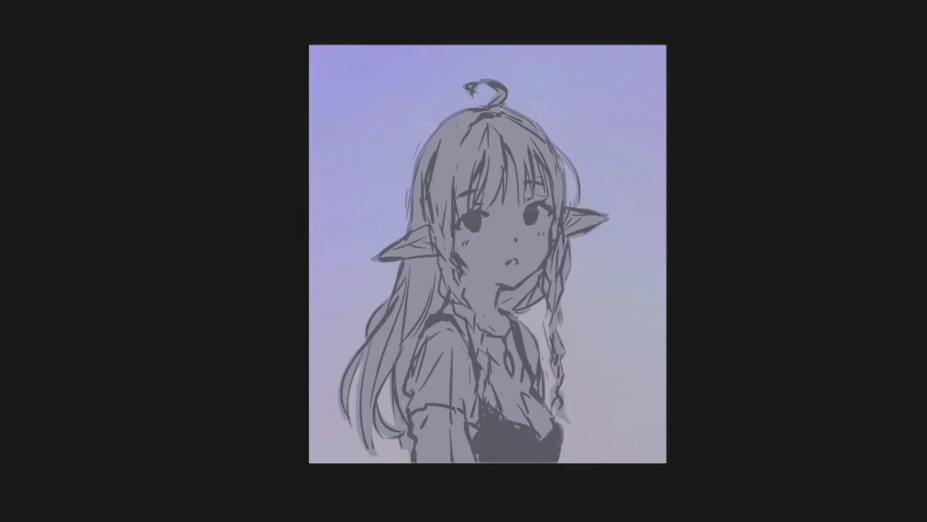
Lighten the background's lower part to near white, fading upward into the violet-blue.
drag(586, 309, 590, 316)
drag(639, 334, 642, 329)
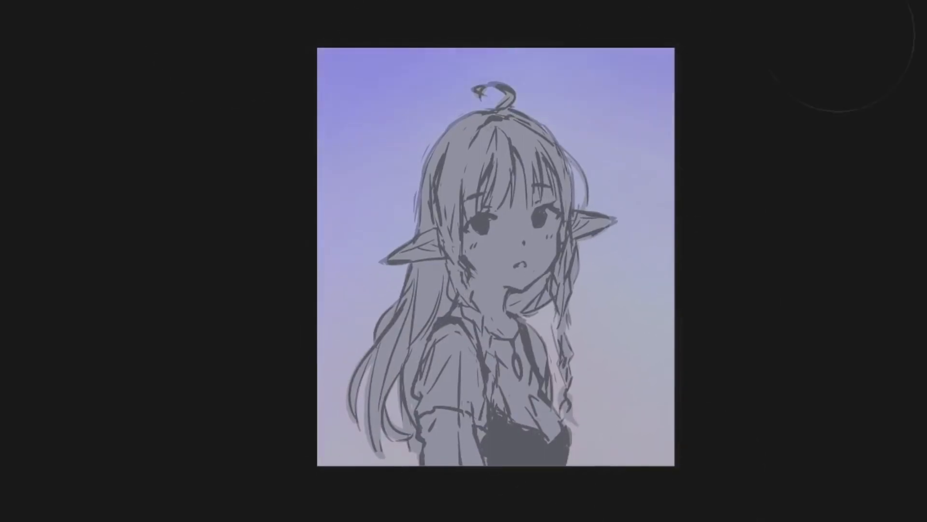
key(alt+w)
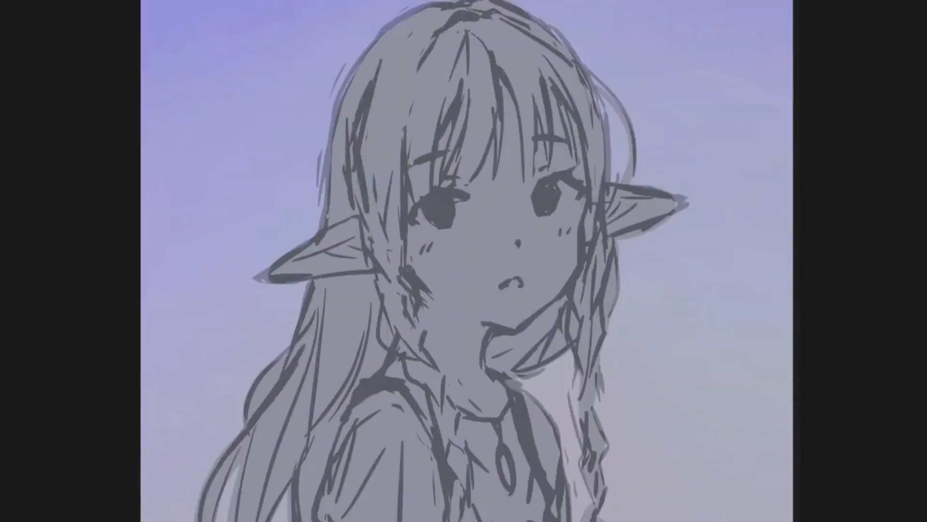
scroll(531, 242, down, 3)
drag(531, 242, 517, 250)
mouse_move(618, 400)
mouse_down()
mouse_move(300, 242)
mouse_move(580, 222)
mouse_up()
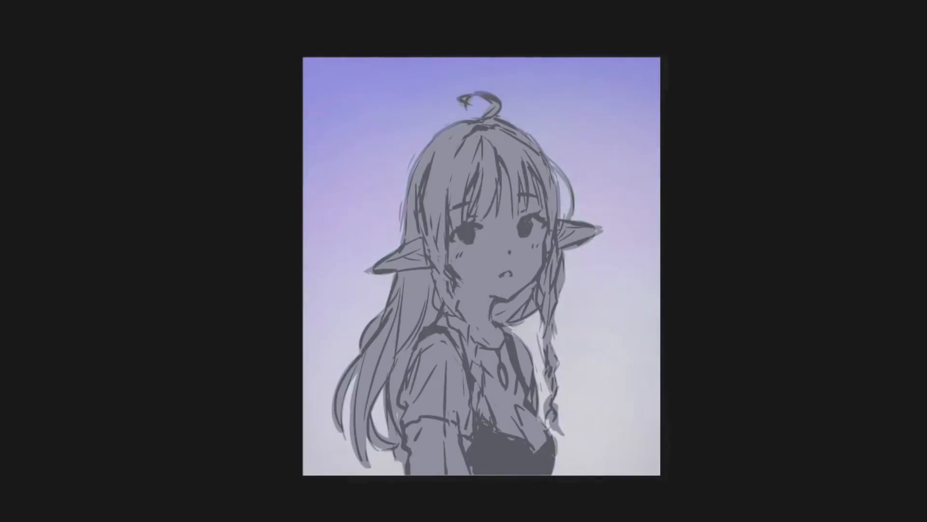